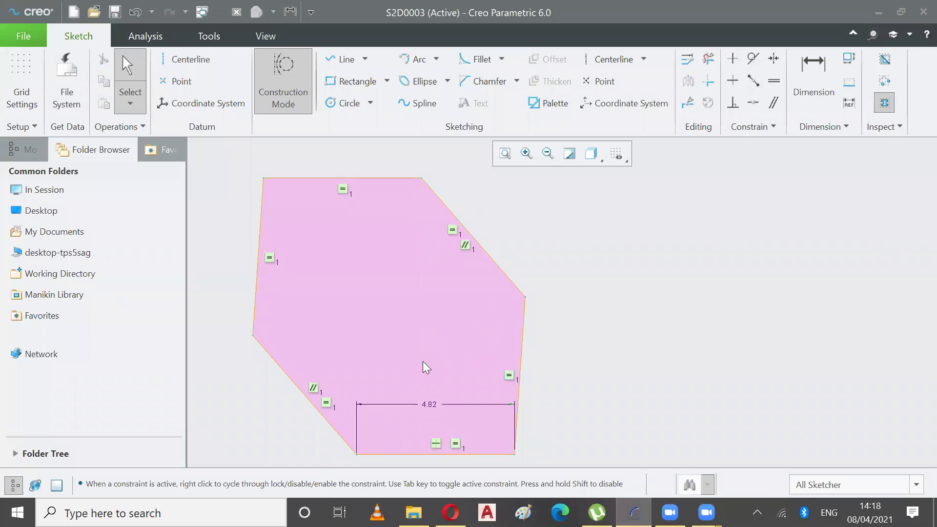
# Step: Draw a construction circle around the irregular hexagon, with its centre inside the shape and all six vertices within it
pyautogui.scroll(3, 460, 253)
pyautogui.scroll(-2, 461, 258)
pyautogui.scroll(-4, 461, 254)
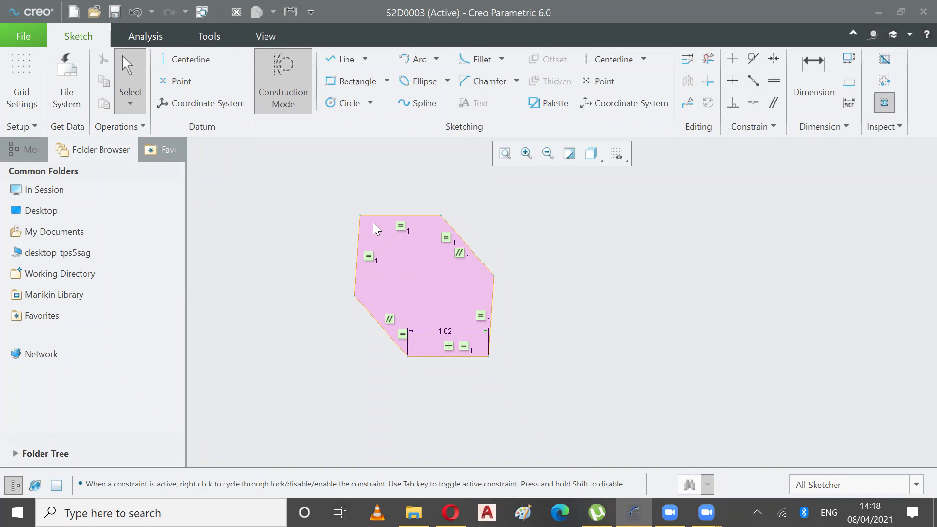
pyautogui.click(341, 104)
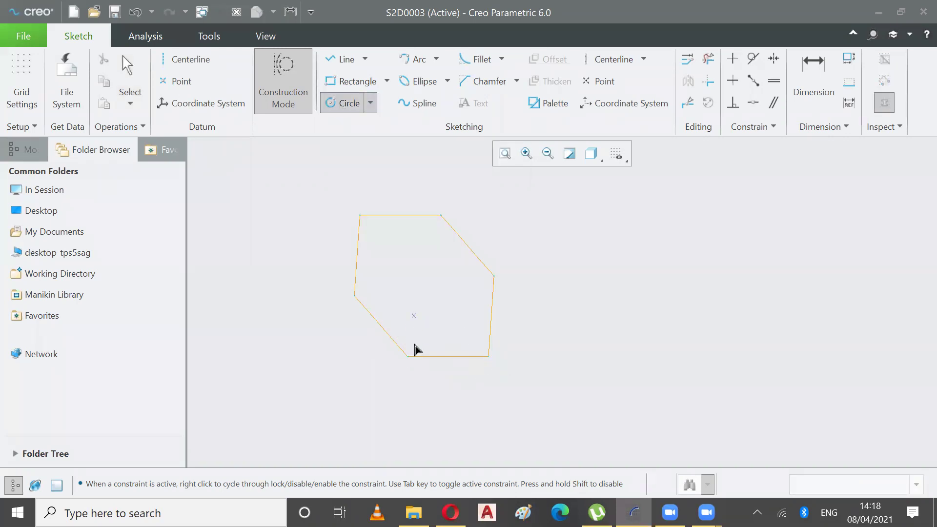
pyautogui.click(420, 285)
pyautogui.click(361, 190)
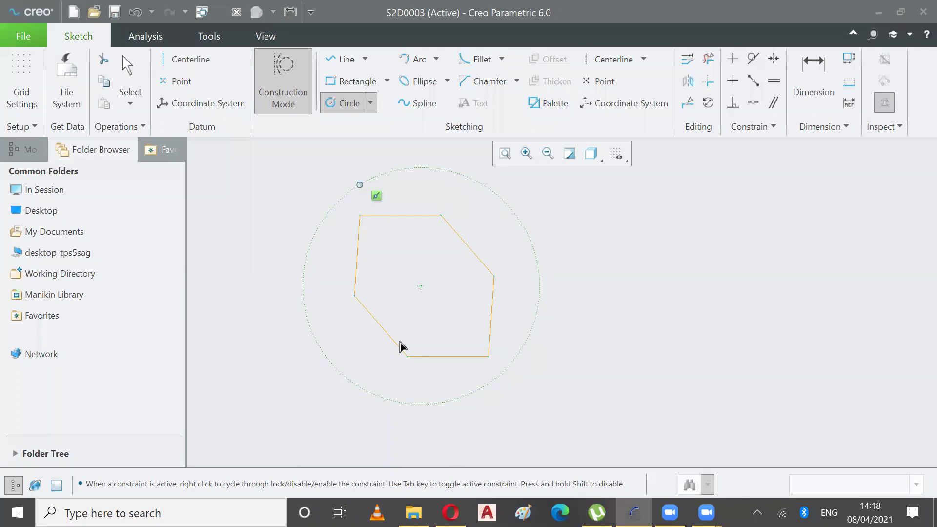
pyautogui.click(128, 74)
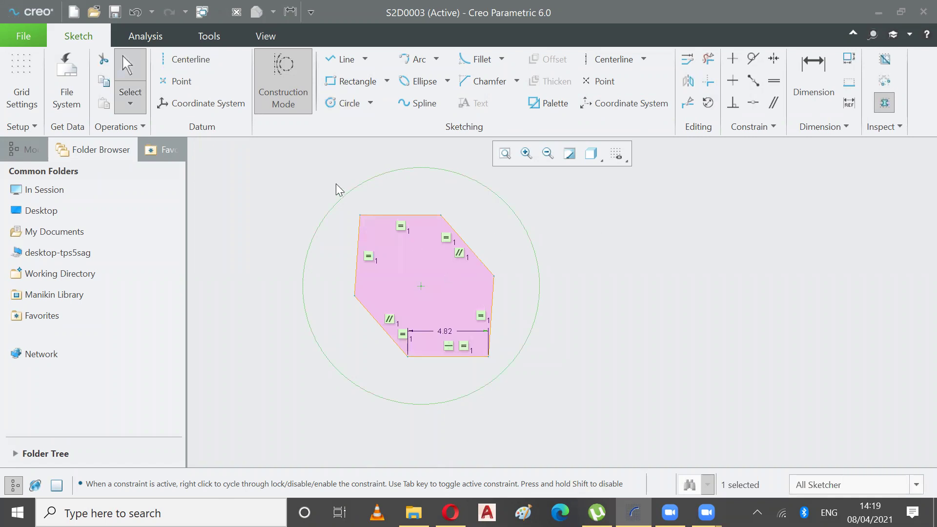
pyautogui.click(276, 178)
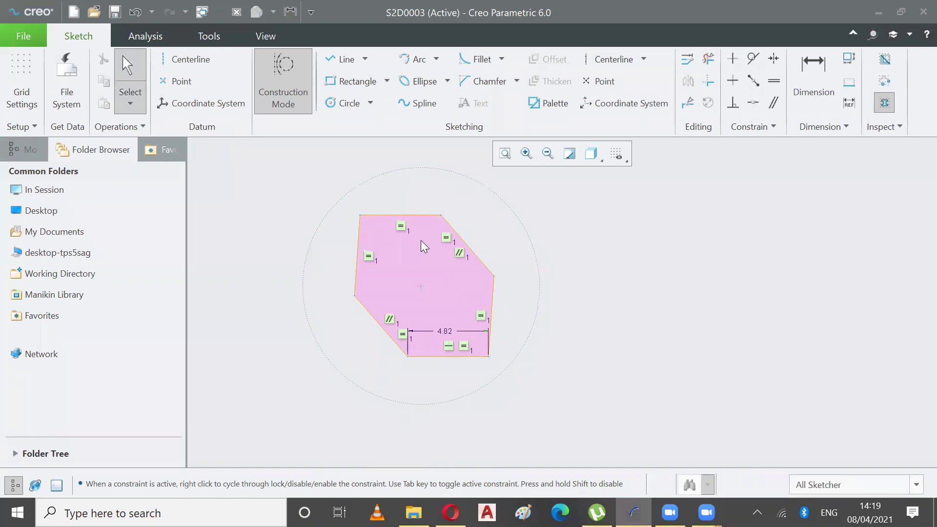
# Step: Make the two endpoints of the hexagon's upper horizontal side coincident with the construction circle
pyautogui.click(360, 215)
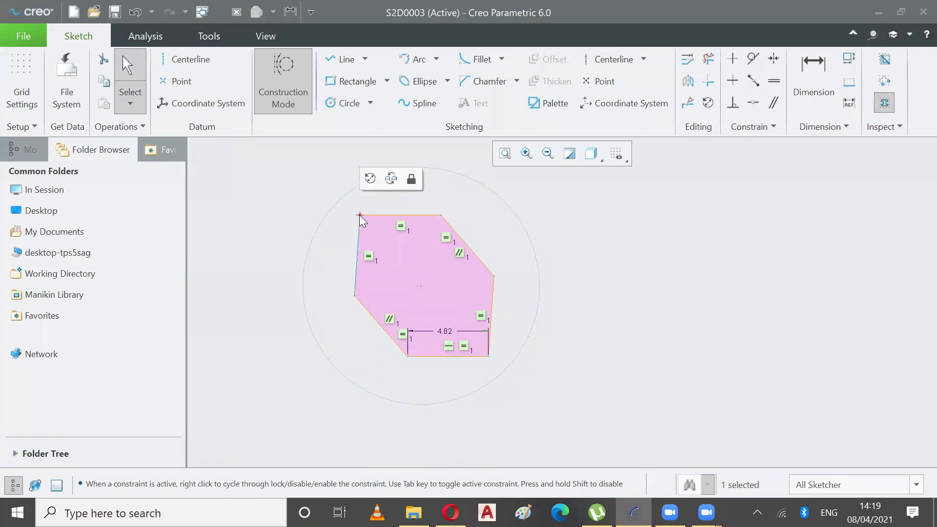
pyautogui.keyDown('ctrl'); pyautogui.click(343, 197); pyautogui.keyUp('ctrl')
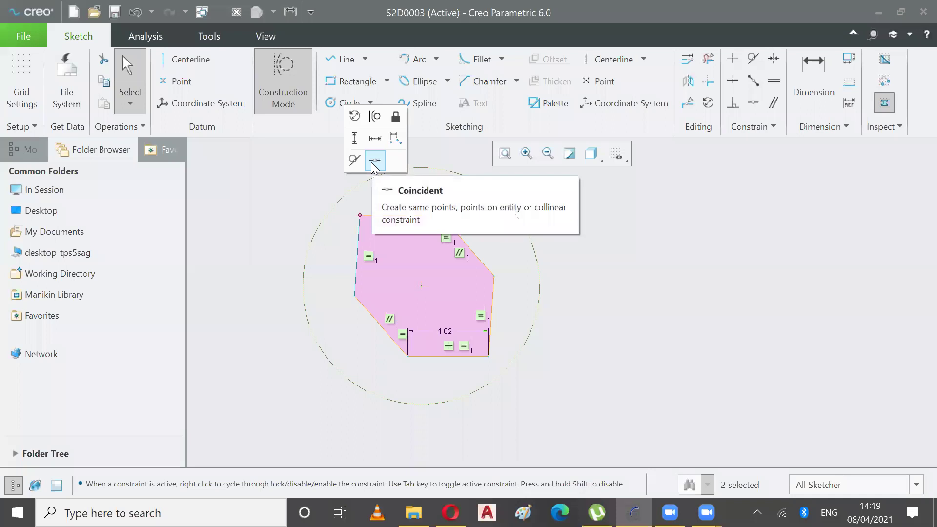
pyautogui.click(372, 162)
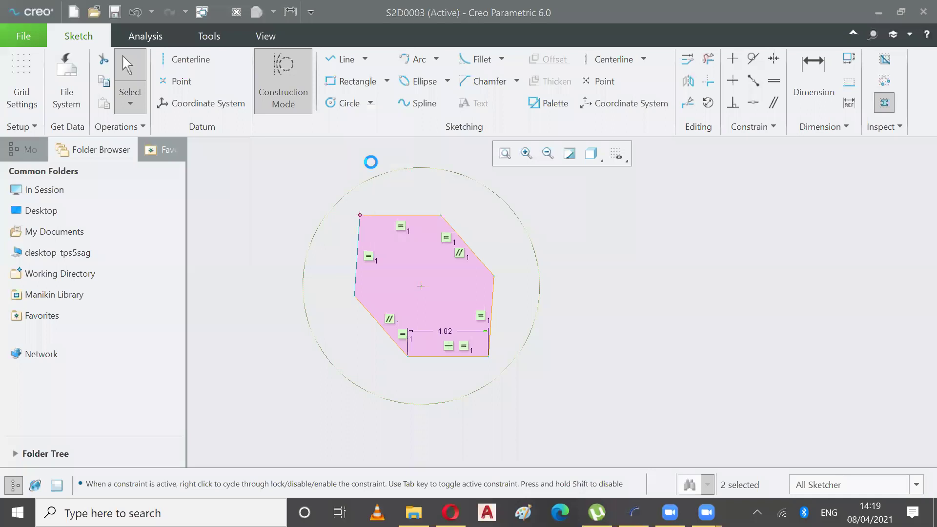
pyautogui.click(440, 215)
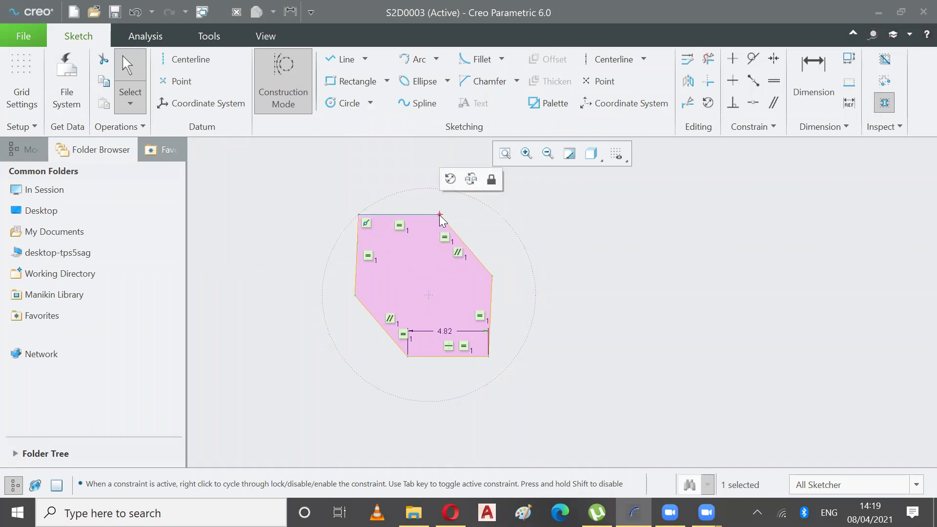
pyautogui.keyDown('ctrl'); pyautogui.click(447, 190); pyautogui.keyUp('ctrl')
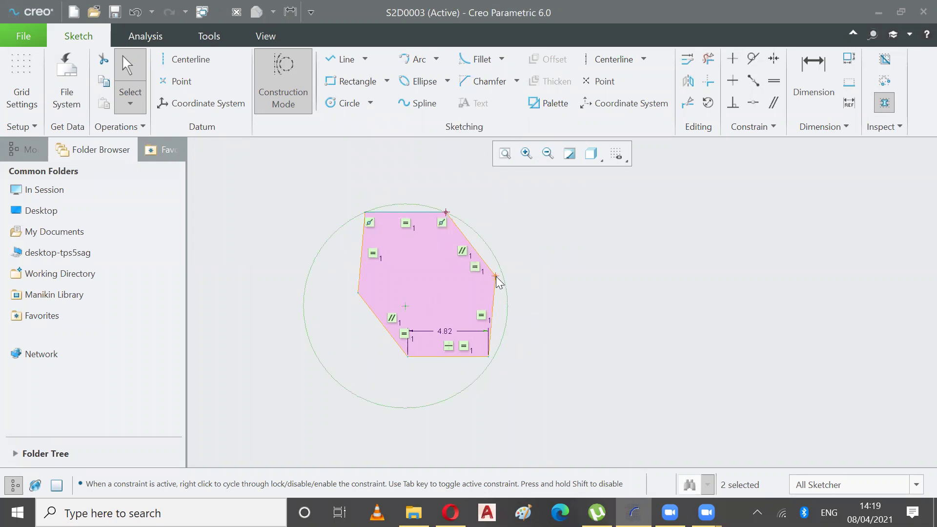
# Step: Make the hexagon's leftmost vertex and lower-left vertex coincident with the construction circle
pyautogui.click(358, 294)
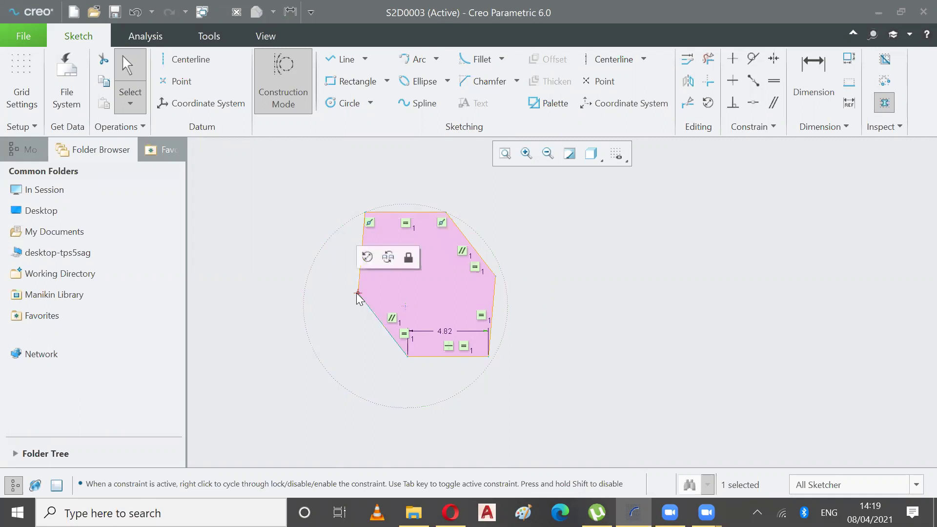
pyautogui.keyDown('ctrl'); pyautogui.click(302, 301); pyautogui.keyUp('ctrl')
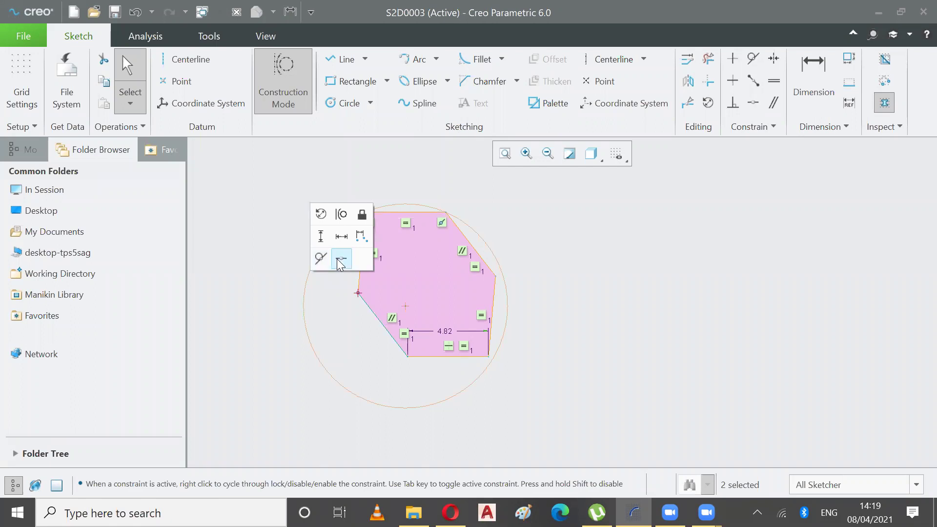
pyautogui.click(319, 259)
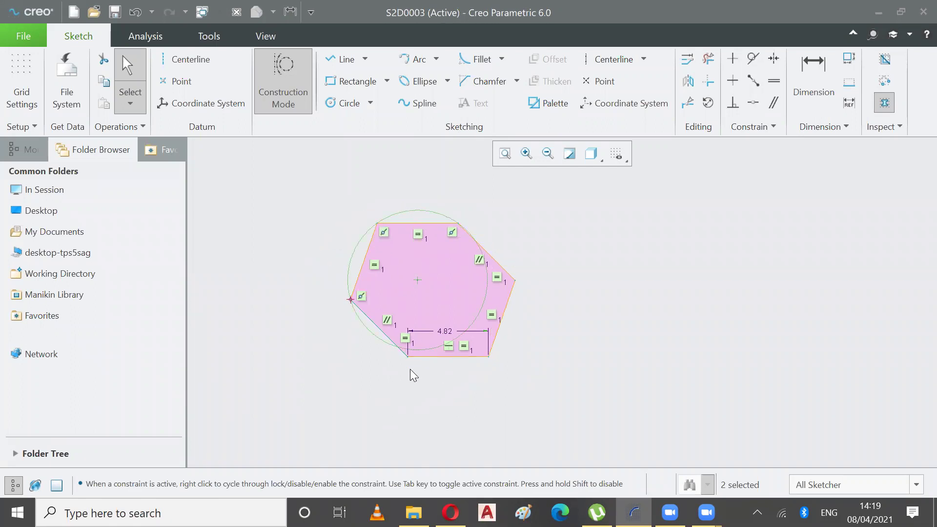
pyautogui.click(408, 356)
pyautogui.keyDown('ctrl'); pyautogui.click(420, 349); pyautogui.keyUp('ctrl')
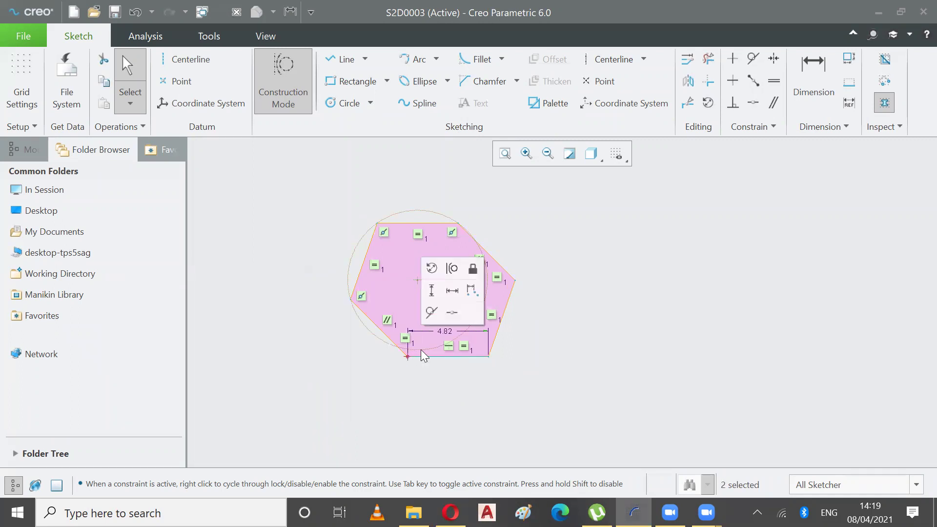
pyautogui.keyDown('ctrl'); pyautogui.click(422, 348); pyautogui.keyUp('ctrl')
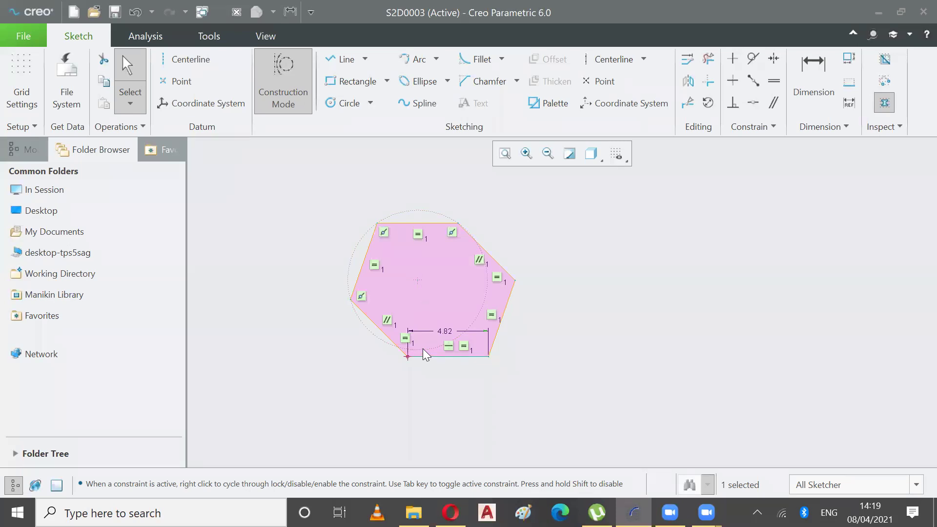
pyautogui.keyDown('ctrl'); pyautogui.click(422, 349); pyautogui.keyUp('ctrl')
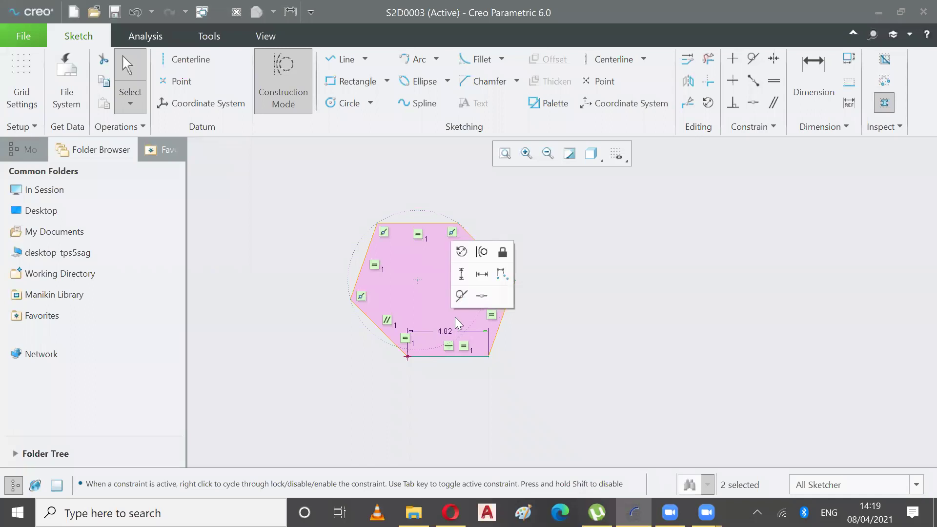
pyautogui.click(482, 297)
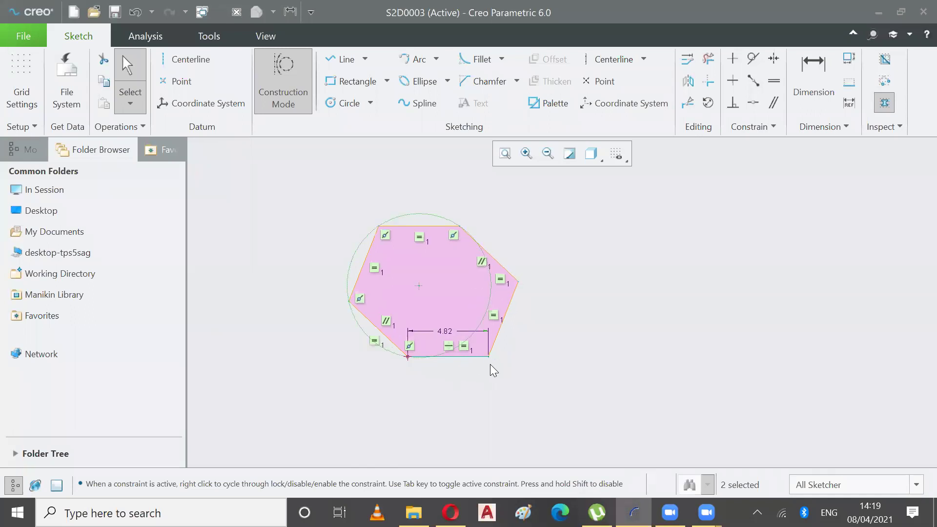
# Step: Try to make the hexagon's lower-right vertex coincident with the construction circle
pyautogui.click(473, 331)
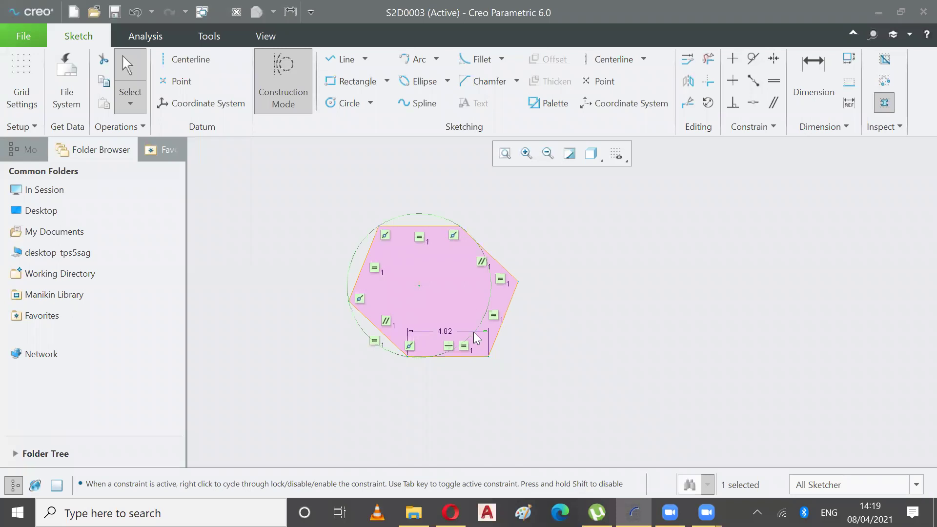
pyautogui.keyDown('ctrl'); pyautogui.click(487, 357); pyautogui.keyUp('ctrl')
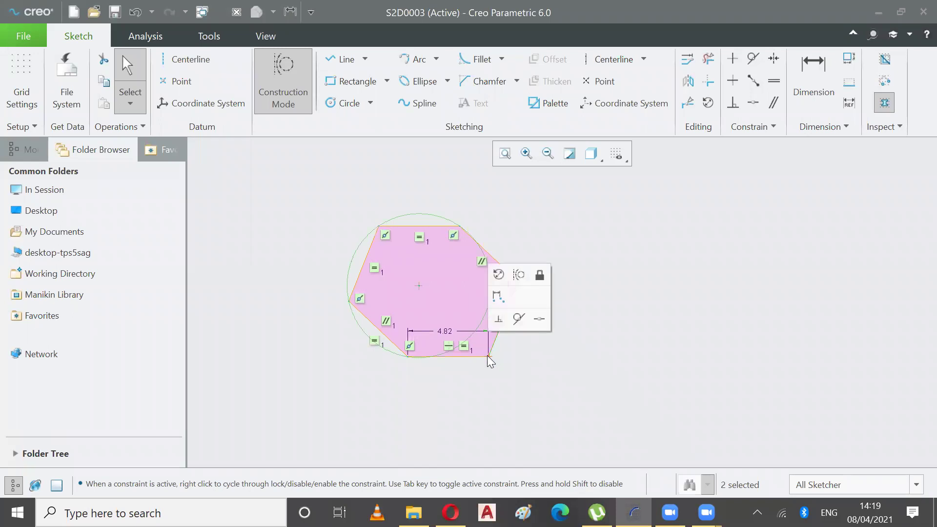
pyautogui.click(537, 320)
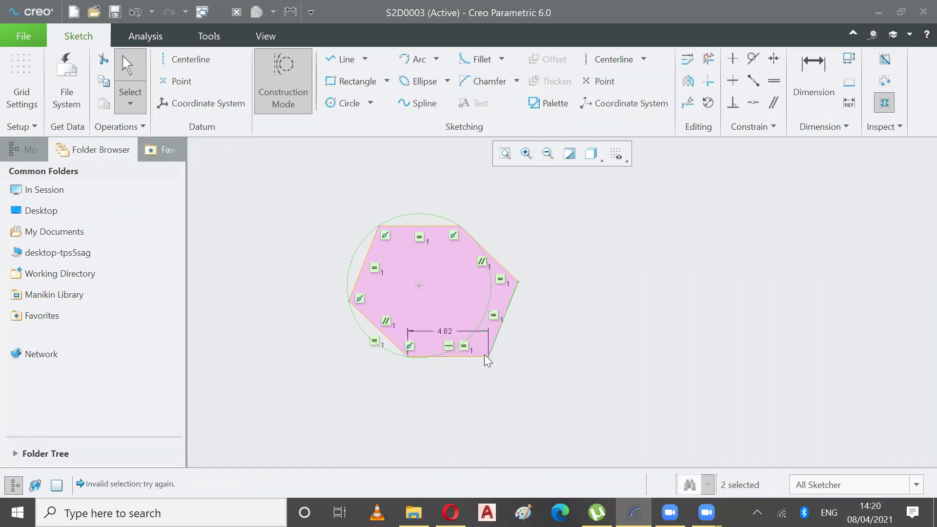
pyautogui.click(501, 360)
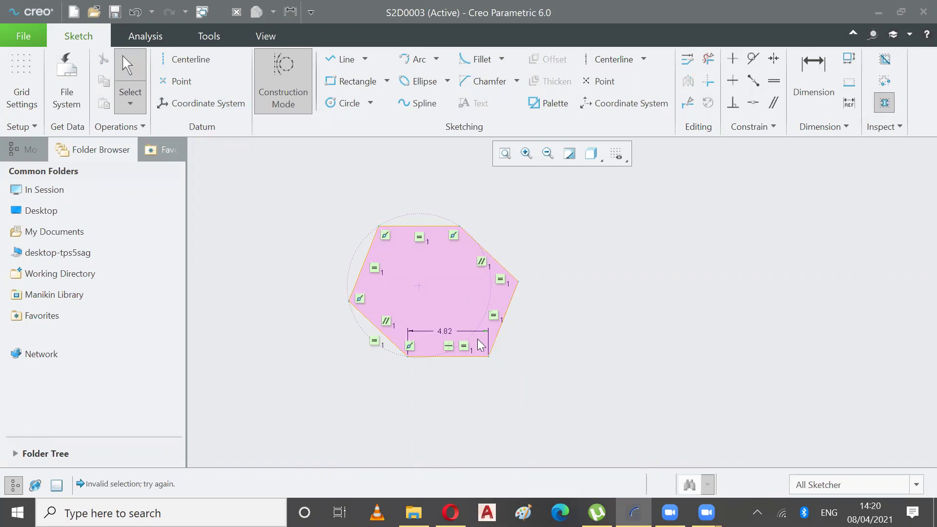
pyautogui.click(481, 319)
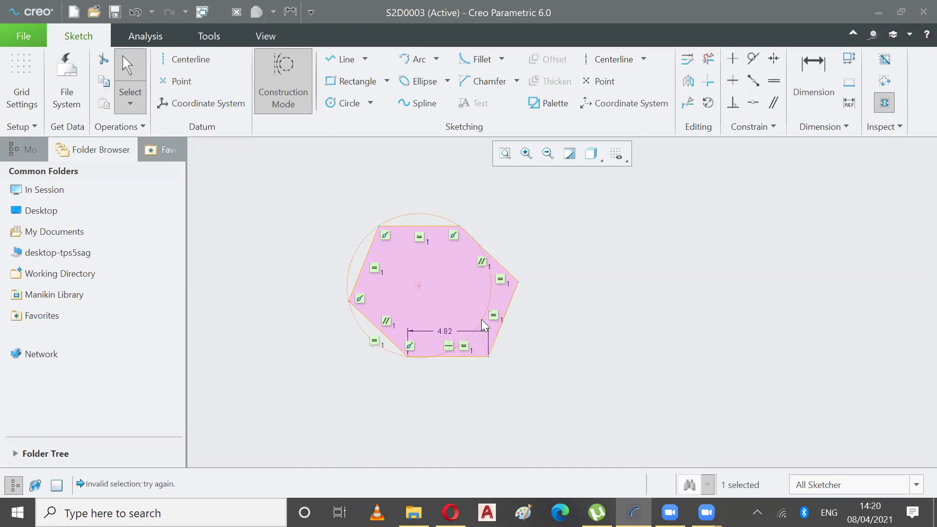
pyautogui.keyDown('ctrl'); pyautogui.click(489, 357); pyautogui.keyUp('ctrl')
pyautogui.keyDown('ctrl'); pyautogui.click(489, 355); pyautogui.keyUp('ctrl')
pyautogui.keyDown('ctrl'); pyautogui.click(491, 353); pyautogui.keyUp('ctrl')
pyautogui.keyDown('ctrl'); pyautogui.click(488, 356); pyautogui.keyUp('ctrl')
pyautogui.click(494, 356)
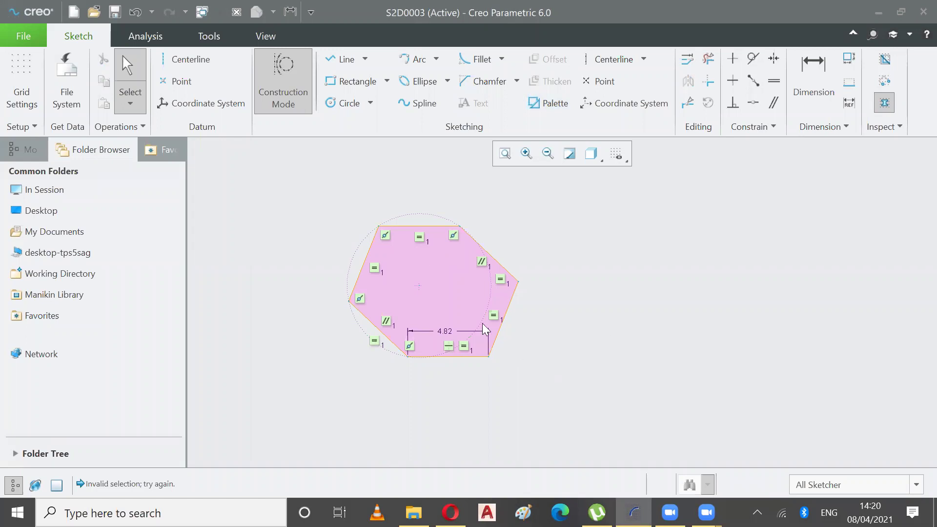
# Step: Constrain the hexagon's lower-right vertex to lie on the construction circle with a coincident constraint
pyautogui.scroll(-2, 484, 357)
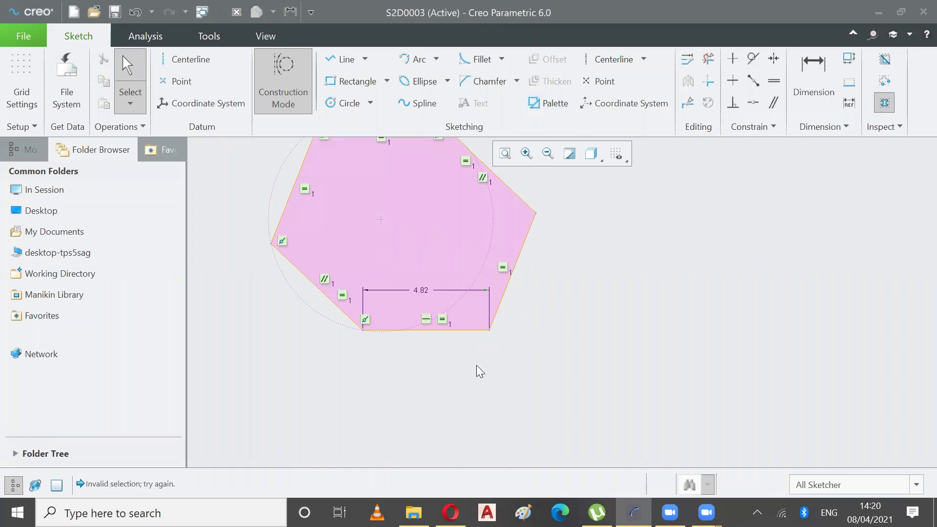
pyautogui.click(460, 301)
pyautogui.keyDown('ctrl'); pyautogui.click(498, 324); pyautogui.keyUp('ctrl')
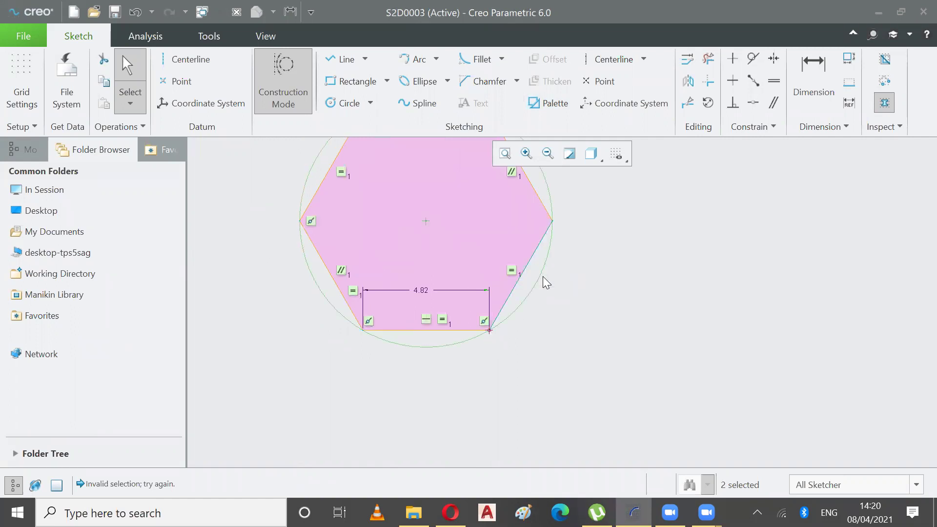
# Step: Make the hexagon's rightmost vertex coincident with the construction circle
pyautogui.click(503, 154)
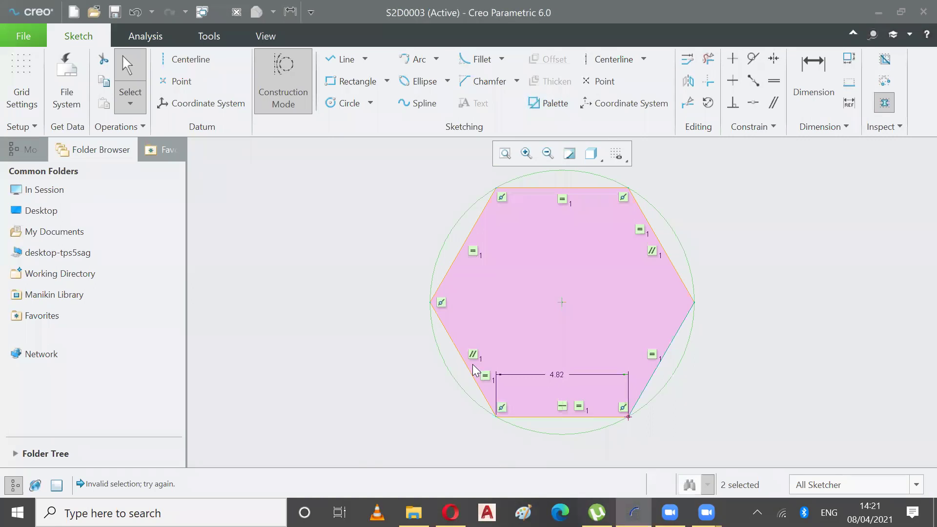
pyautogui.click(694, 303)
pyautogui.click(695, 322)
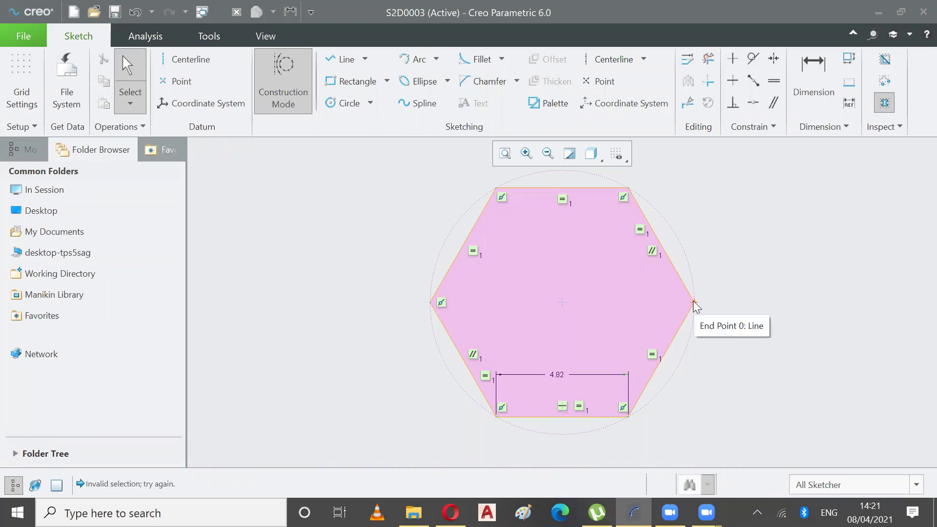
pyautogui.click(694, 302)
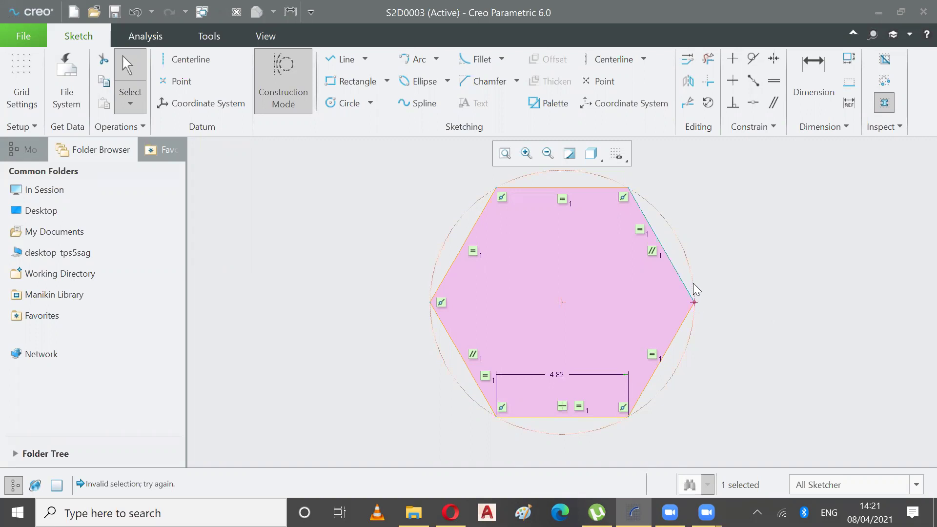
pyautogui.keyDown('ctrl'); pyautogui.click(691, 278); pyautogui.keyUp('ctrl')
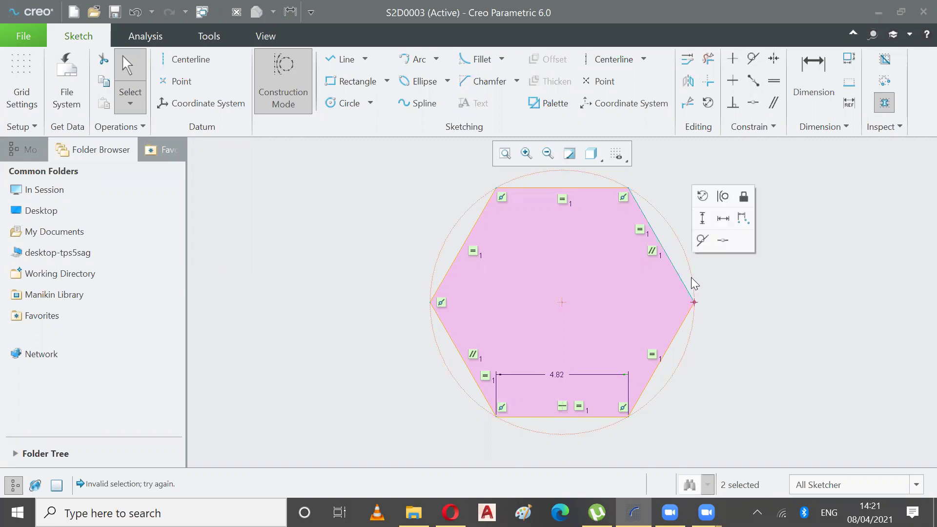
pyautogui.click(714, 267)
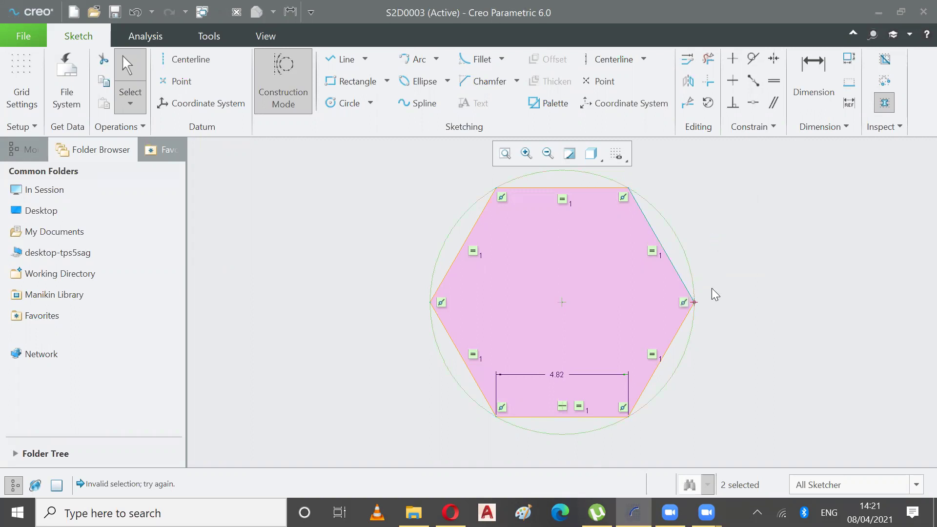
# Step: Examine the hexagon's equal and coincident constraints and its fit inside the construction circle
pyautogui.click(694, 285)
pyautogui.click(491, 199)
pyautogui.click(475, 366)
pyautogui.click(682, 302)
pyautogui.scroll(-2, 682, 286)
pyautogui.click(505, 153)
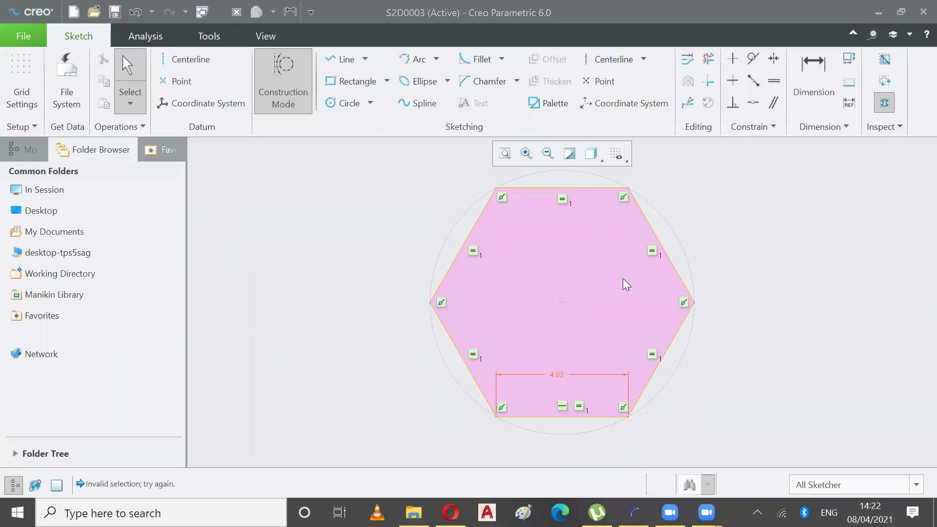
pyautogui.scroll(-1, 595, 270)
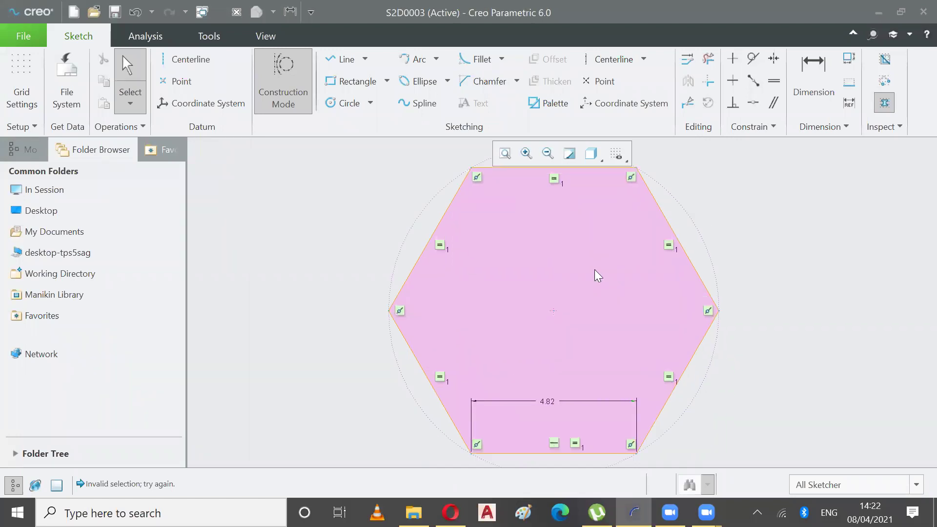
pyautogui.scroll(1, 594, 270)
pyautogui.scroll(1, 593, 270)
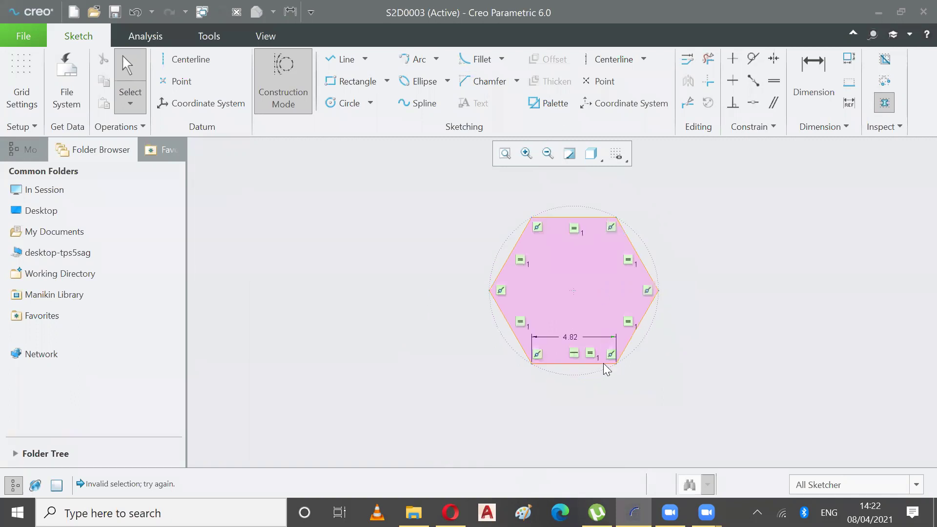
pyautogui.scroll(-1, 603, 363)
pyautogui.click(504, 152)
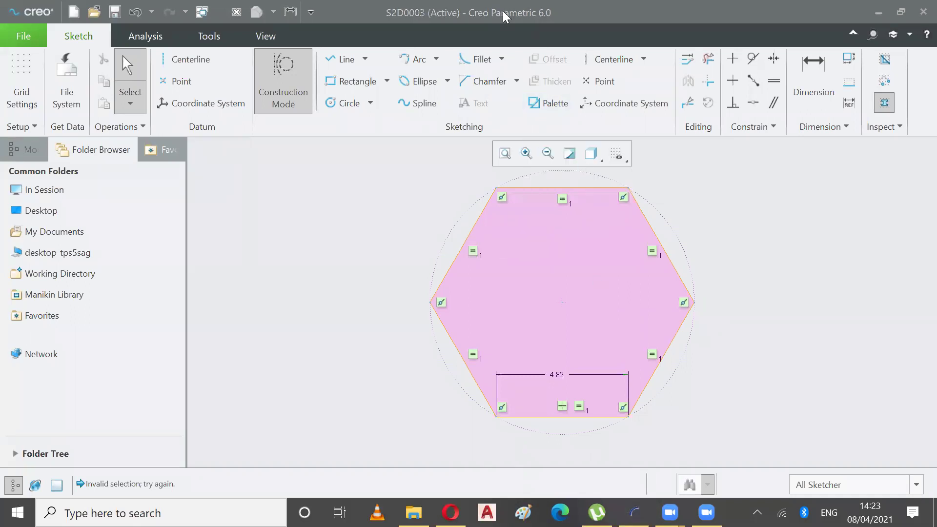
pyautogui.click(606, 333)
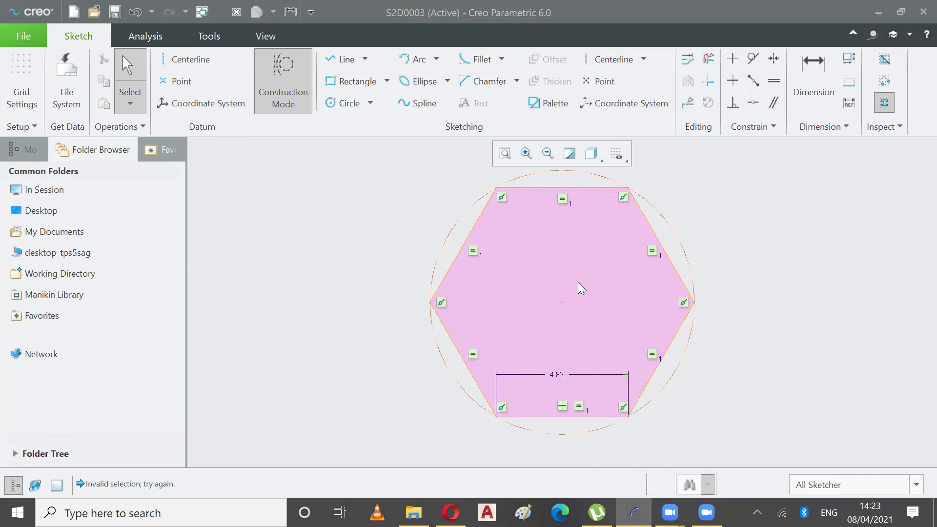
# Step: Delete the equal-length constraint on the hexagon's upper-right side and pull its rightmost vertex downward to distort the shape
pyautogui.click(652, 251)
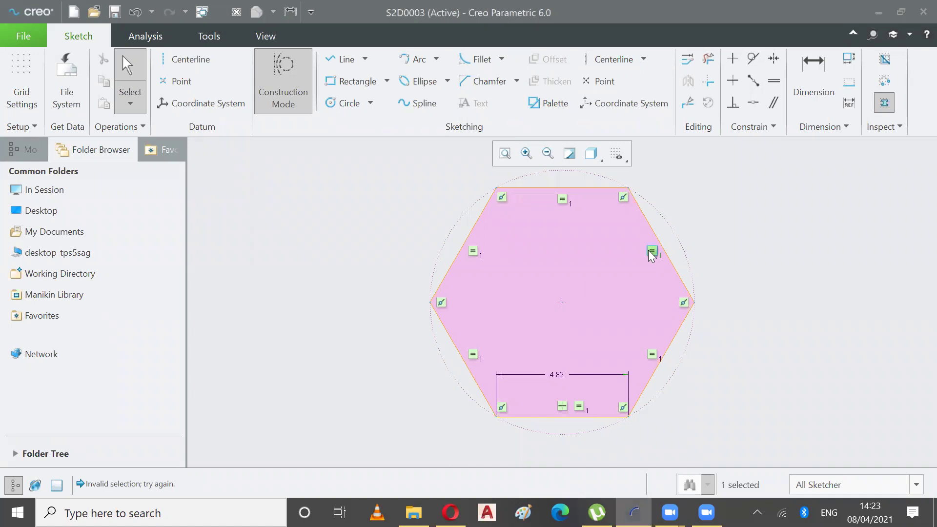
pyautogui.press('Delete')
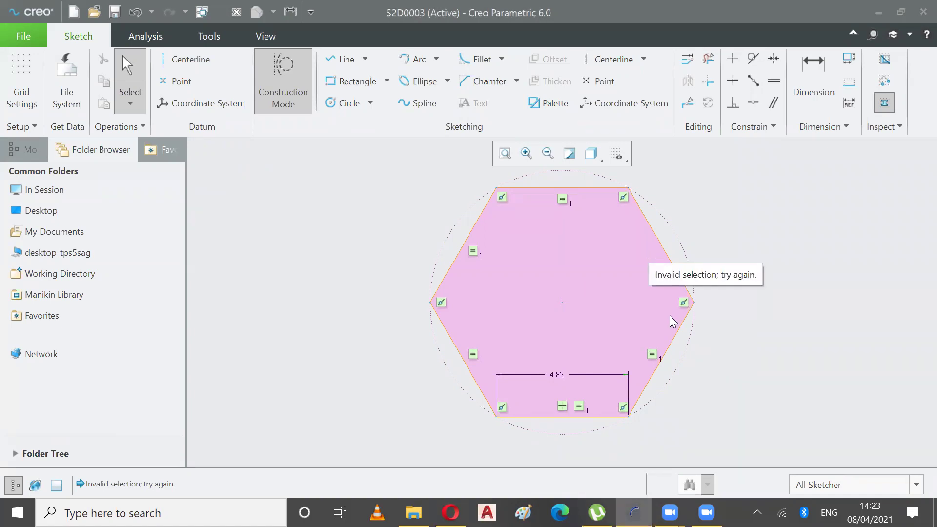
pyautogui.moveTo(695, 304); pyautogui.dragTo(695, 337)
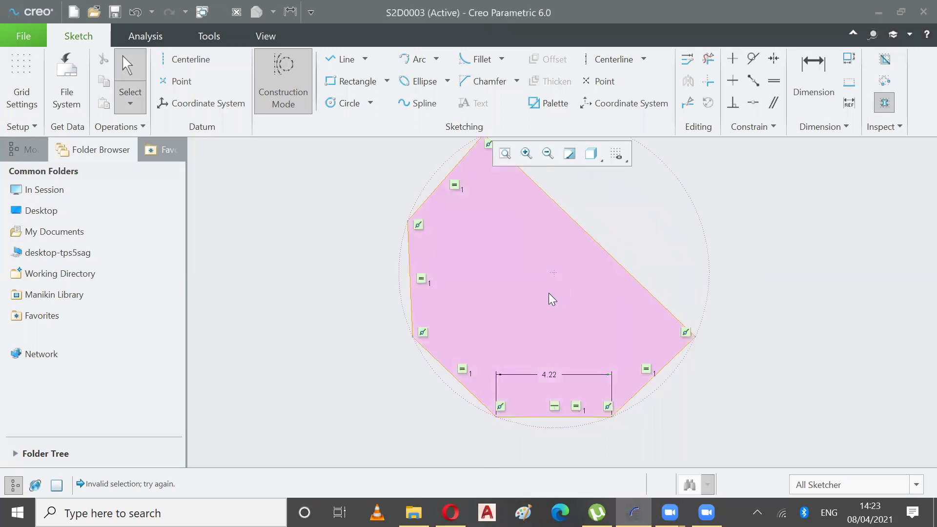
# Step: Delete the equal-length constraint on the hexagon's top side and move its two end vertices to reshape the polygon inside the circle
pyautogui.click(453, 184)
pyautogui.press('Delete')
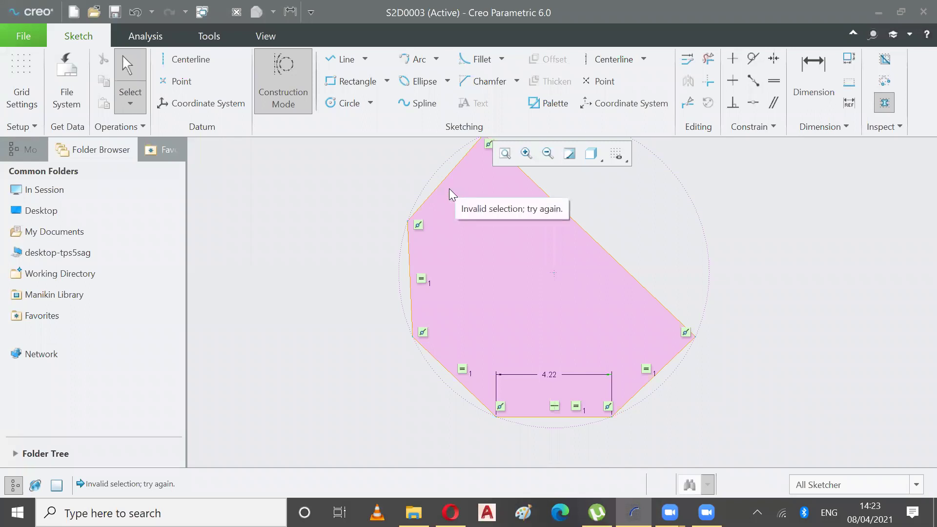
pyautogui.moveTo(409, 223)
pyautogui.mouseDown()
pyautogui.moveTo(374, 253)
pyautogui.moveTo(518, 236)
pyautogui.moveTo(506, 240)
pyautogui.mouseUp()
pyautogui.moveTo(558, 205); pyautogui.dragTo(594, 201)
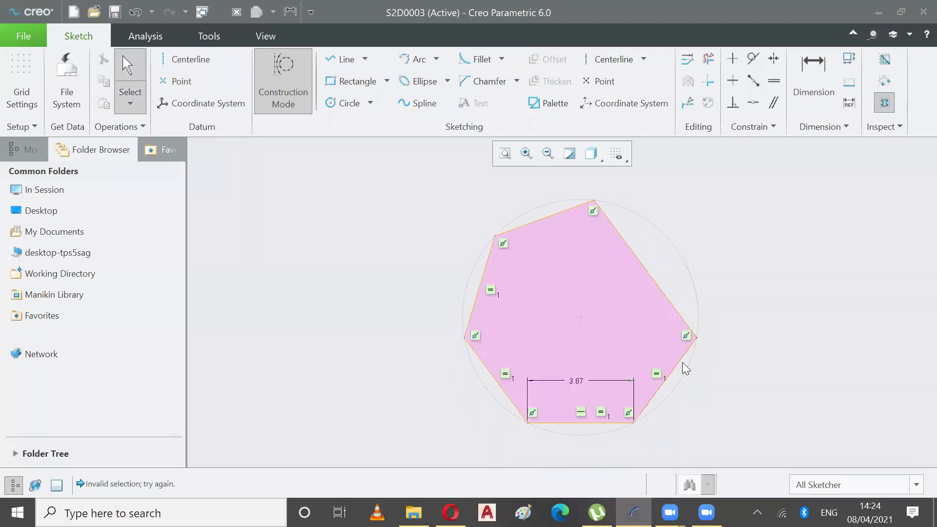
# Step: Constrain the polygon's top side to equal length with its upper-left side and with its upper-right side
pyautogui.click(556, 213)
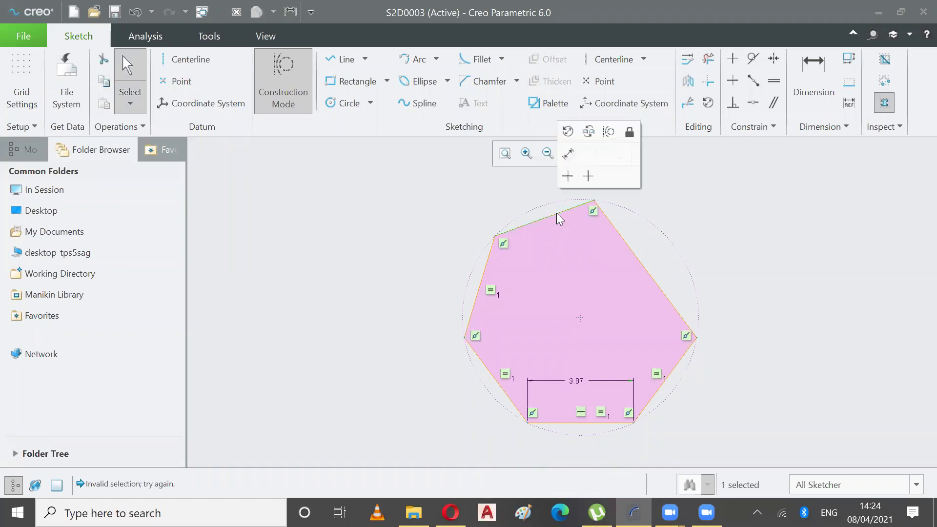
pyautogui.keyDown('ctrl'); pyautogui.click(483, 278); pyautogui.keyUp('ctrl')
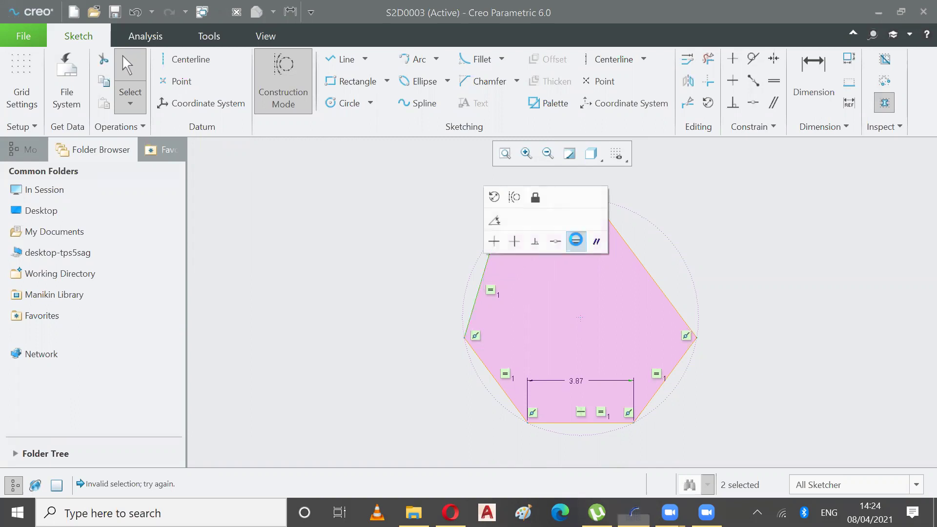
pyautogui.click(577, 240)
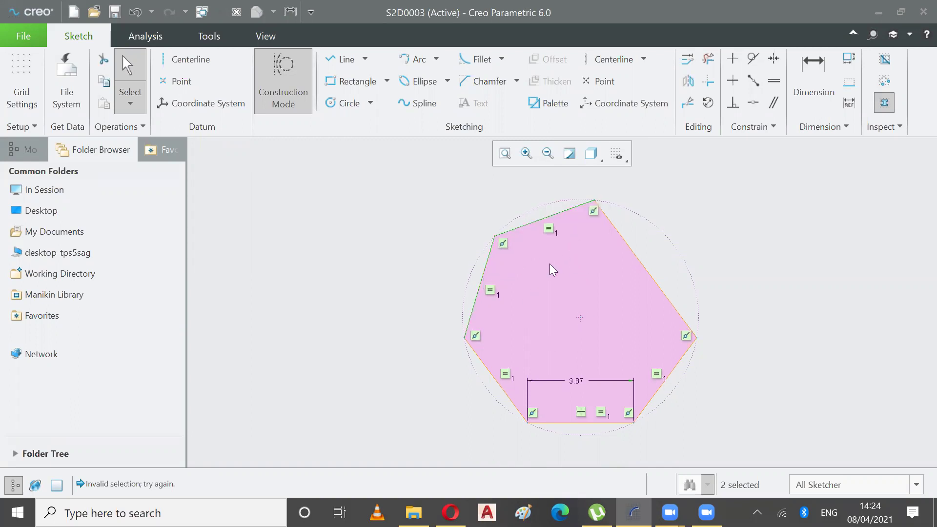
pyautogui.click(562, 210)
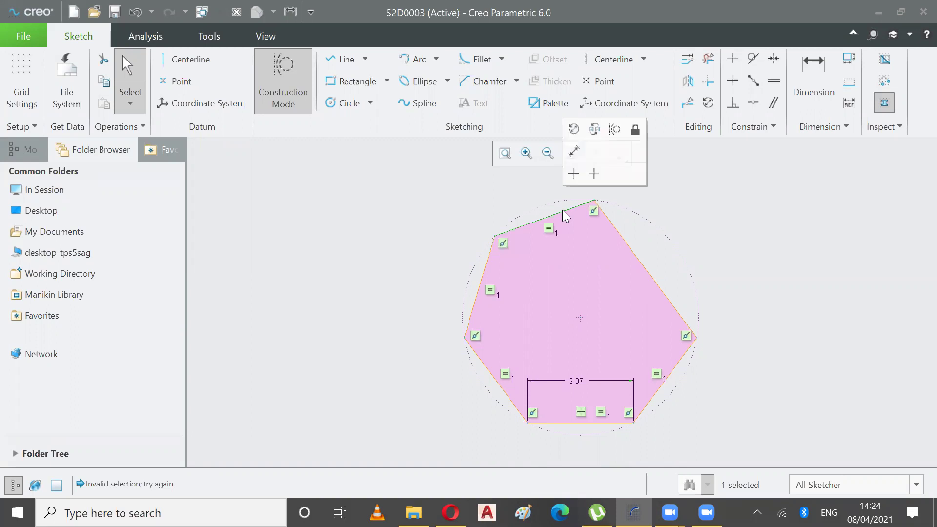
pyautogui.keyDown('ctrl'); pyautogui.click(640, 261); pyautogui.keyUp('ctrl')
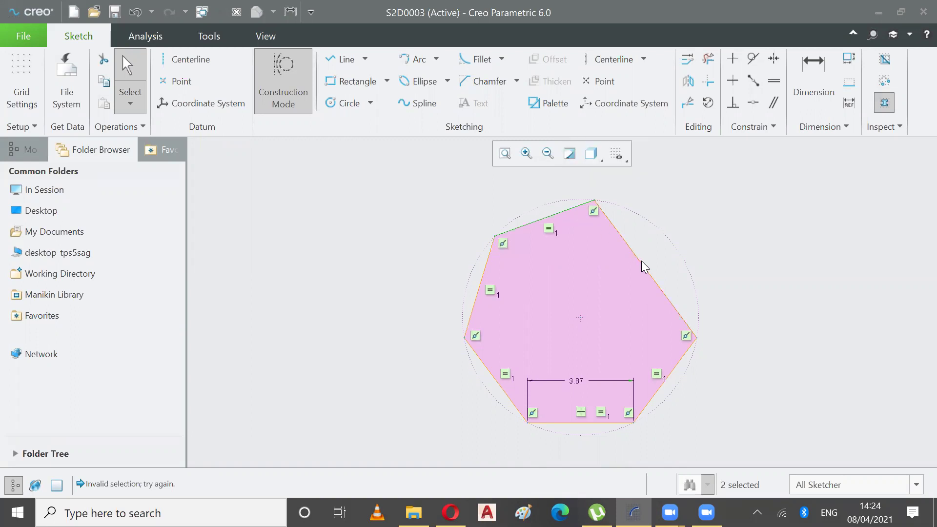
pyautogui.click(733, 225)
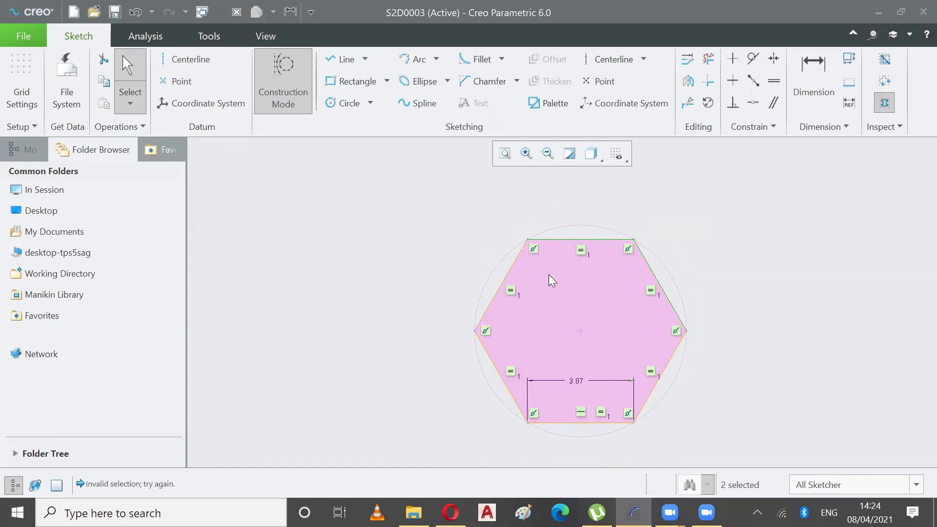
pyautogui.click(505, 153)
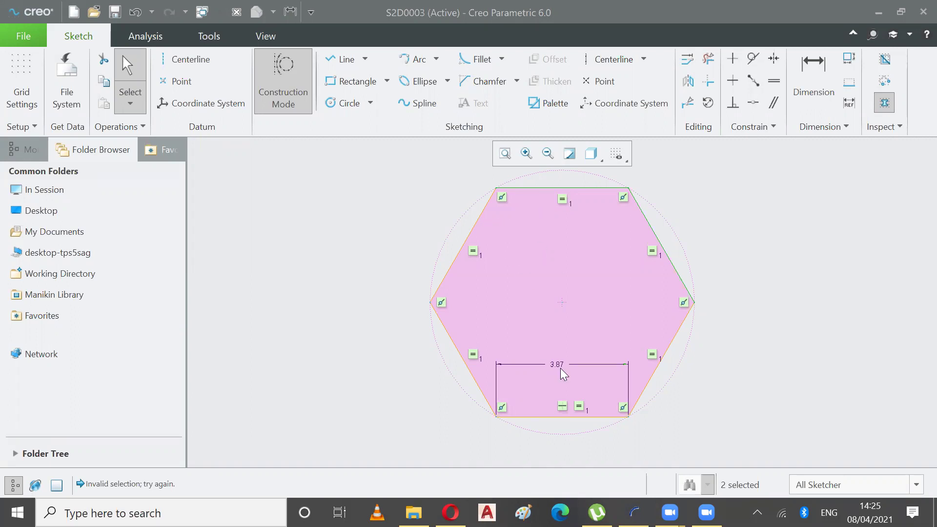
# Step: Try to add a horizontal constraint to the hexagon's top side, review the conflicting constraints and dismiss the conflict dialog
pyautogui.click(545, 189)
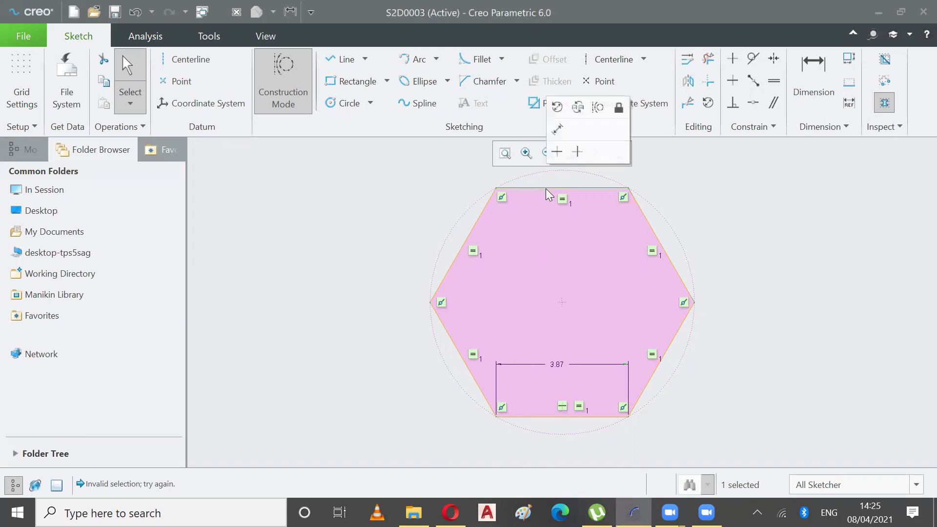
pyautogui.click(557, 153)
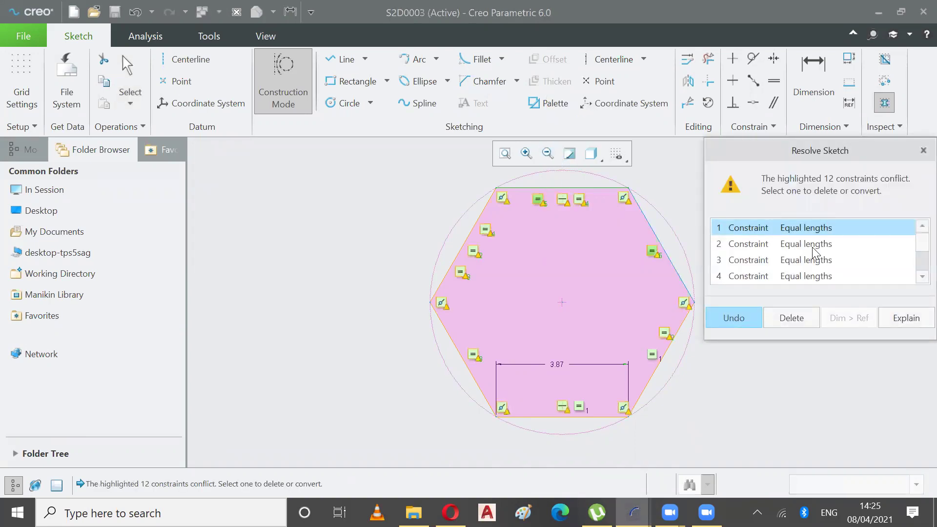
pyautogui.scroll(-3, 781, 252)
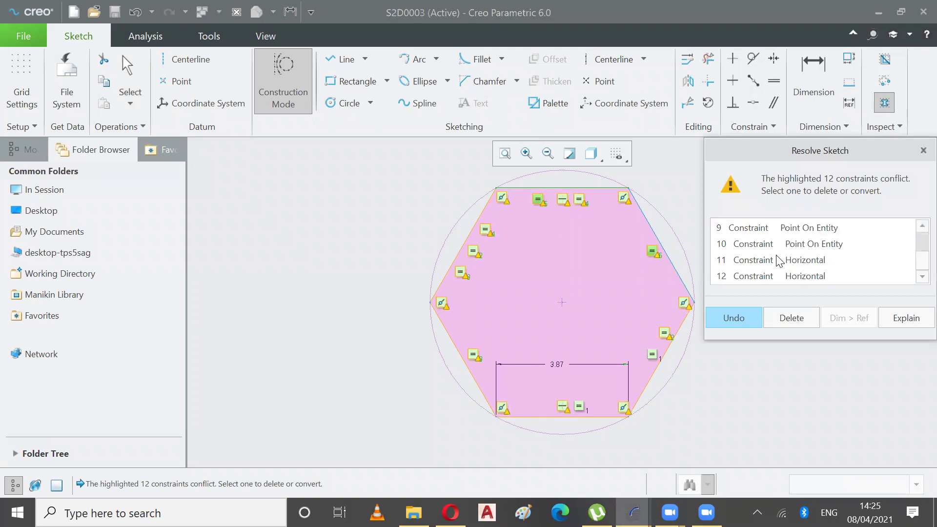
pyautogui.scroll(3, 781, 264)
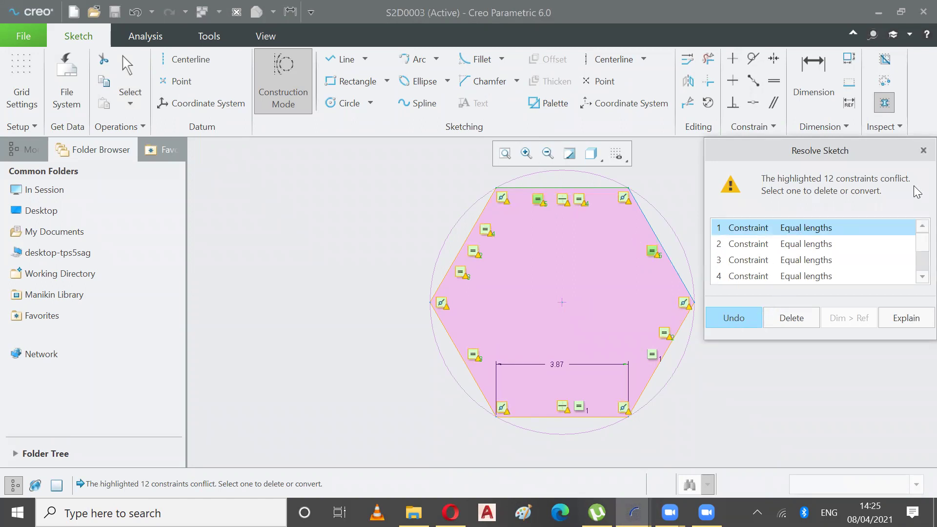
pyautogui.click(922, 151)
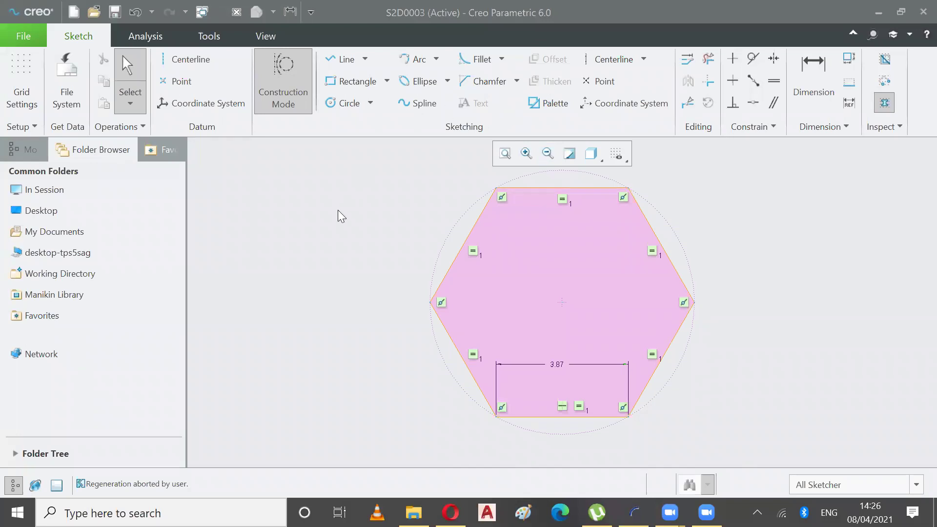
# Step: Turn off construction mode and sketch a single sloped solid line to the left of the hexagon
pyautogui.click(340, 67)
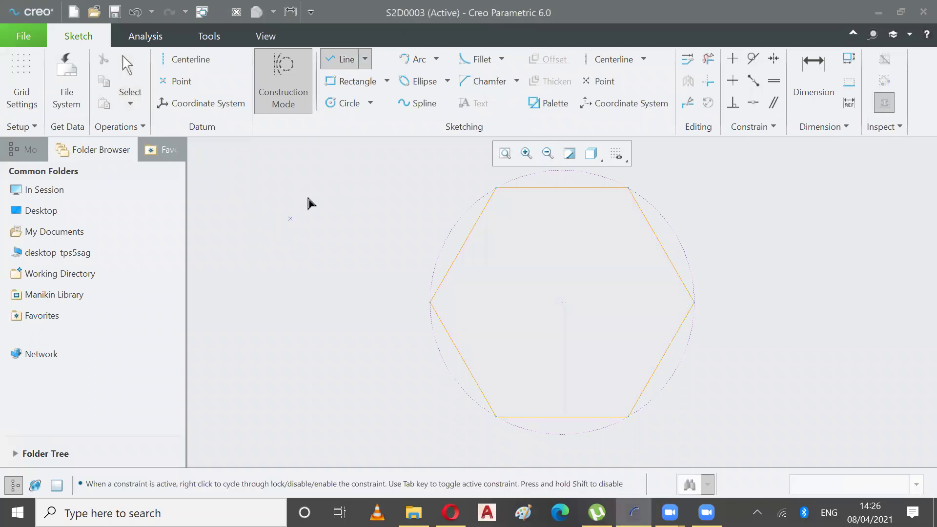
pyautogui.click(330, 169)
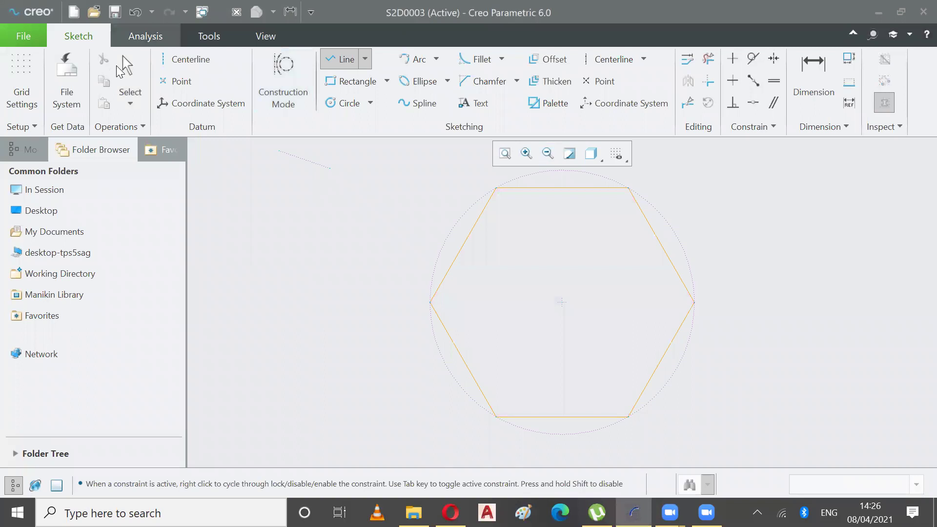
pyautogui.click(127, 74)
pyautogui.click(340, 67)
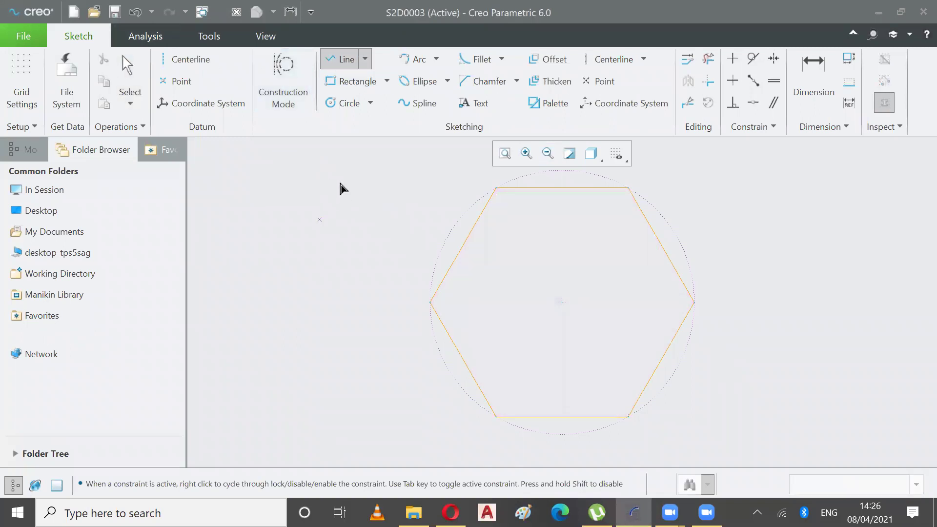
pyautogui.click(338, 164)
pyautogui.click(262, 266)
pyautogui.click(128, 73)
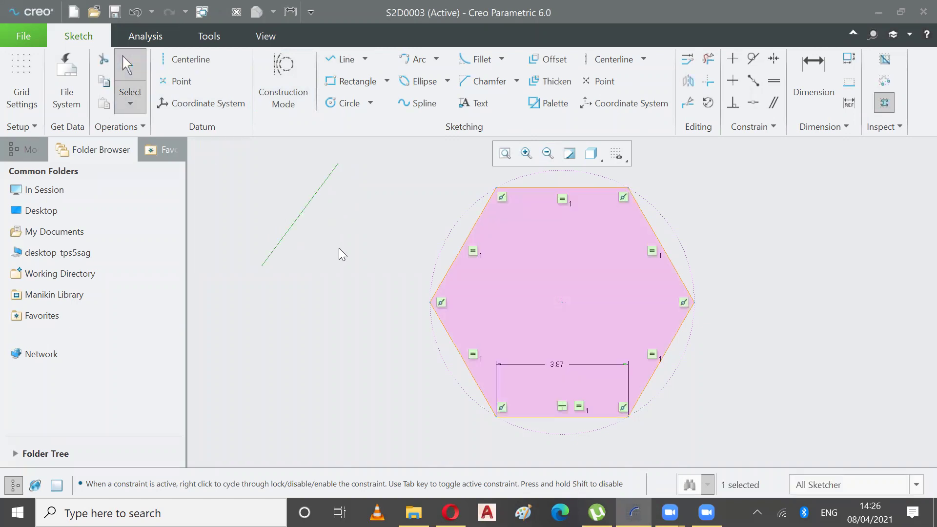
# Step: Sketch a second, longer line parallel to the first sloped line, between it and the hexagon
pyautogui.click(337, 60)
pyautogui.click(383, 191)
pyautogui.click(275, 336)
pyautogui.click(141, 100)
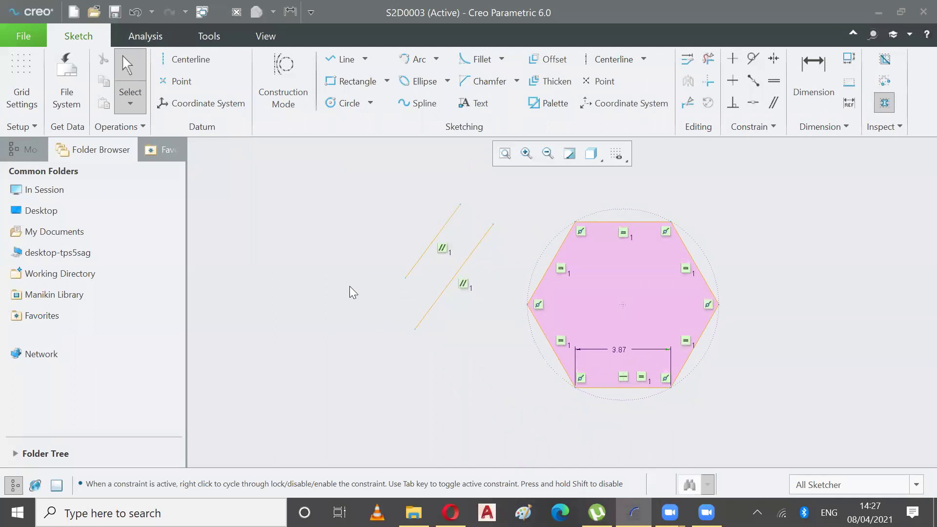
# Step: Delete the parallel constraint between the two sloped lines and constrain them to equal length
pyautogui.click(442, 248)
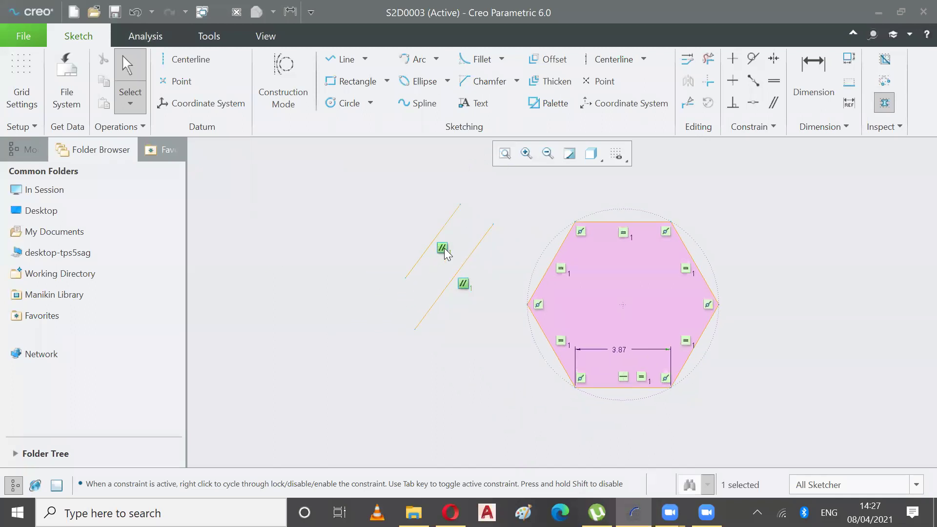
pyautogui.press('Delete')
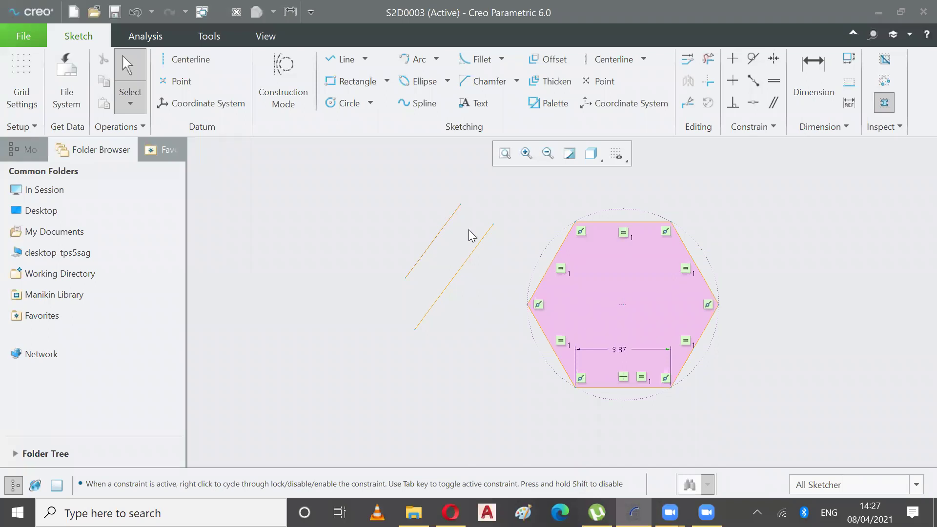
pyautogui.click(427, 250)
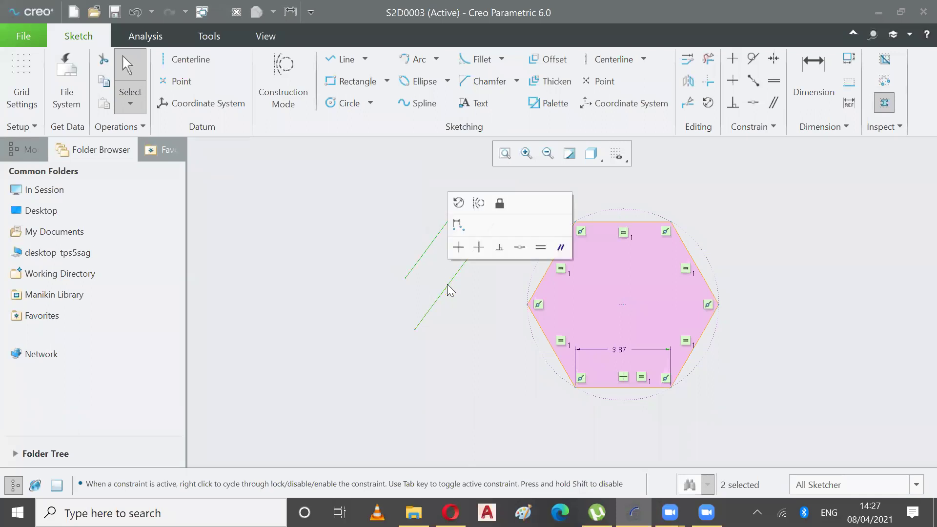
pyautogui.click(540, 247)
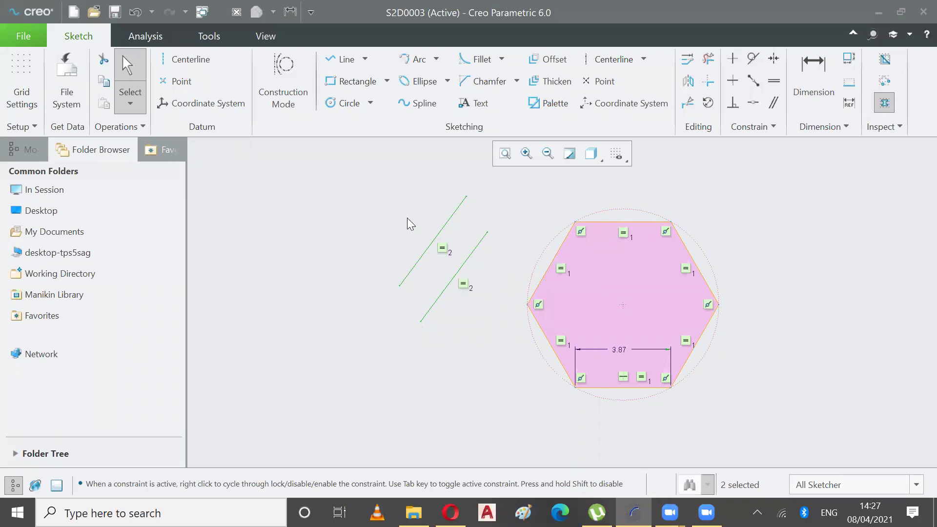
# Step: Sketch two separate steep, non-parallel lines to the left of the equal-length pair, making the second one longer
pyautogui.click(343, 59)
pyautogui.click(250, 196)
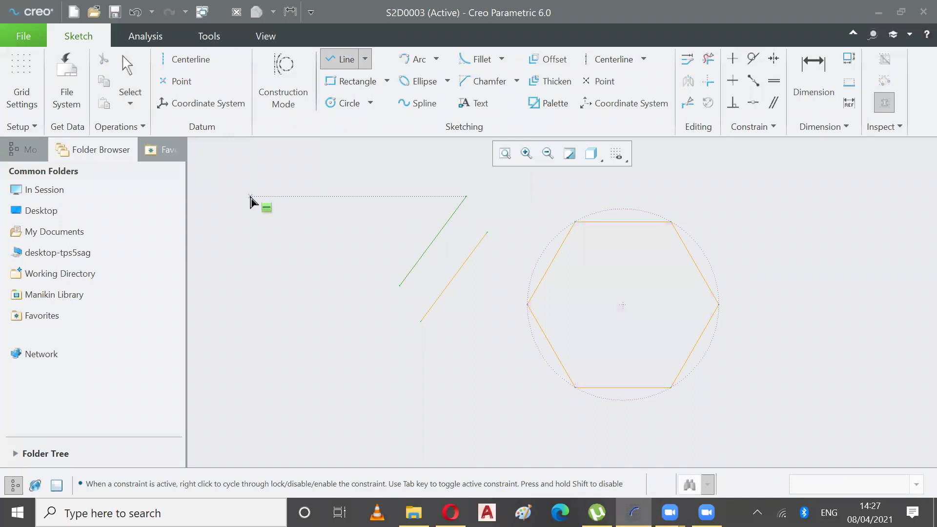
pyautogui.click(293, 339)
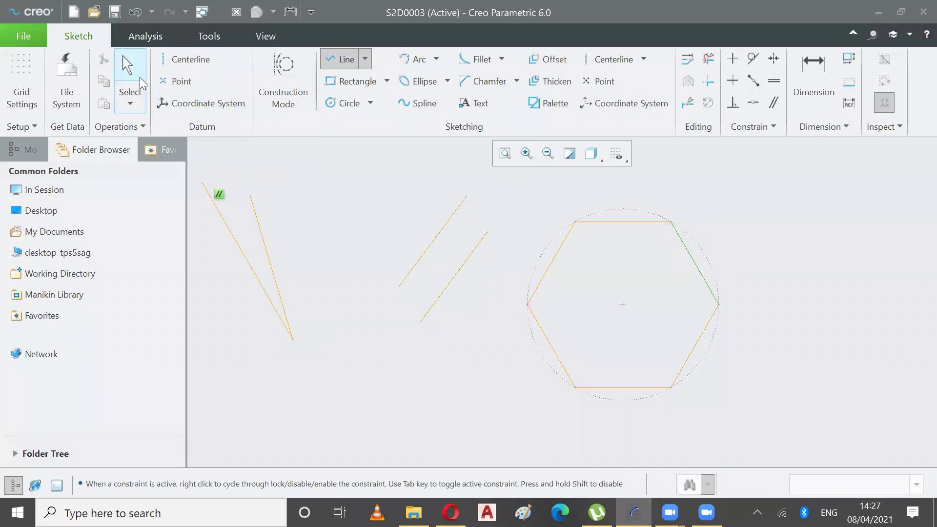
pyautogui.click(126, 68)
pyautogui.click(345, 60)
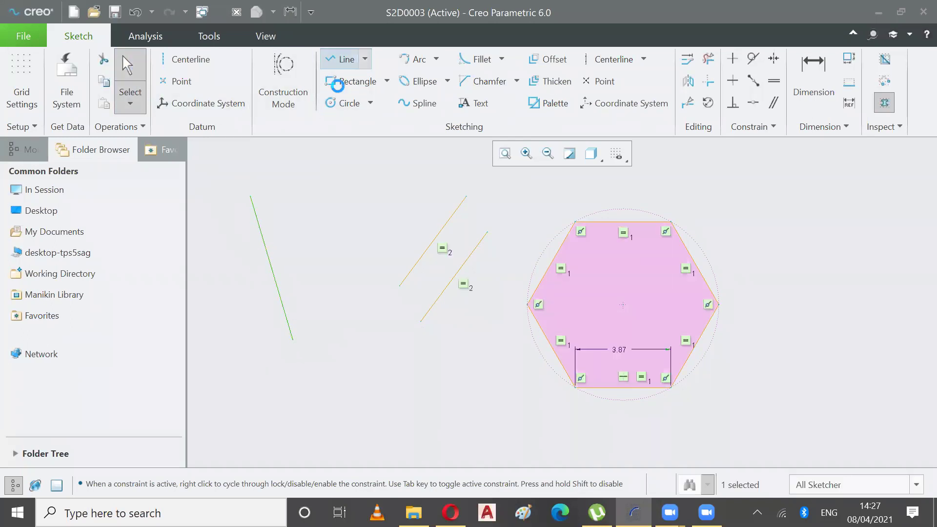
pyautogui.click(298, 175)
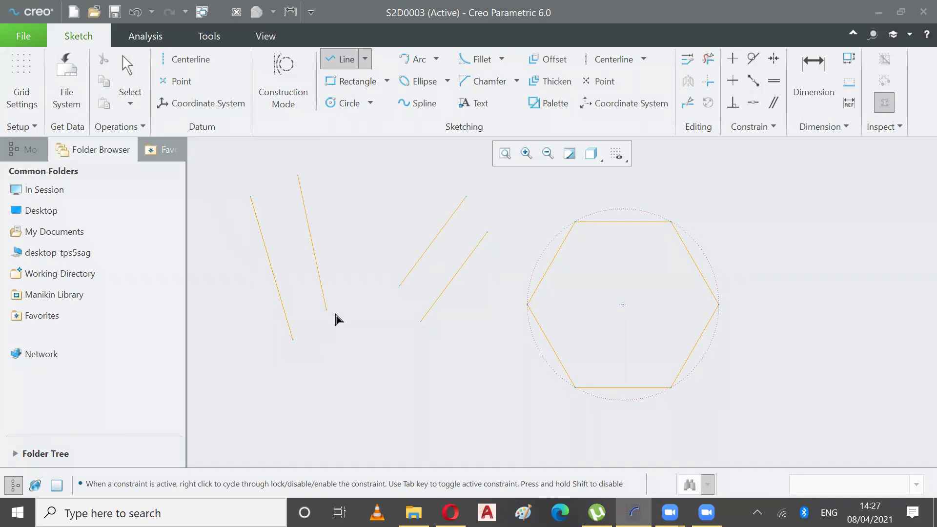
pyautogui.click(369, 363)
pyautogui.click(127, 68)
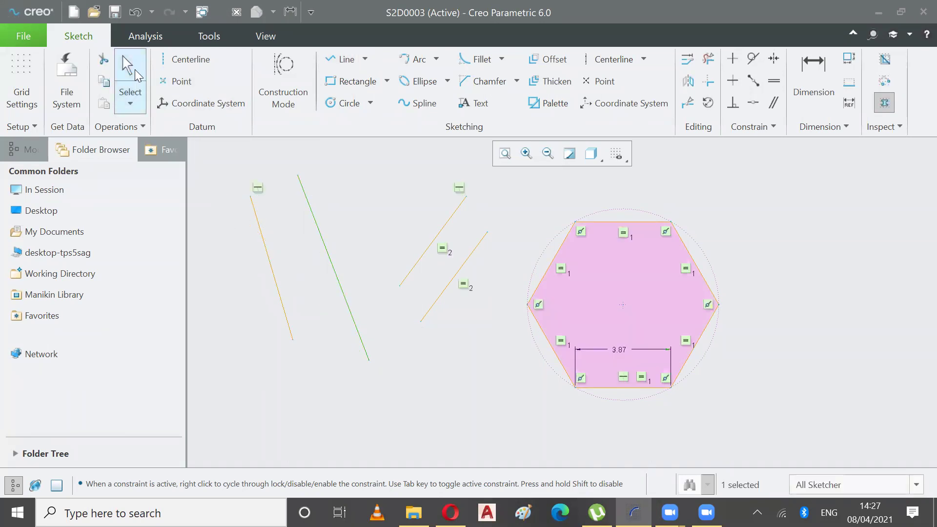
# Step: Delete the longer steep line and undo that deletion
pyautogui.press('Delete')
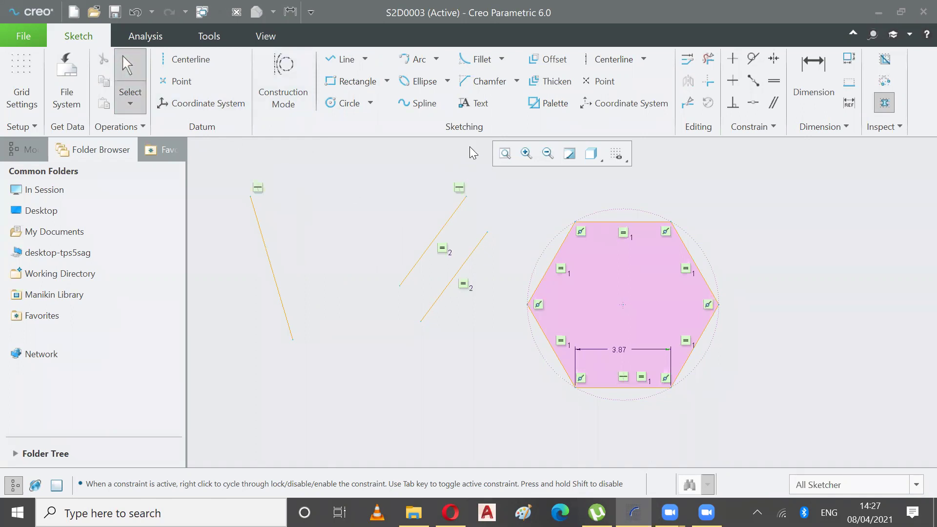
pyautogui.click(505, 154)
pyautogui.hotkey('ctrl', 'z')
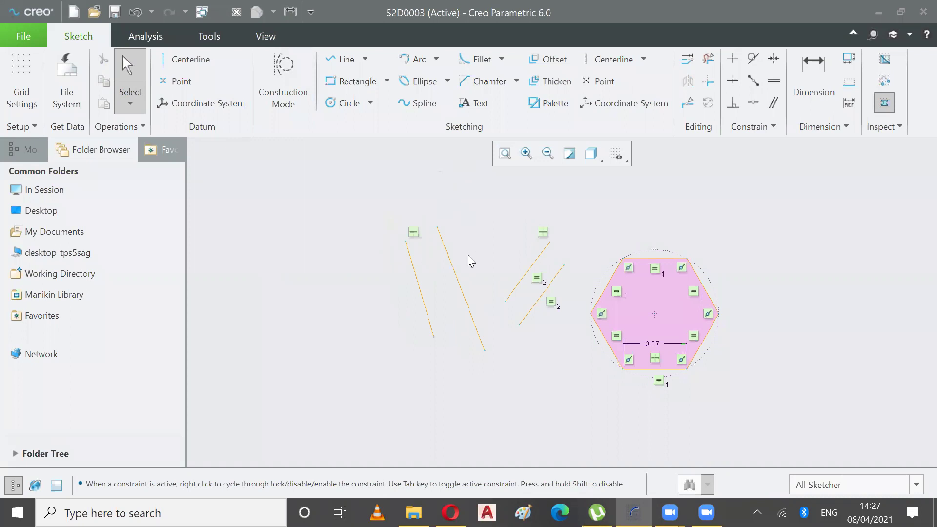
# Step: Constrain the two steep lines left of the equal-length pair to equal length
pyautogui.scroll(1, 468, 255)
pyautogui.scroll(-2, 468, 256)
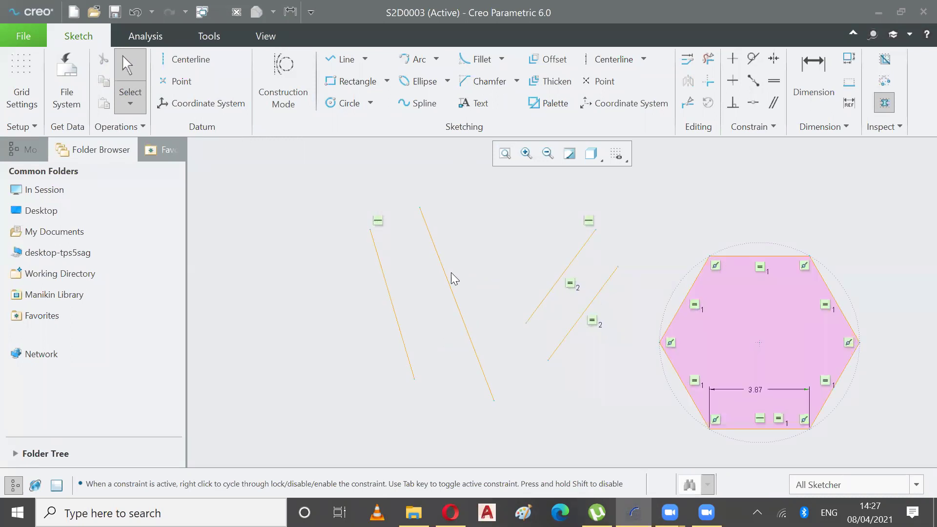
pyautogui.click(445, 277)
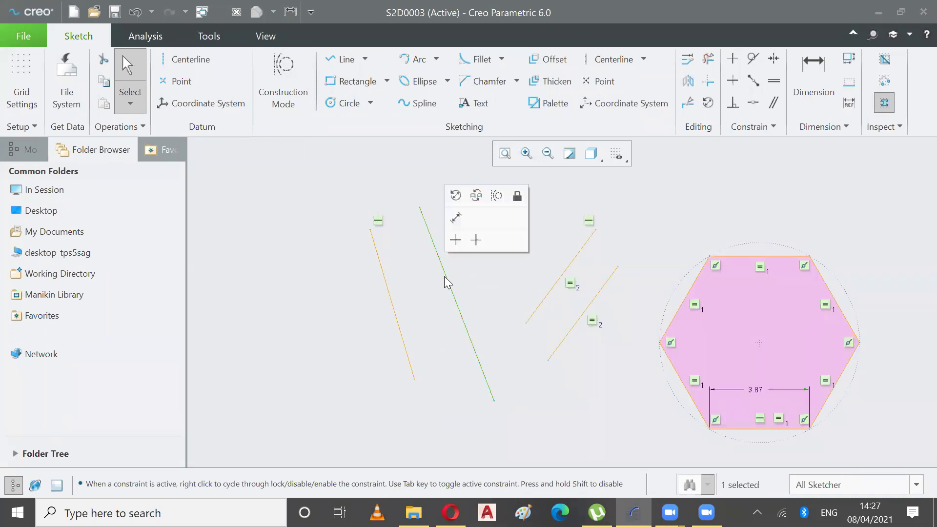
pyautogui.keyDown('ctrl'); pyautogui.click(389, 297); pyautogui.keyUp('ctrl')
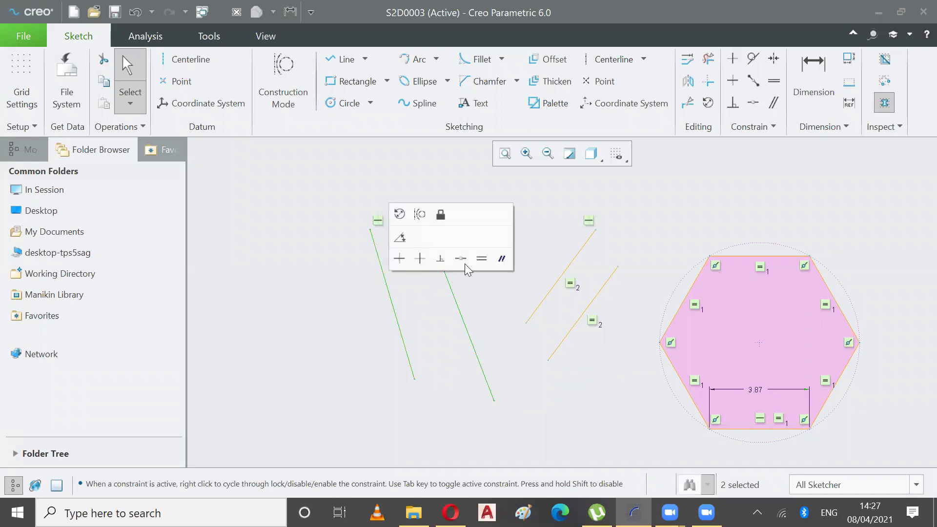
pyautogui.click(481, 258)
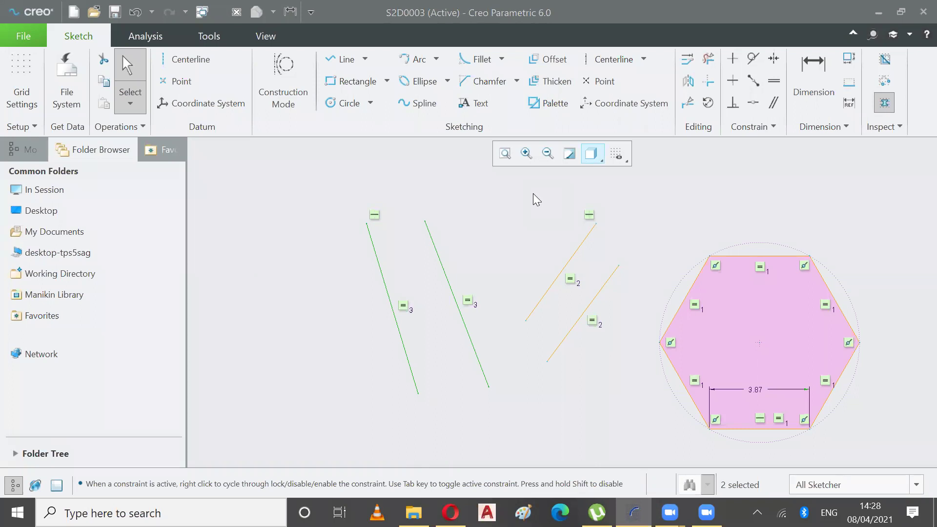
pyautogui.click(316, 204)
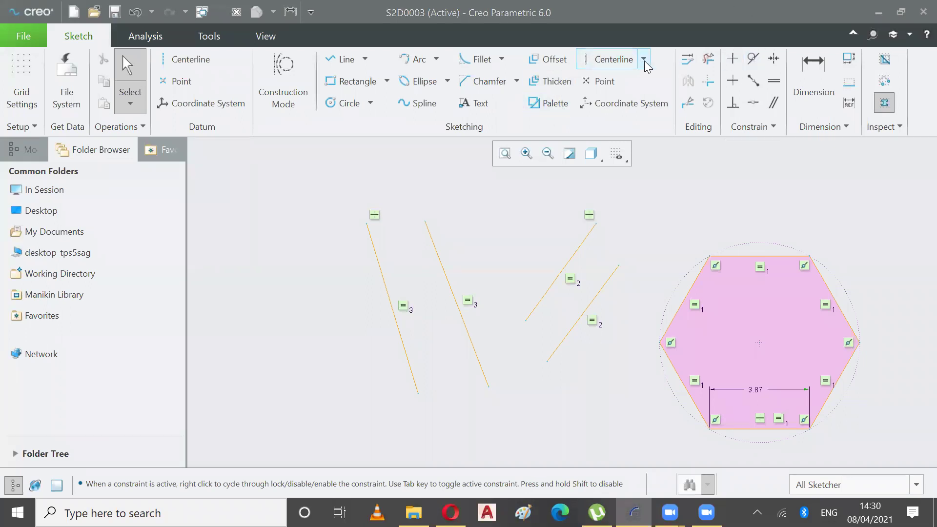
# Step: Select all geometry in the sketch and delete it
pyautogui.click(130, 103)
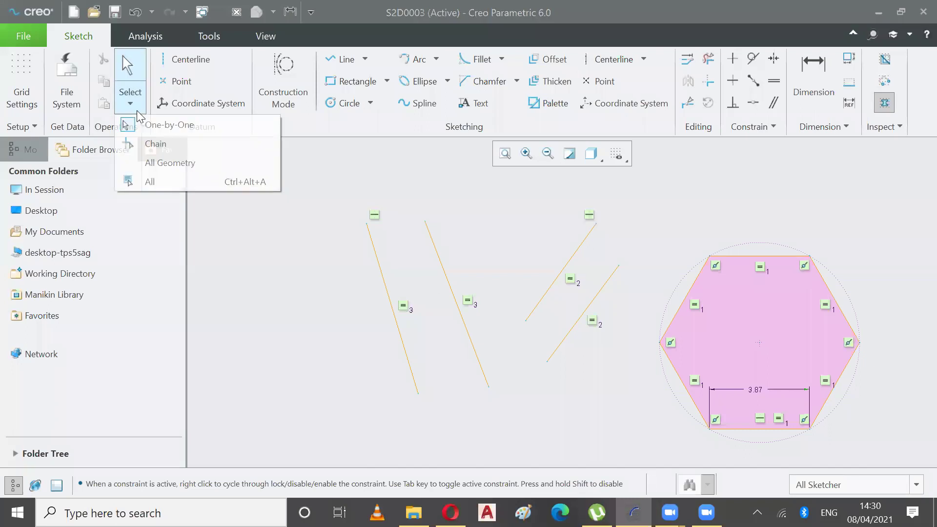
pyautogui.click(167, 164)
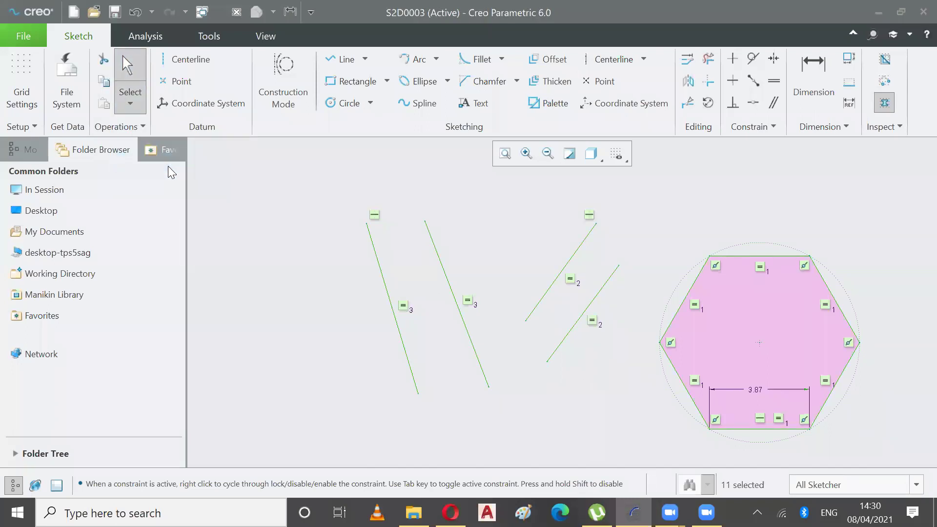
pyautogui.press('Delete')
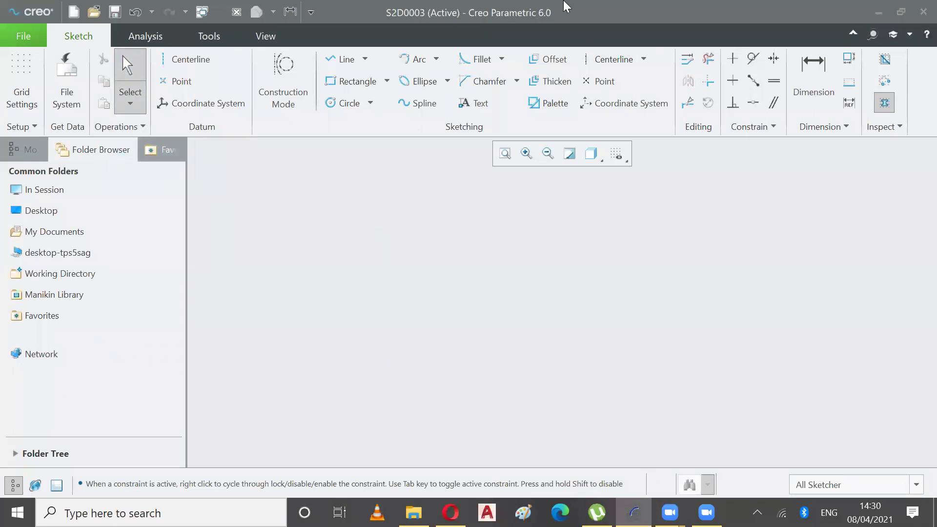
pyautogui.click(642, 61)
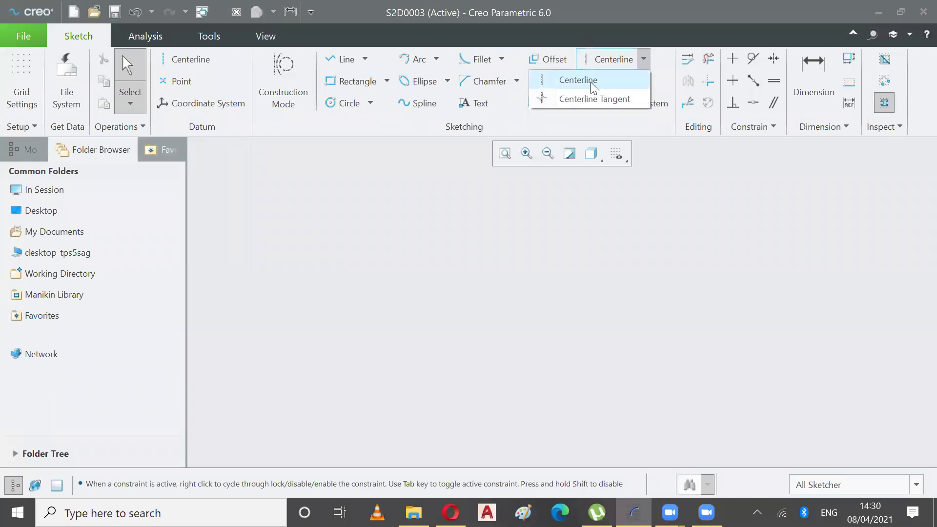
pyautogui.click(311, 269)
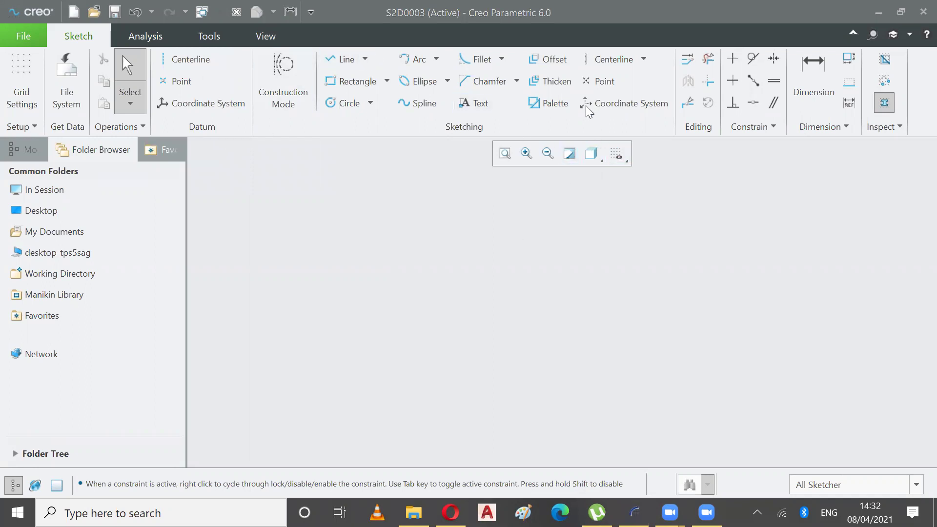
pyautogui.click(644, 58)
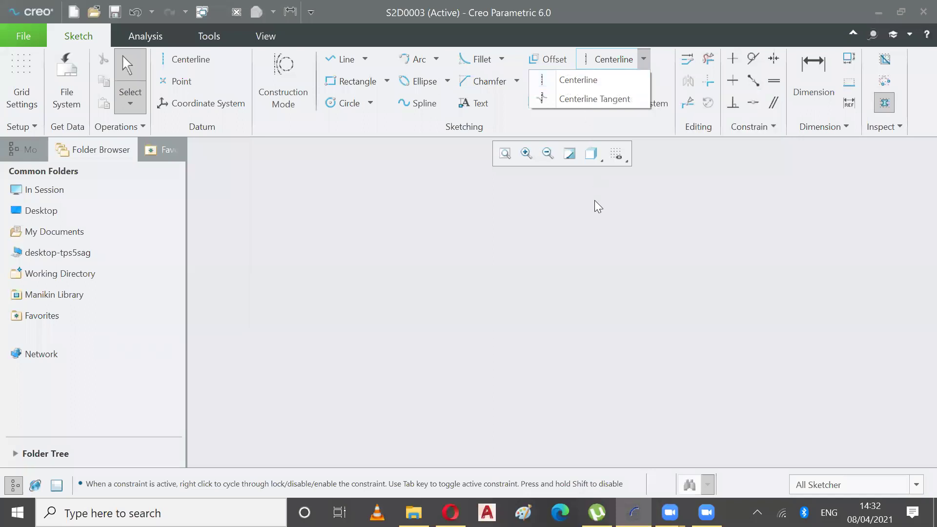
pyautogui.click(354, 2)
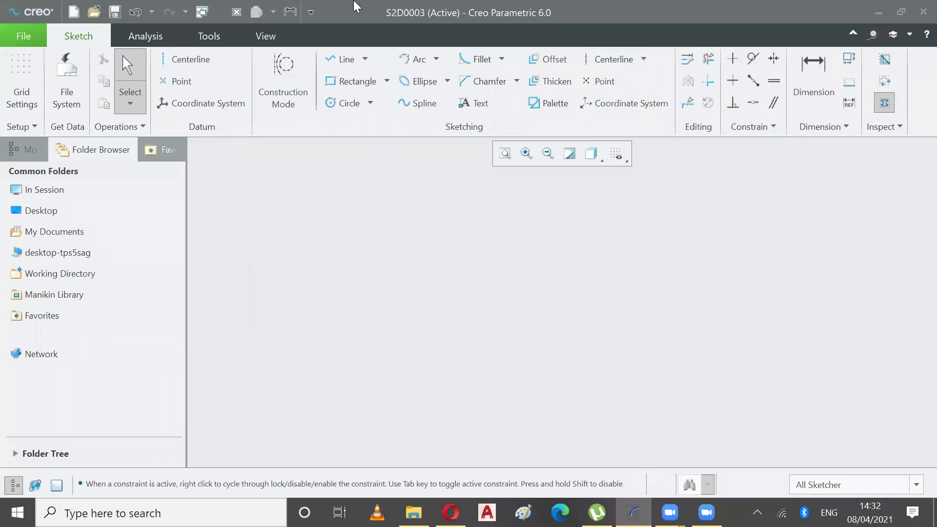
# Step: Sketch an open chain of four connected sloped lines on the left side of the empty sketch
pyautogui.click(340, 60)
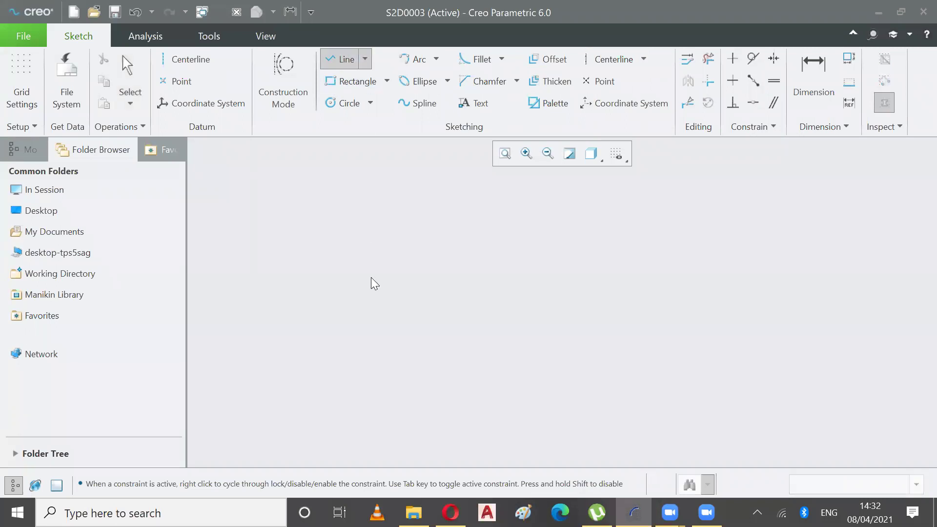
pyautogui.click(340, 206)
pyautogui.click(419, 241)
pyautogui.click(366, 326)
pyautogui.click(276, 341)
pyautogui.middleClick(303, 212)
pyautogui.click(129, 69)
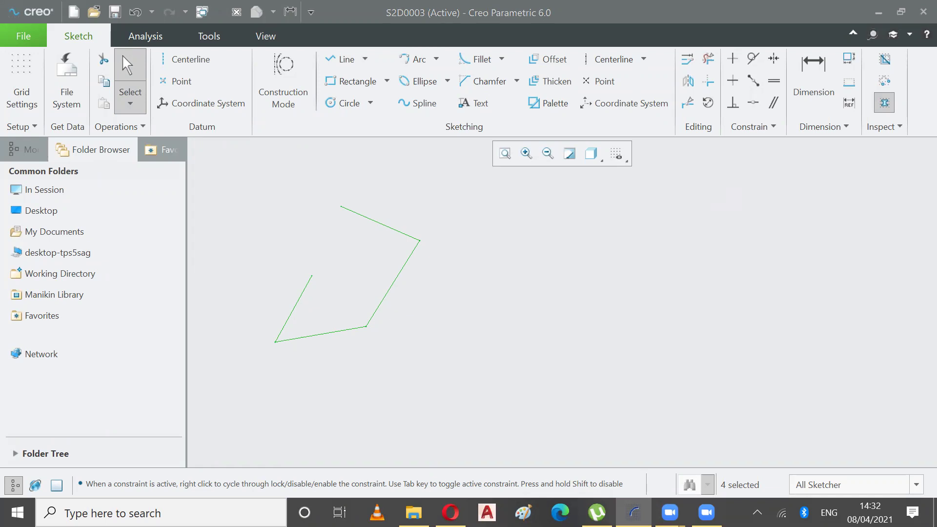
# Step: Sketch a vertical construction centerline to the right of the four-line chain
pyautogui.hotkey('ctrl', 'r')
pyautogui.click(590, 64)
pyautogui.click(382, 276)
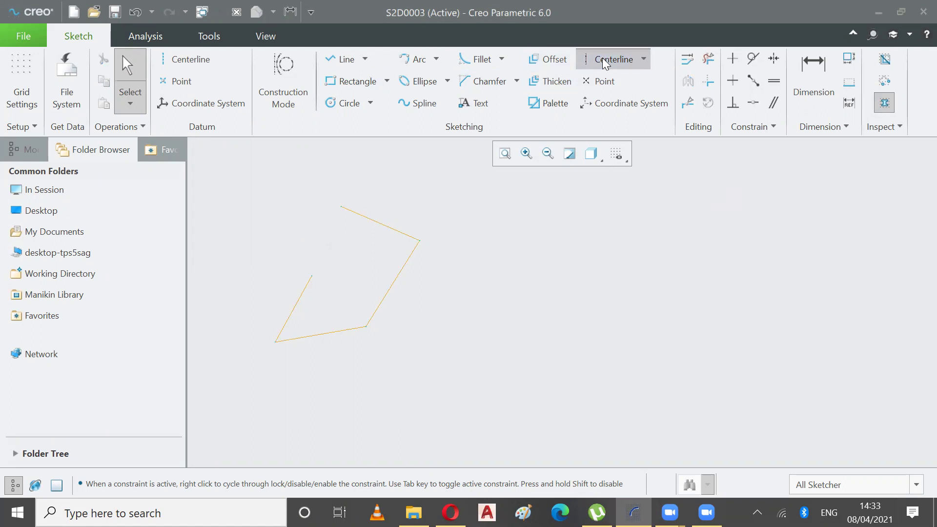
pyautogui.click(626, 59)
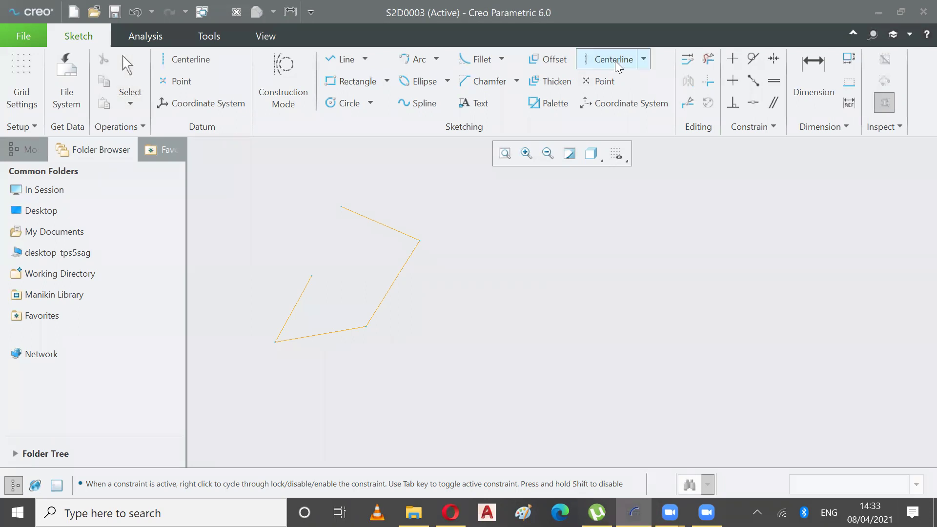
pyautogui.click(642, 62)
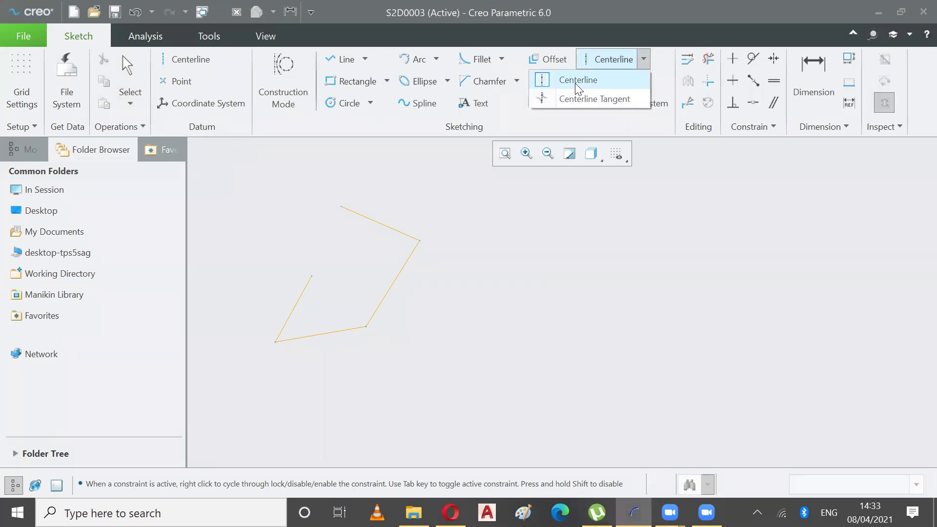
pyautogui.click(604, 79)
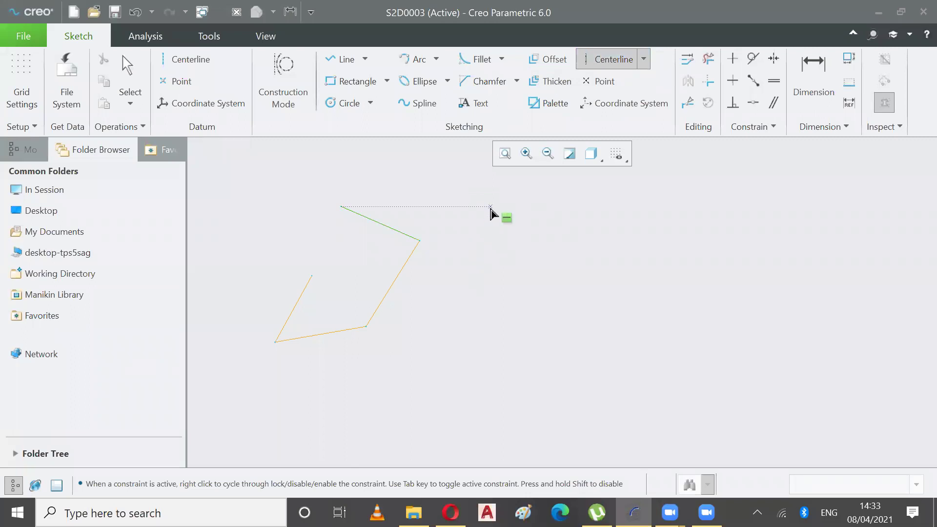
pyautogui.click(494, 331)
pyautogui.click(495, 330)
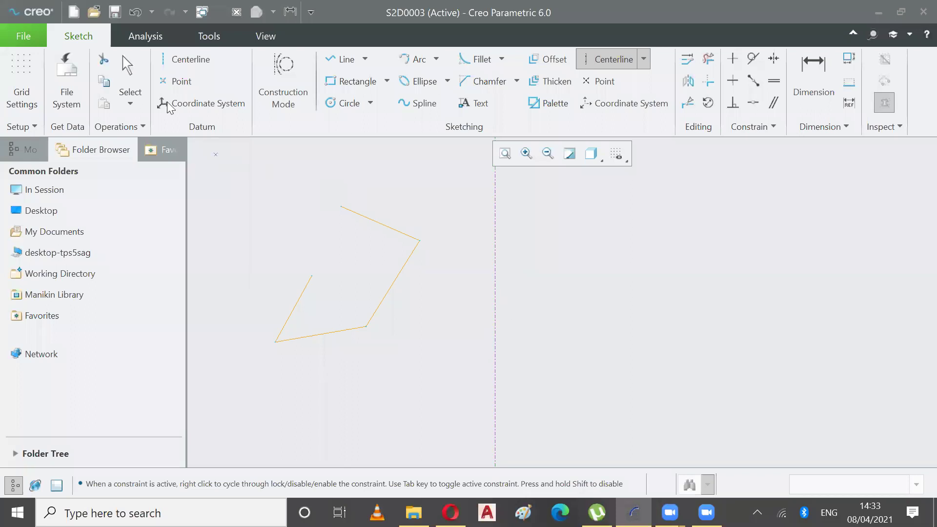
pyautogui.click(128, 69)
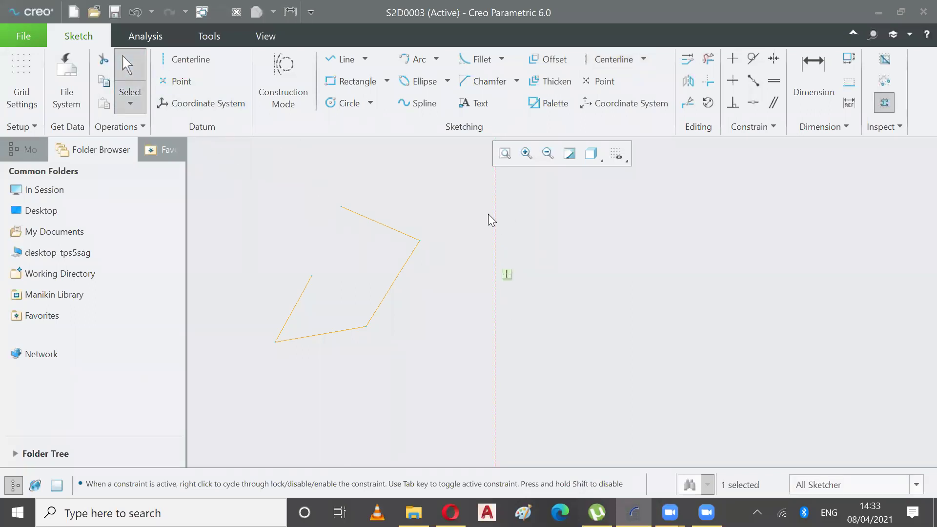
# Step: Mirror the four-line chain about the vertical centerline and undo the mirrored copy
pyautogui.click(340, 369)
pyautogui.moveTo(239, 334); pyautogui.dragTo(245, 248)
pyautogui.moveTo(273, 179); pyautogui.dragTo(276, 173)
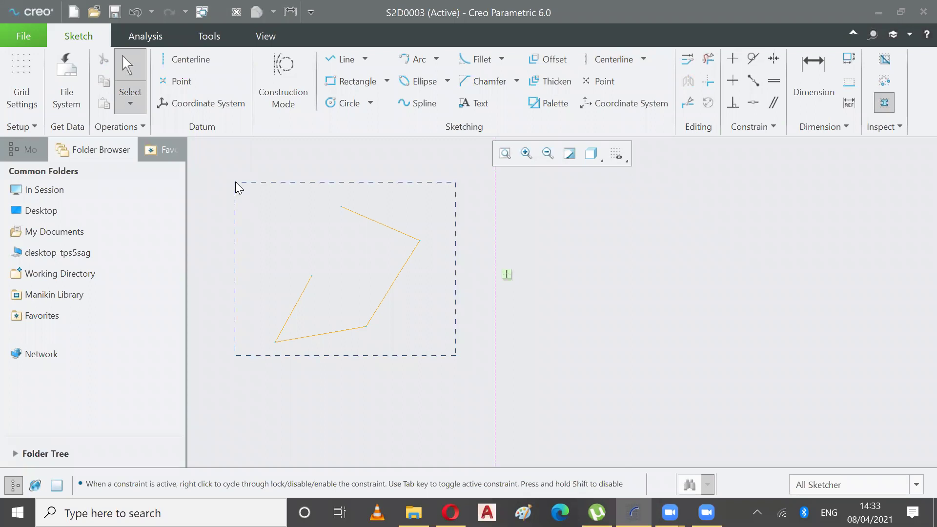
pyautogui.moveTo(235, 183); pyautogui.dragTo(236, 184)
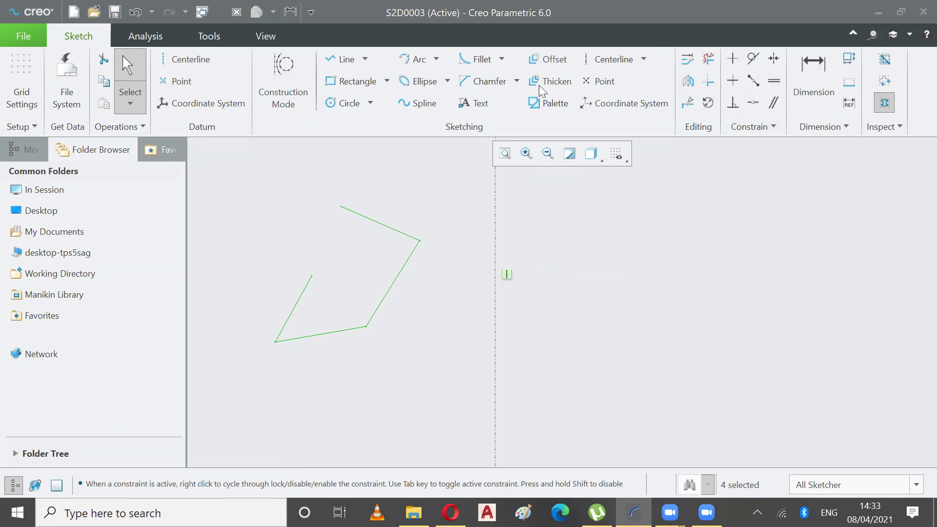
pyautogui.click(686, 80)
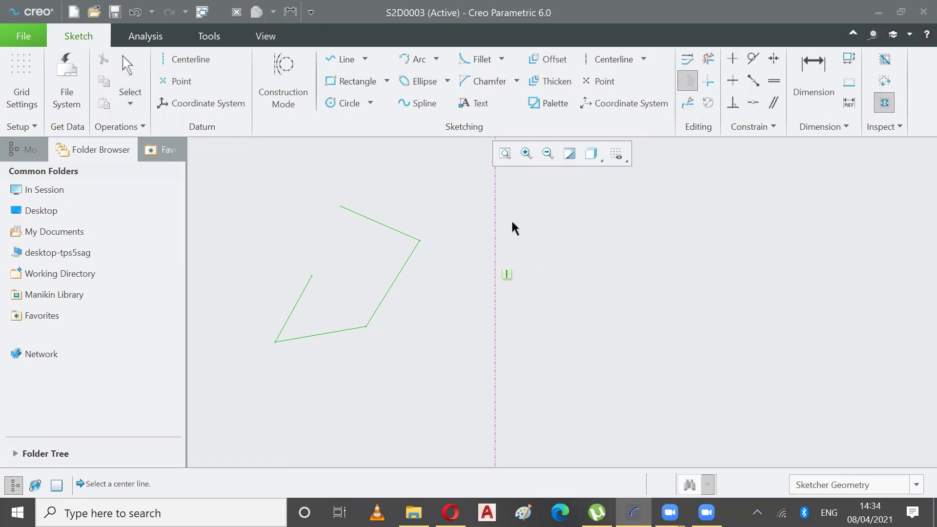
pyautogui.click(495, 222)
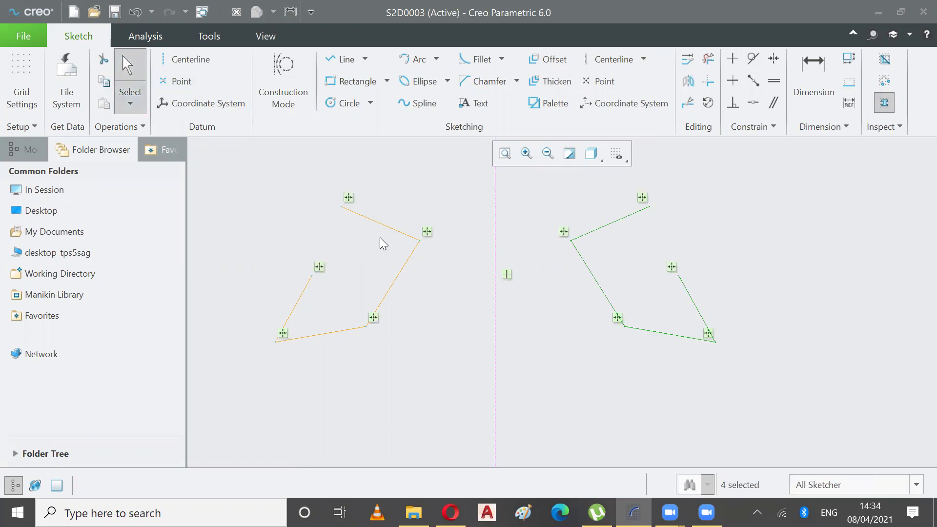
pyautogui.click(445, 338)
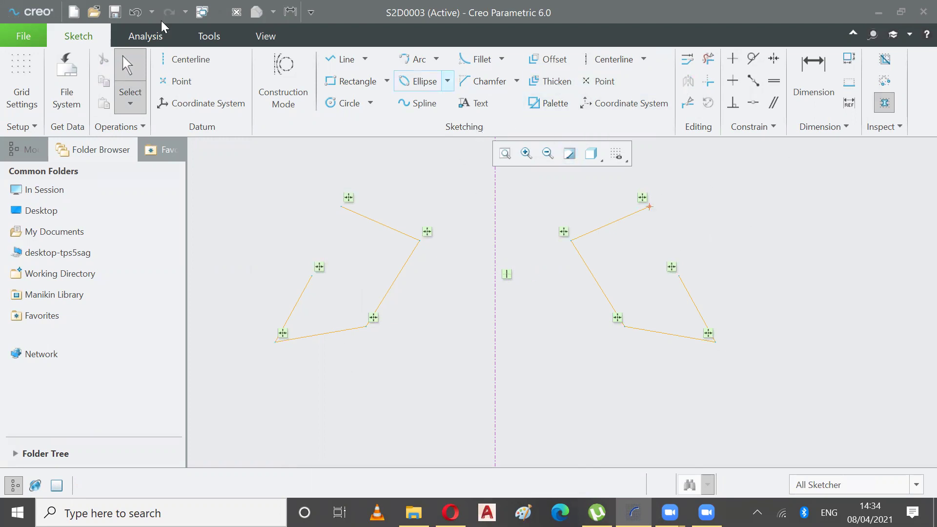
pyautogui.click(135, 13)
pyautogui.click(135, 14)
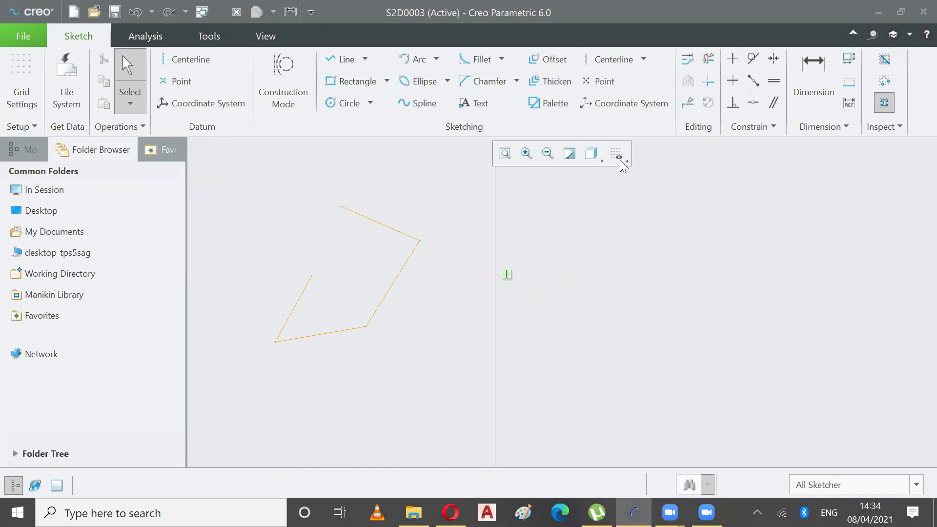
# Step: Sketch a second, differently shaped open chain of four lines right of the centerline, ending with a horizontal line
pyautogui.click(341, 59)
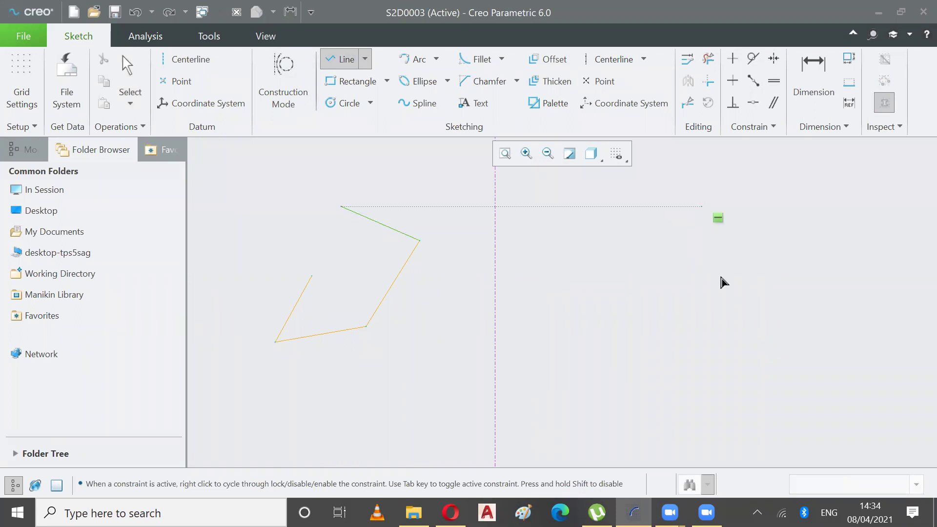
pyautogui.click(732, 313)
pyautogui.click(633, 387)
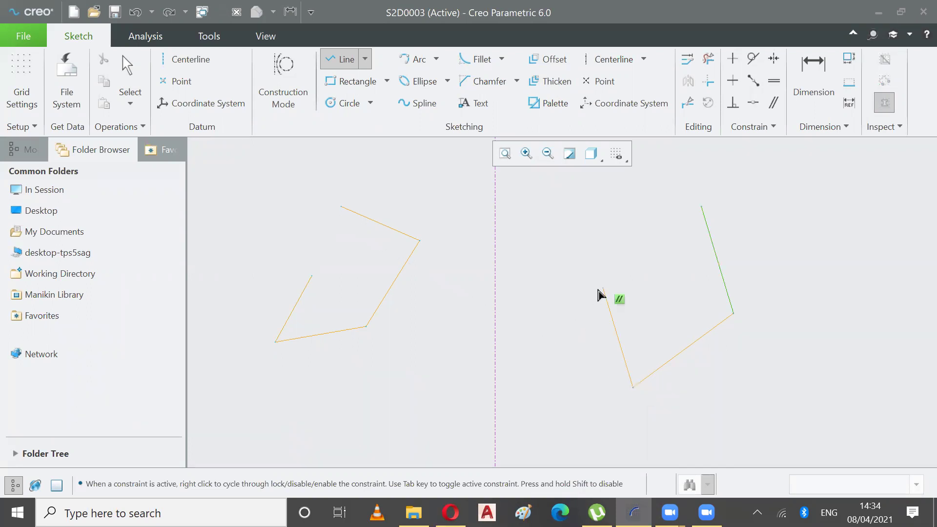
pyautogui.click(560, 302)
pyautogui.middleClick(654, 312)
pyautogui.click(128, 73)
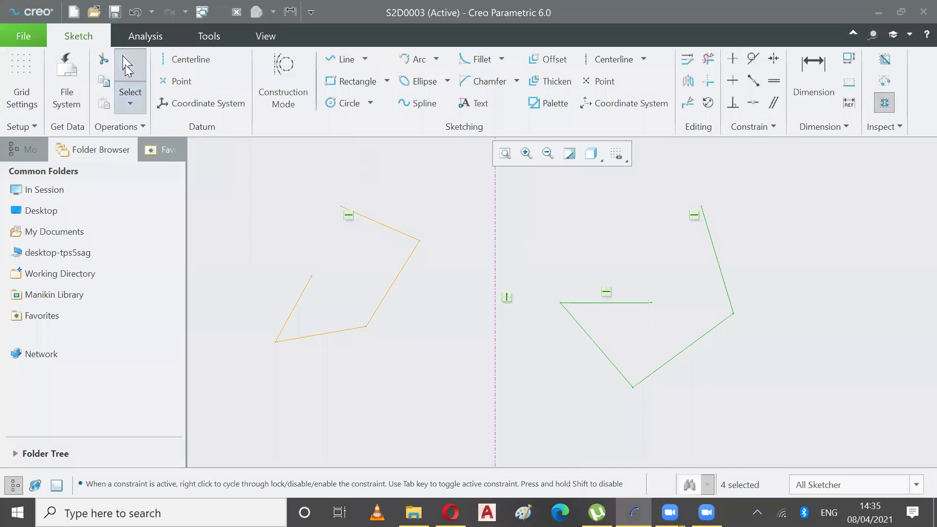
# Step: Delete the horizontal alignment constraint between the two chains' upper endpoints and the horizontal constraint on the second chain's last line
pyautogui.click(347, 216)
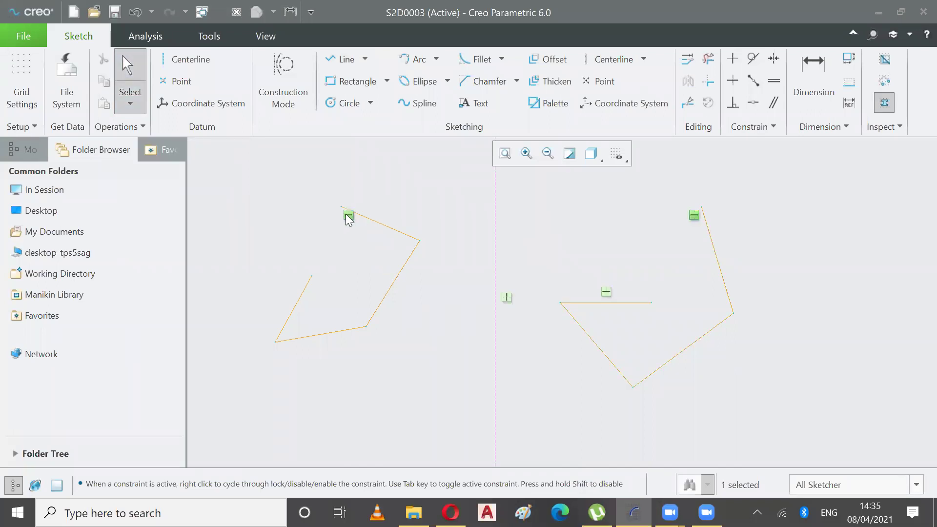
pyautogui.press('Delete')
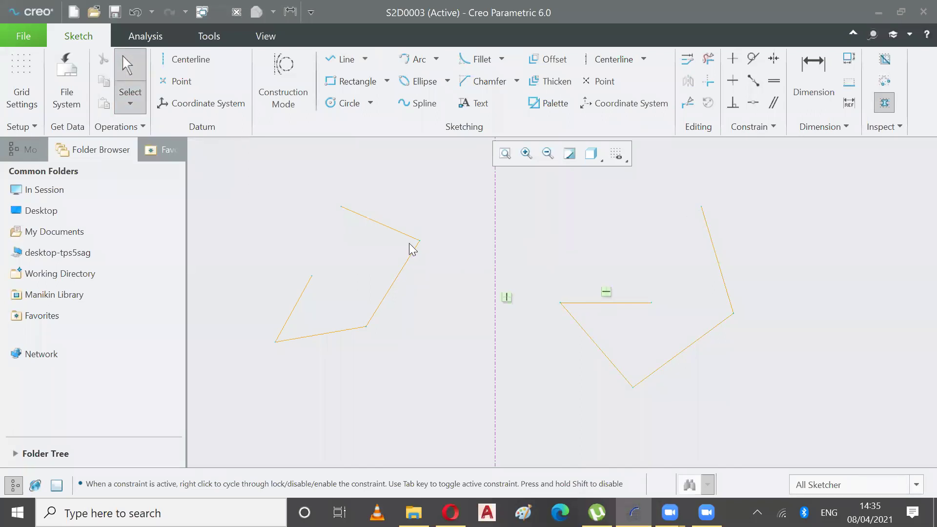
pyautogui.click(606, 292)
pyautogui.press('Delete')
pyautogui.moveTo(332, 196)
pyautogui.mouseDown()
pyautogui.moveTo(356, 196)
pyautogui.moveTo(354, 217)
pyautogui.moveTo(335, 227)
pyautogui.moveTo(331, 194)
pyautogui.mouseUp()
pyautogui.moveTo(708, 195)
pyautogui.mouseDown()
pyautogui.moveTo(714, 215)
pyautogui.moveTo(693, 209)
pyautogui.moveTo(690, 194)
pyautogui.moveTo(701, 194)
pyautogui.mouseUp()
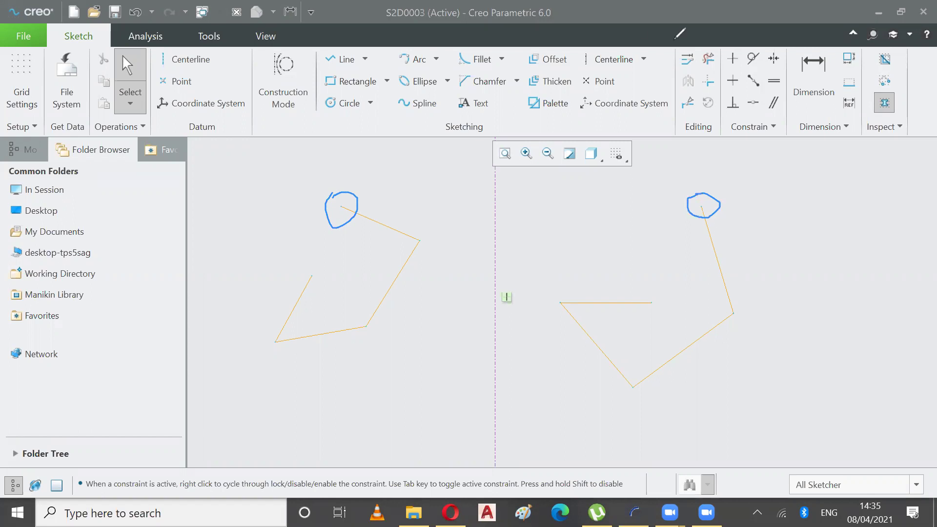
pyautogui.press('e')
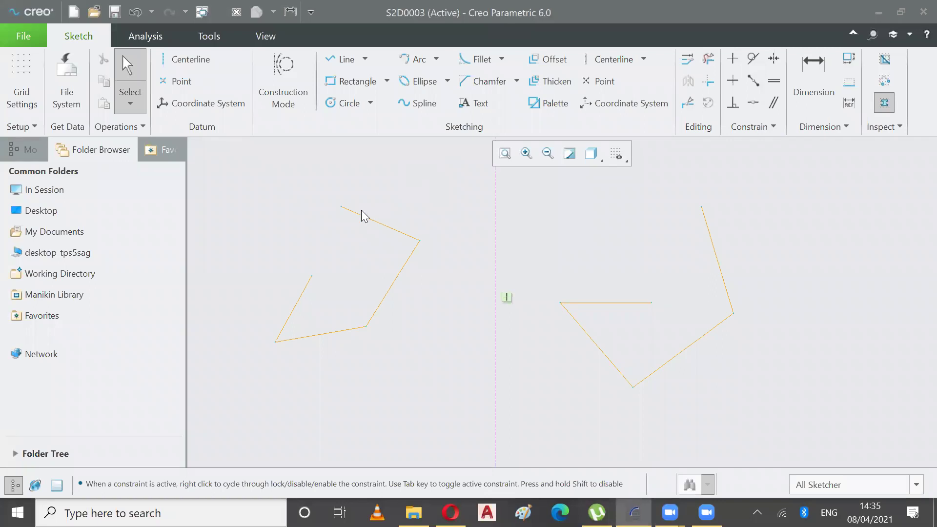
pyautogui.click(342, 209)
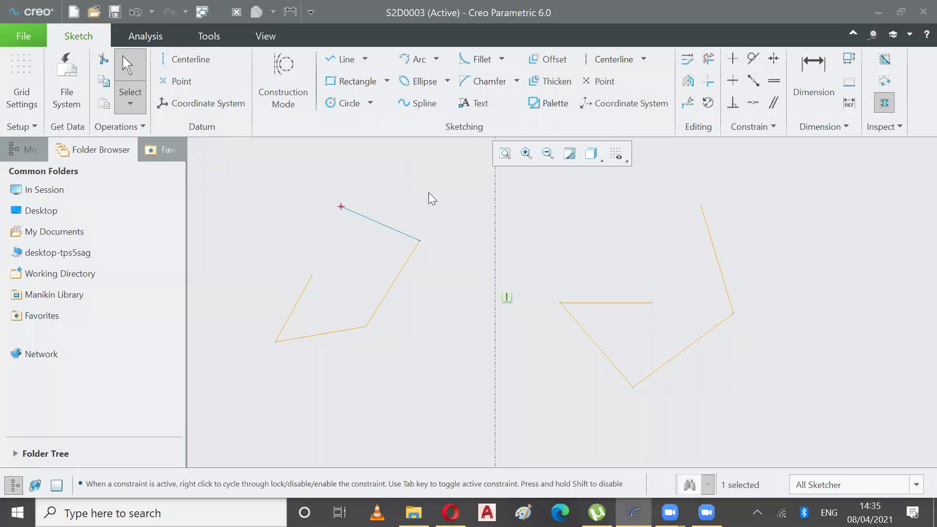
pyautogui.keyDown('ctrl'); pyautogui.click(703, 205); pyautogui.keyUp('ctrl')
pyautogui.click(493, 235)
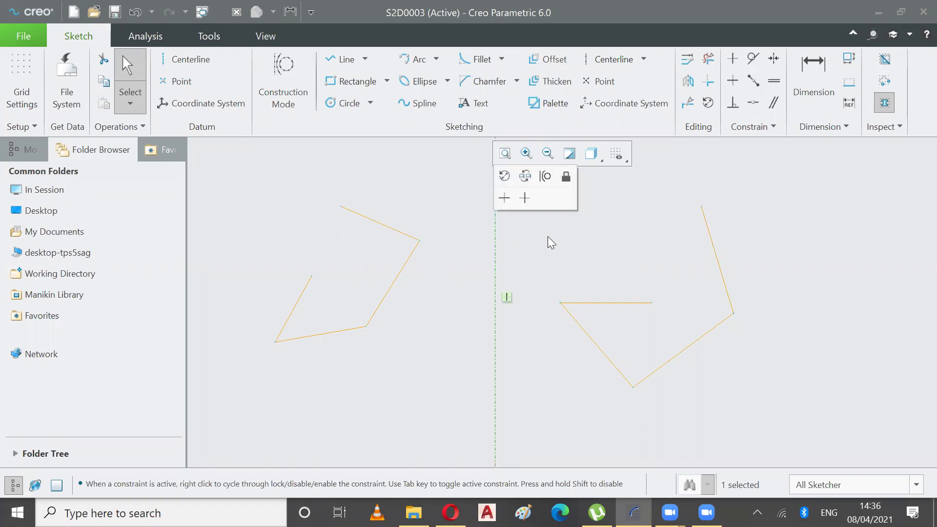
pyautogui.click(559, 248)
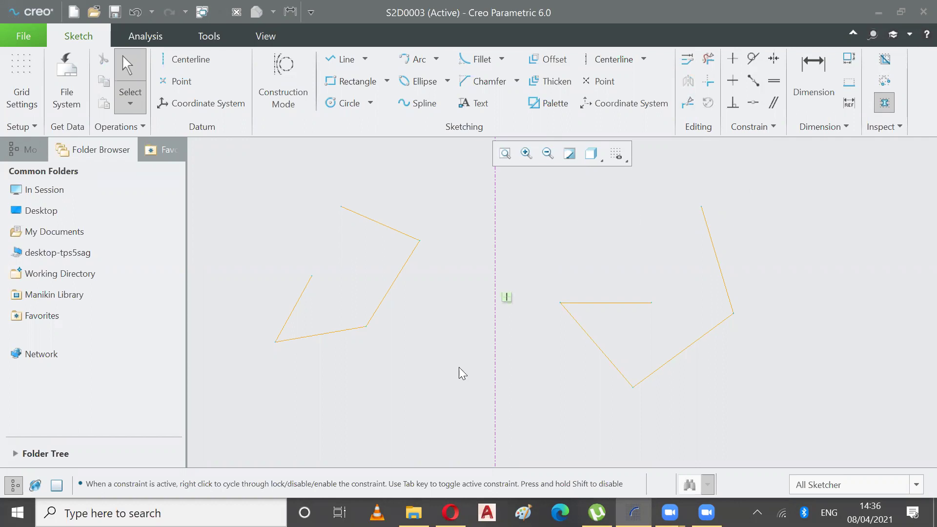
pyautogui.click(341, 207)
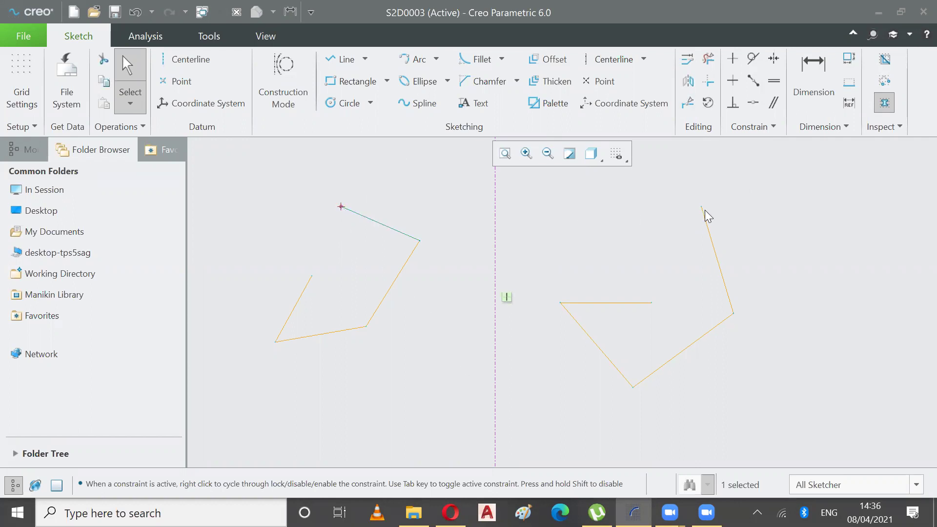
pyautogui.click(650, 228)
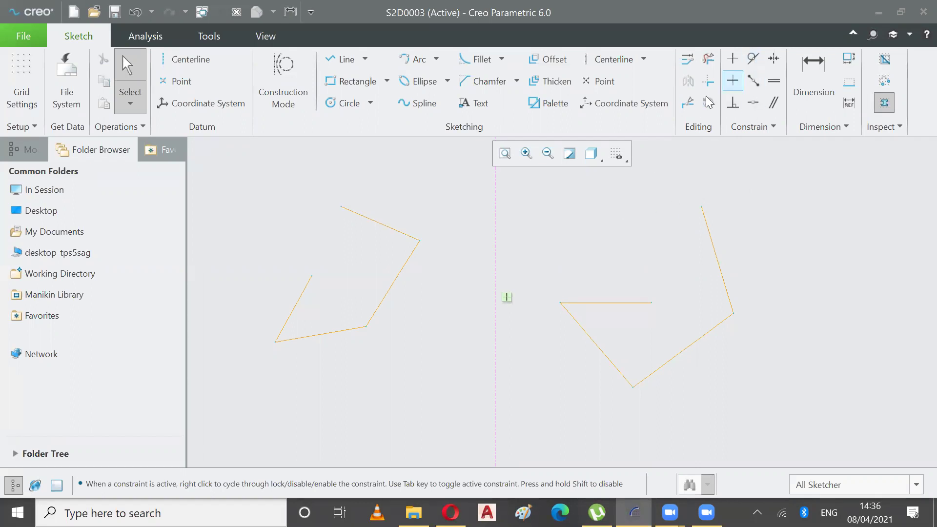
pyautogui.click(732, 58)
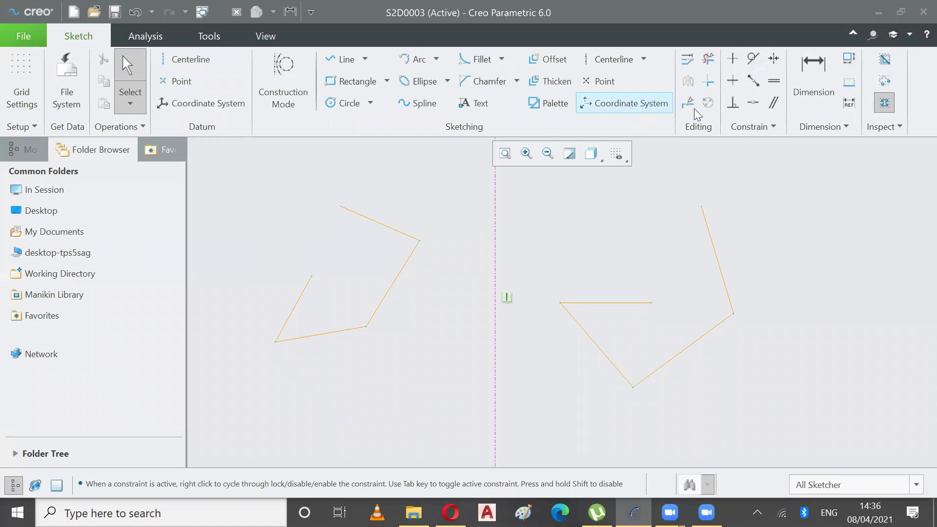
# Step: Apply a Symmetric constraint between the two chains' upper free endpoints about the vertical centerline
pyautogui.click(773, 60)
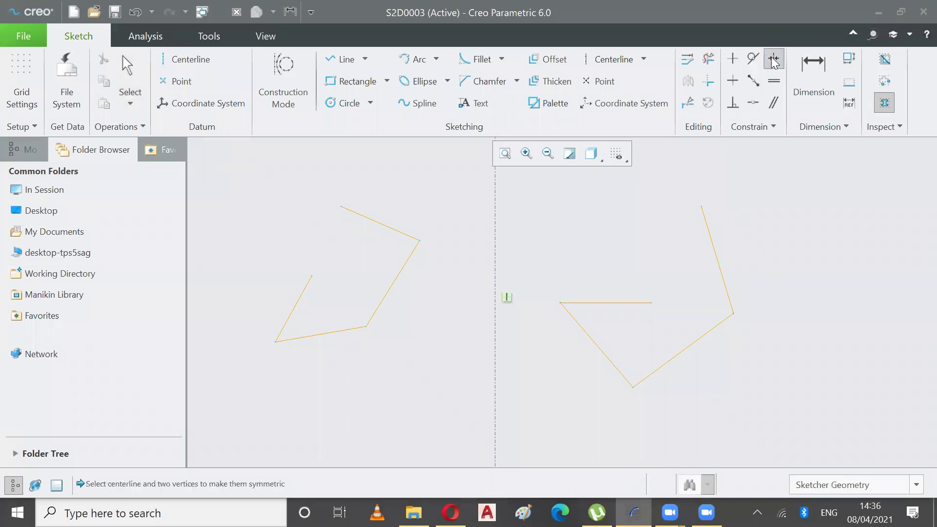
pyautogui.click(701, 207)
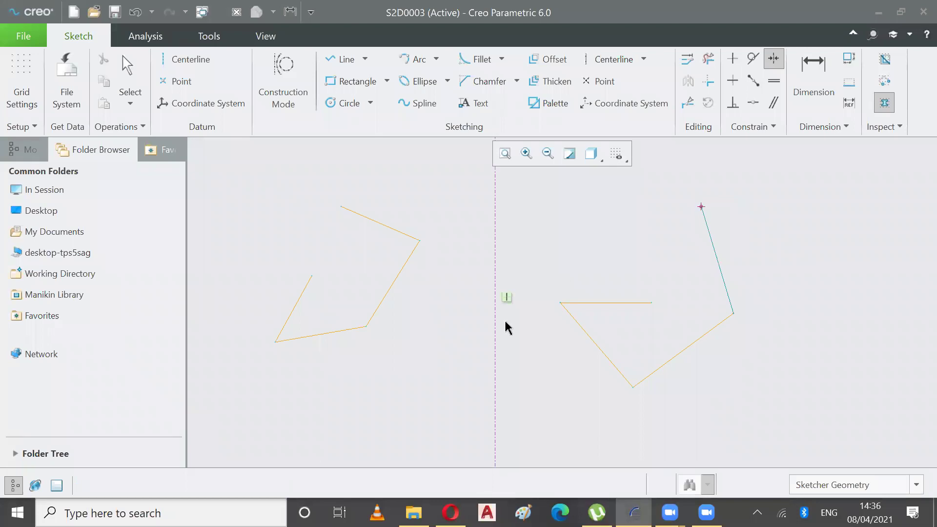
pyautogui.keyDown('ctrl'); pyautogui.click(339, 208); pyautogui.keyUp('ctrl')
pyautogui.click(495, 227)
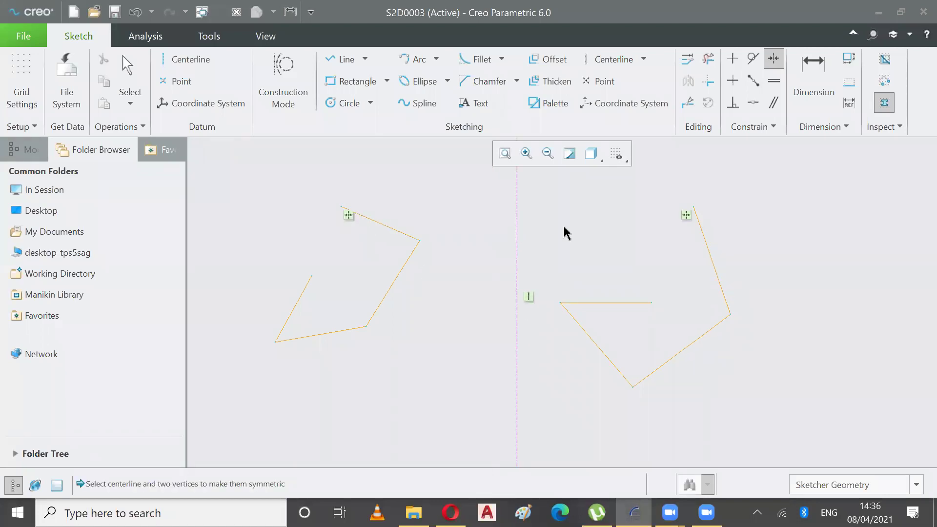
pyautogui.moveTo(379, 226); pyautogui.dragTo(368, 219)
pyautogui.scroll(3, 367, 215)
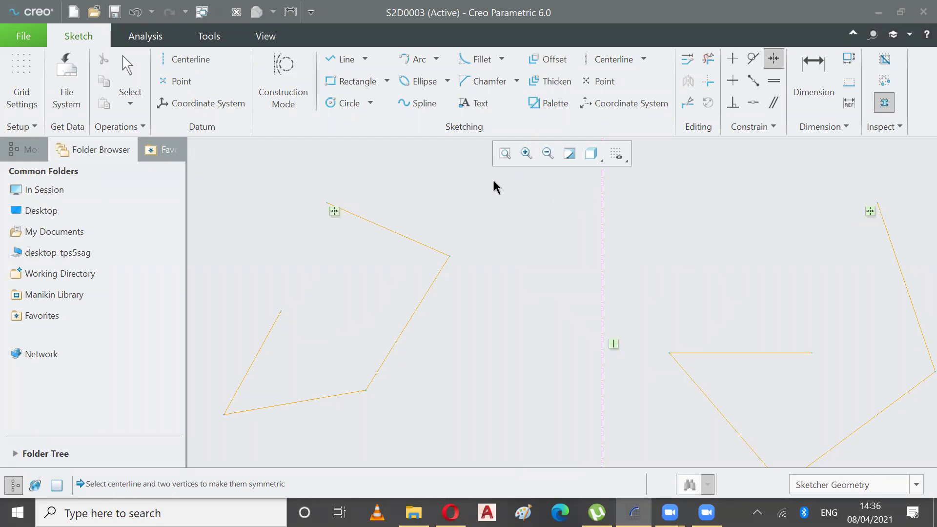
pyautogui.click(505, 154)
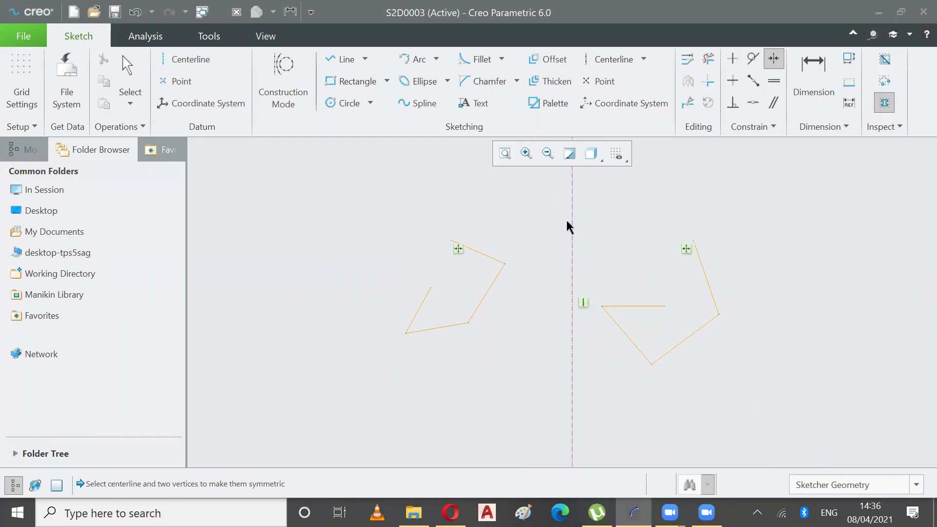
pyautogui.click(128, 78)
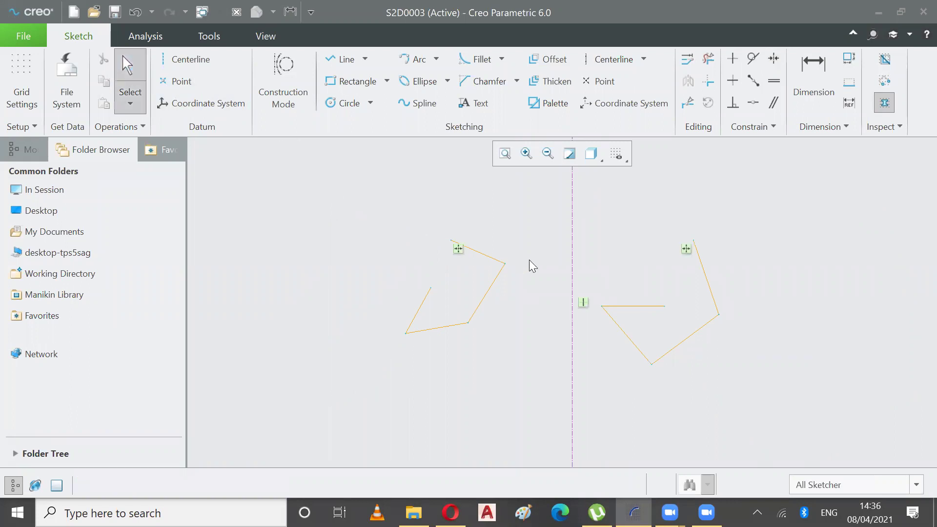
# Step: Move the chains' upper endpoints up toward the centerline and shift the second vertex of each chain to the right
pyautogui.moveTo(691, 239); pyautogui.dragTo(676, 222)
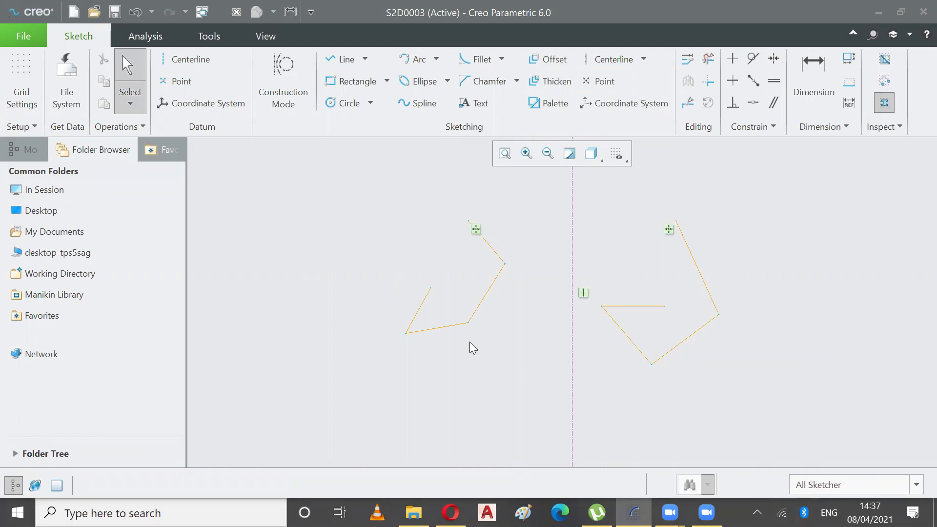
pyautogui.moveTo(506, 264); pyautogui.dragTo(525, 269)
pyautogui.moveTo(716, 299); pyautogui.dragTo(728, 273)
# Step: Make the second vertices of both chains symmetric about the vertical centerline
pyautogui.click(775, 59)
pyautogui.click(728, 274)
pyautogui.click(524, 266)
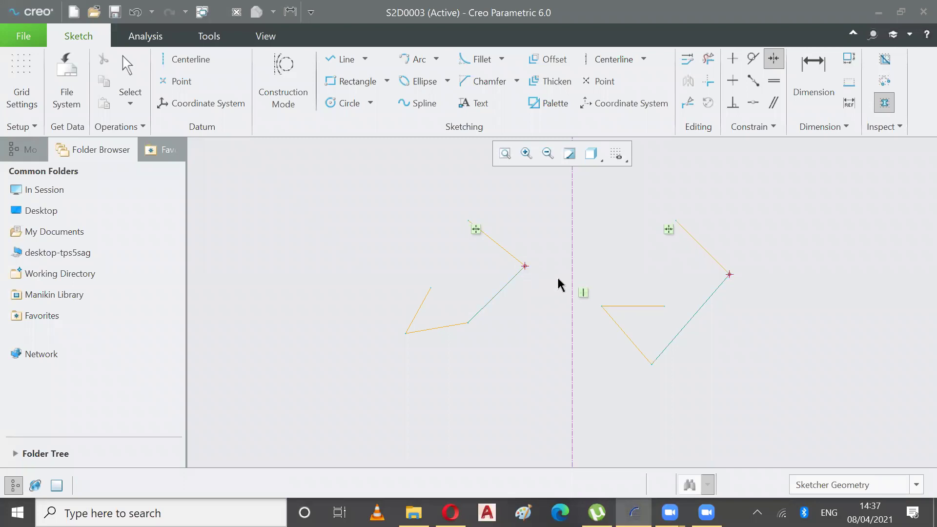
pyautogui.click(573, 250)
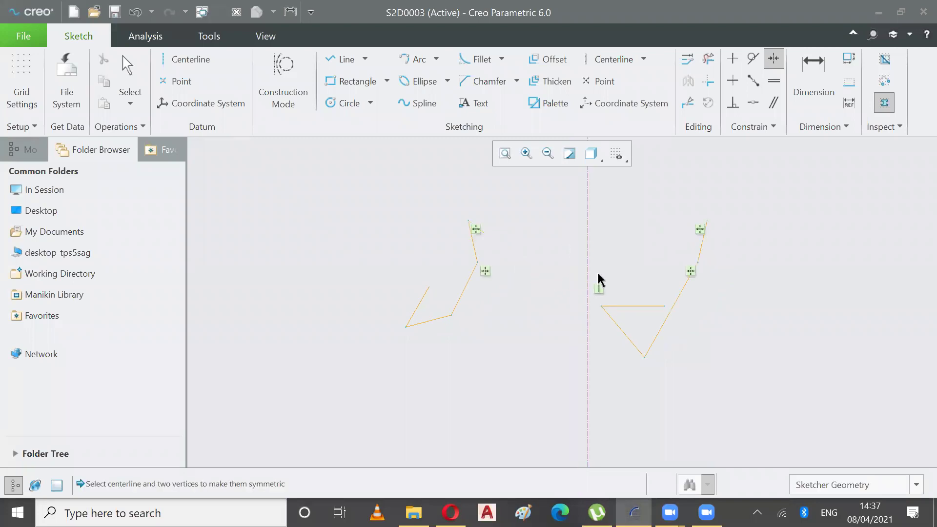
pyautogui.click(128, 71)
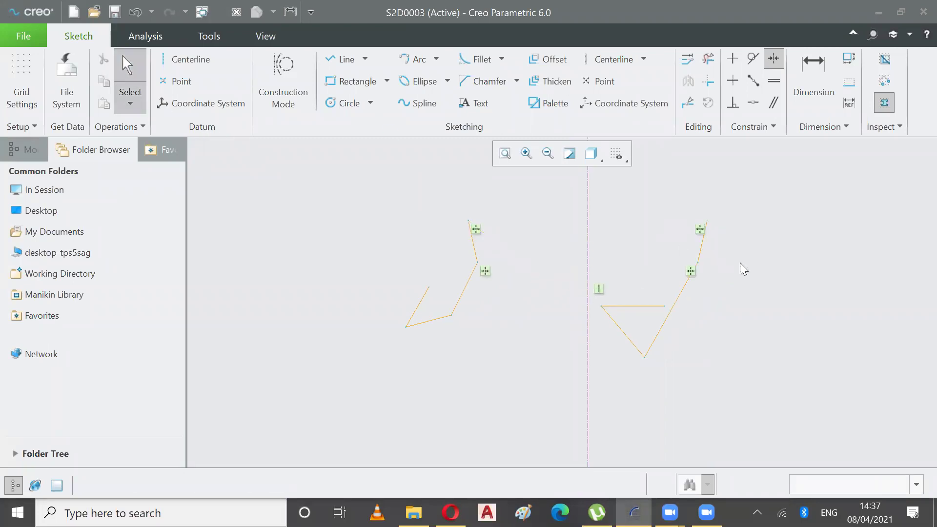
# Step: Reposition the second vertices outward and the left chain's lower end downward, and make the third vertices symmetric about the centerline
pyautogui.moveTo(704, 265); pyautogui.dragTo(782, 297)
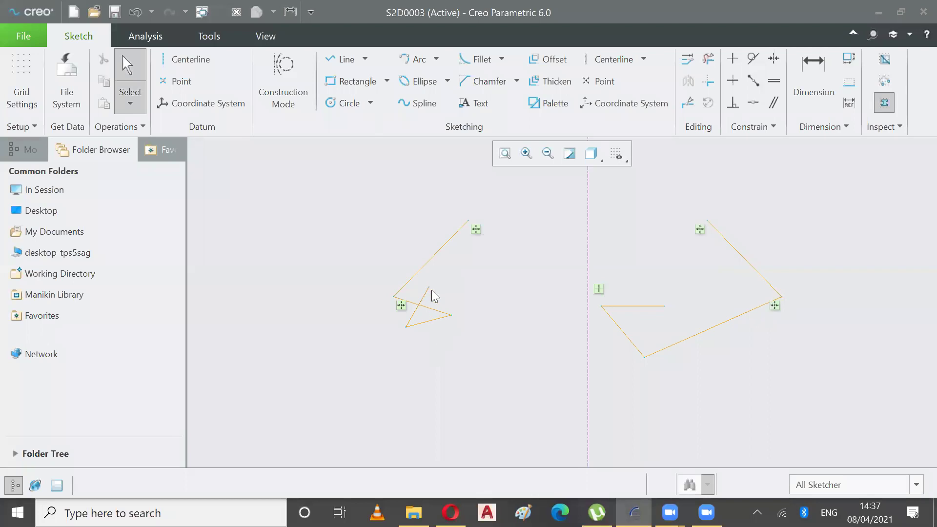
pyautogui.moveTo(430, 288)
pyautogui.mouseDown()
pyautogui.moveTo(414, 308)
pyautogui.moveTo(374, 316)
pyautogui.moveTo(410, 379)
pyautogui.mouseUp()
pyautogui.click(774, 58)
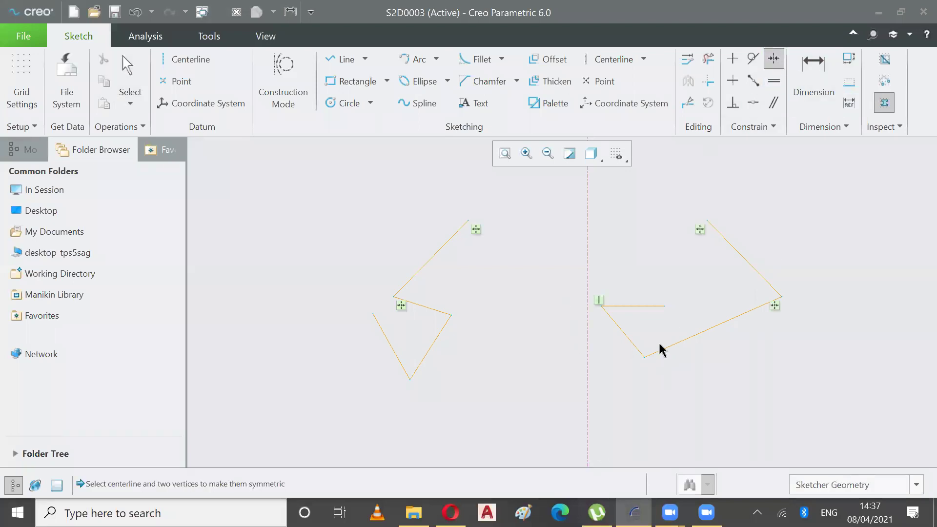
pyautogui.click(642, 358)
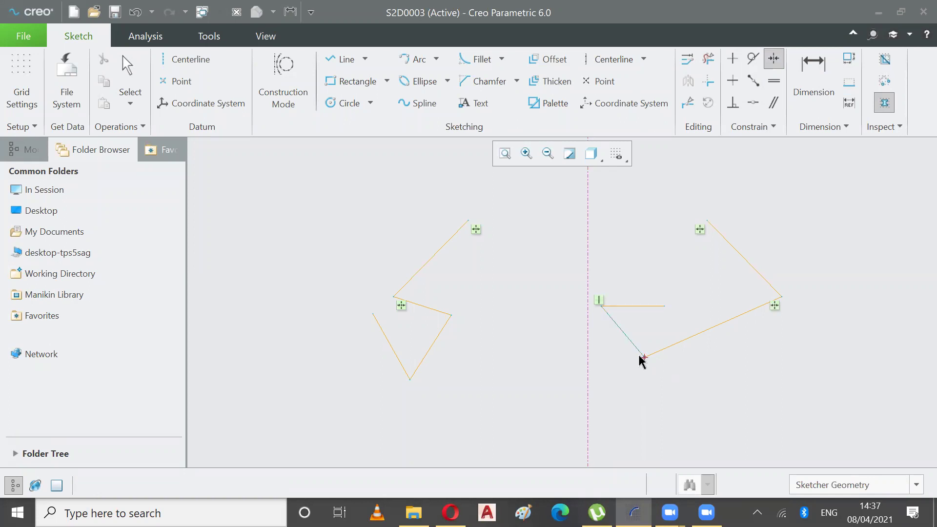
pyautogui.click(450, 315)
pyautogui.click(586, 366)
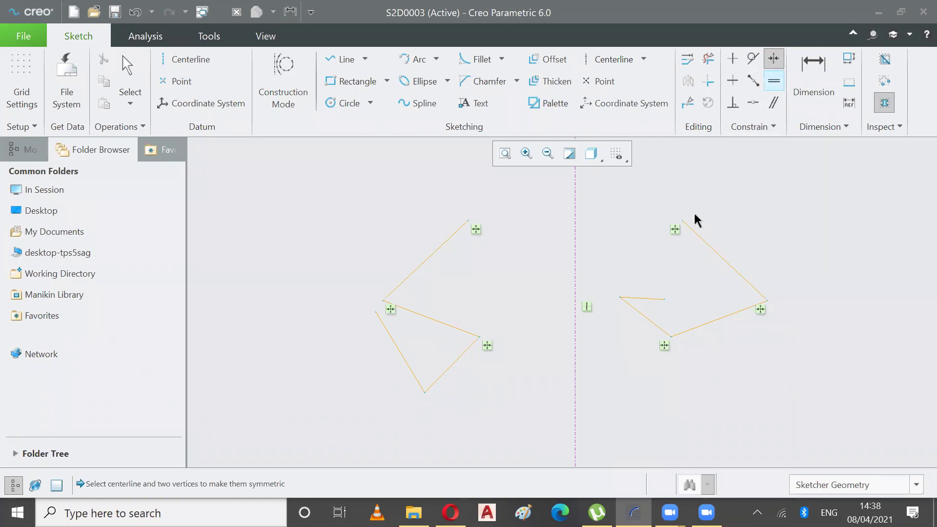
# Step: Make the fourth vertices and the remaining free endpoints of both chains symmetric about the vertical centerline
pyautogui.click(619, 297)
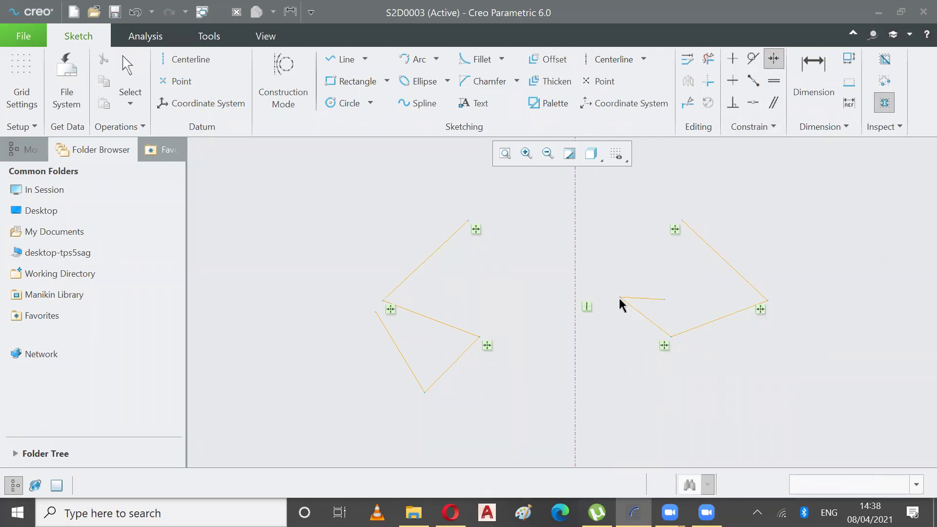
pyautogui.click(425, 393)
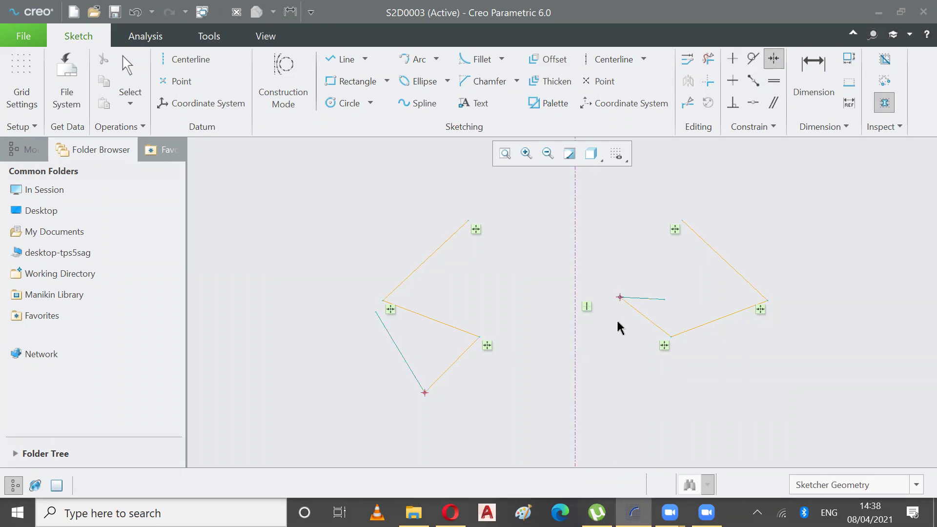
pyautogui.click(574, 277)
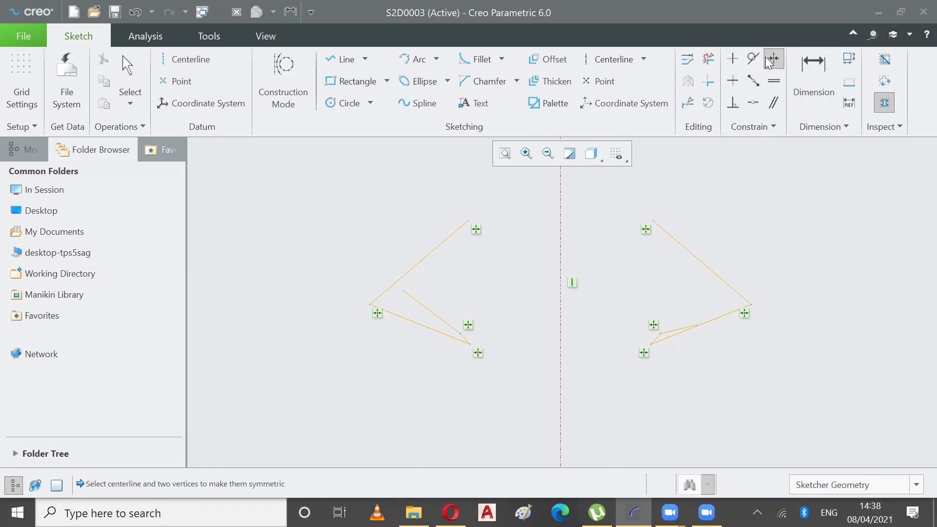
pyautogui.click(696, 325)
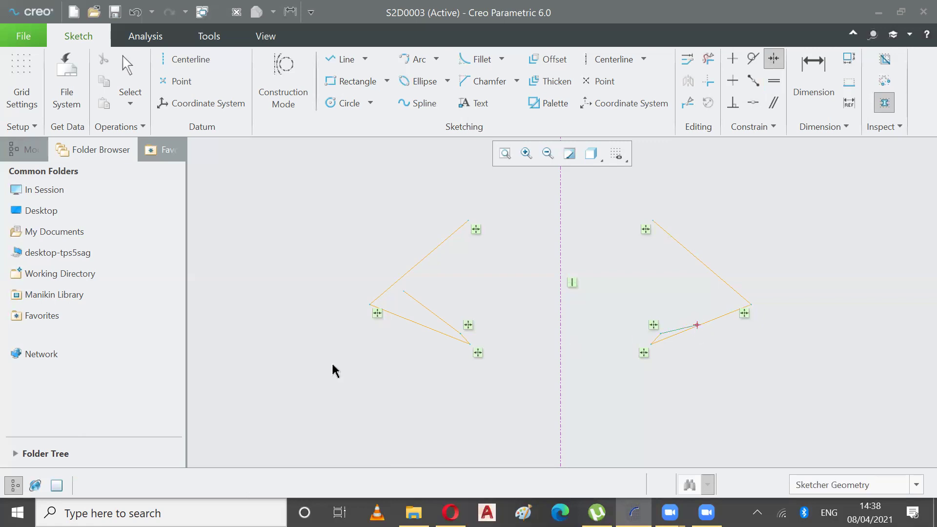
pyautogui.click(403, 291)
pyautogui.click(560, 279)
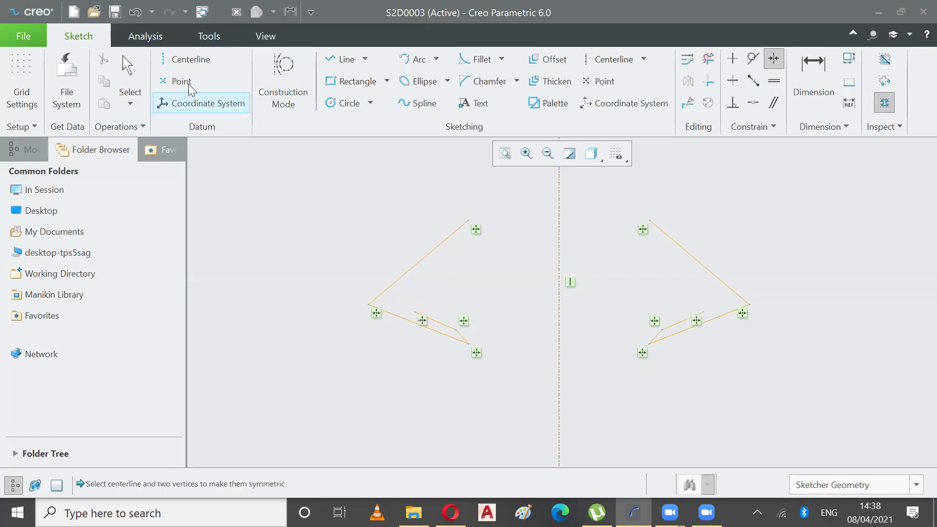
pyautogui.click(128, 88)
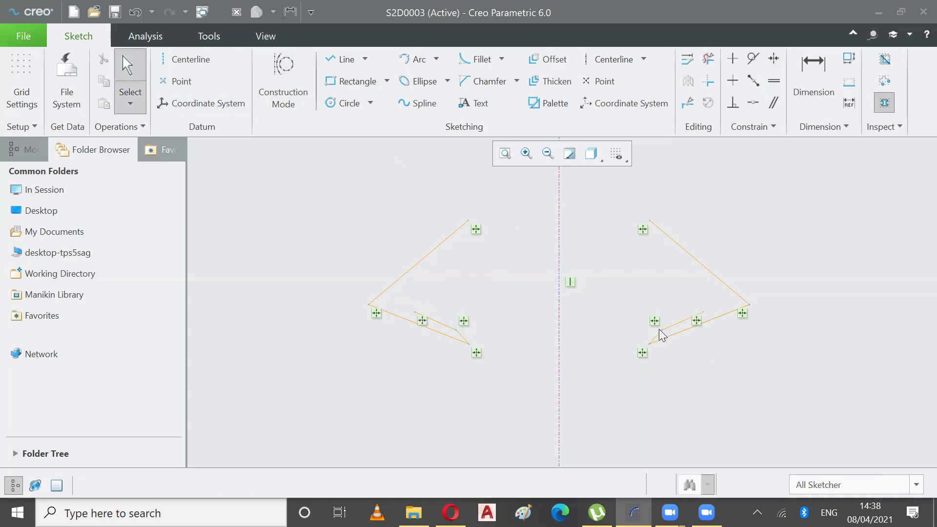
# Step: Reshape the symmetric chains by moving the inner free endpoints upward and the outer vertices and upper endpoints away from the centerline
pyautogui.moveTo(660, 330)
pyautogui.mouseDown()
pyautogui.moveTo(640, 324)
pyautogui.moveTo(670, 312)
pyautogui.moveTo(702, 316)
pyautogui.moveTo(659, 264)
pyautogui.mouseUp()
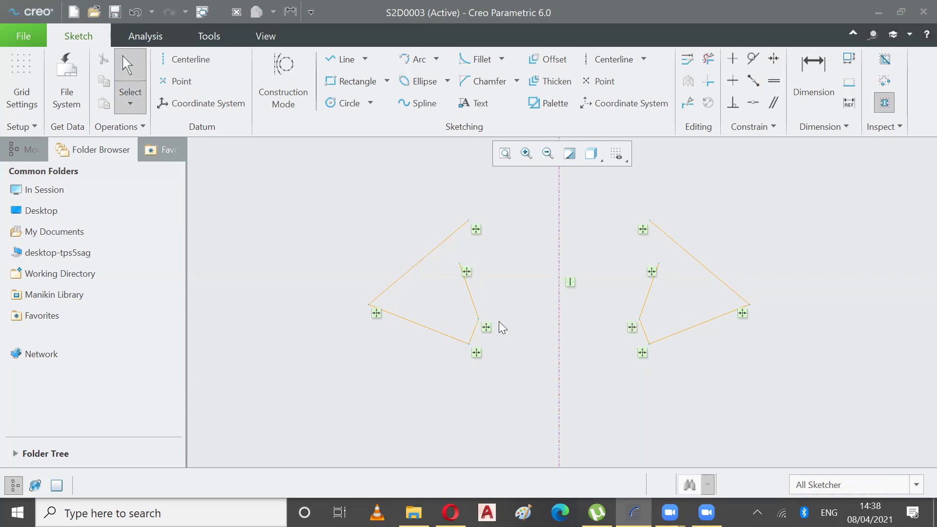
pyautogui.scroll(2, 508, 312)
pyautogui.scroll(-2, 632, 342)
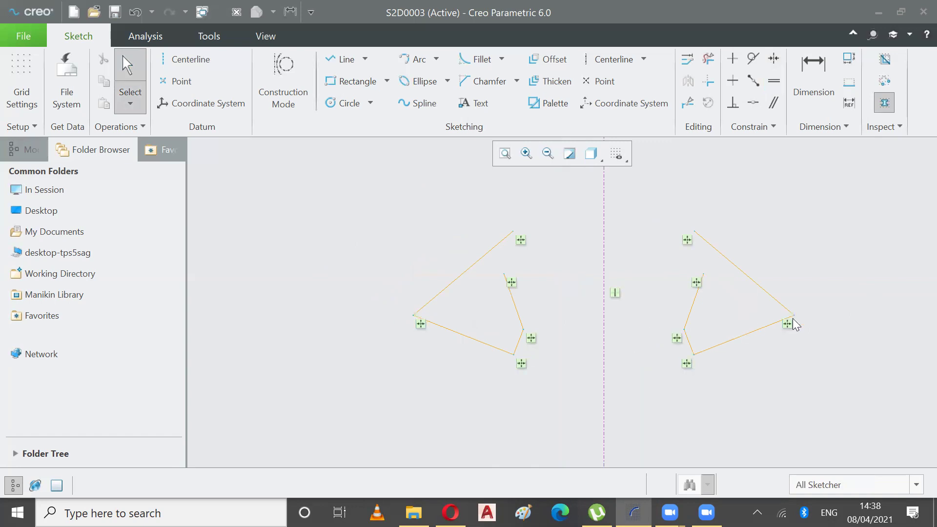
pyautogui.moveTo(786, 320)
pyautogui.mouseDown()
pyautogui.moveTo(766, 312)
pyautogui.moveTo(846, 320)
pyautogui.moveTo(836, 314)
pyautogui.mouseUp()
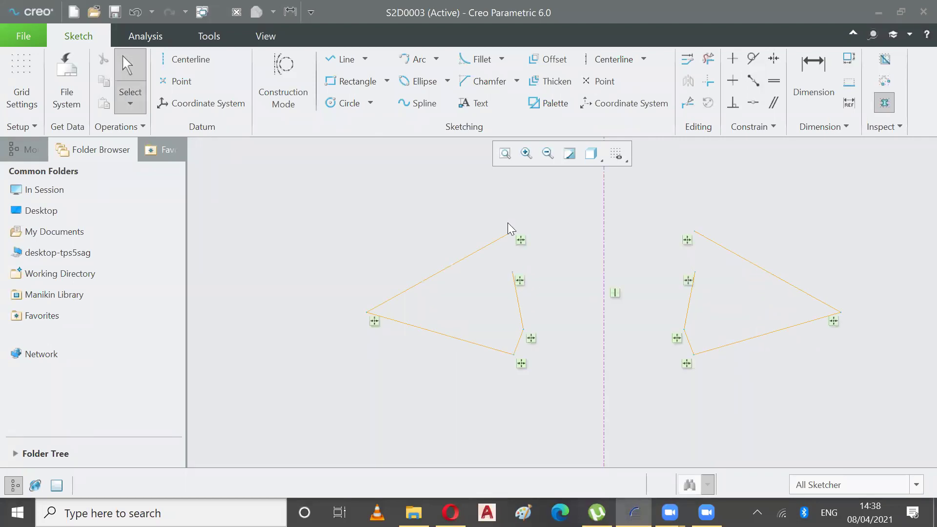
pyautogui.moveTo(510, 233)
pyautogui.mouseDown()
pyautogui.moveTo(464, 226)
pyautogui.moveTo(431, 205)
pyautogui.mouseUp()
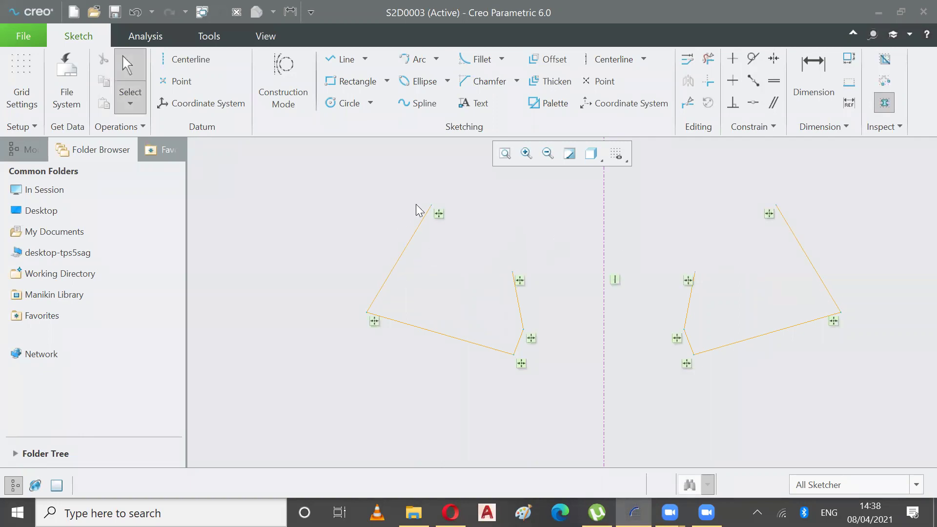
# Step: Make the left chain's two free endpoints coincident and move the inner lower vertex toward the centerline to form closed four-sided shapes
pyautogui.click(512, 272)
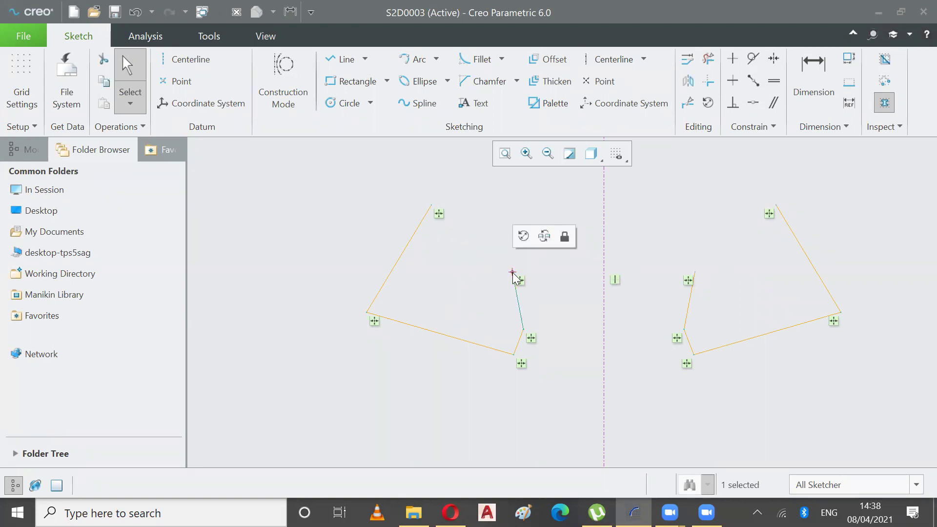
pyautogui.keyDown('ctrl'); pyautogui.click(432, 205); pyautogui.keyUp('ctrl')
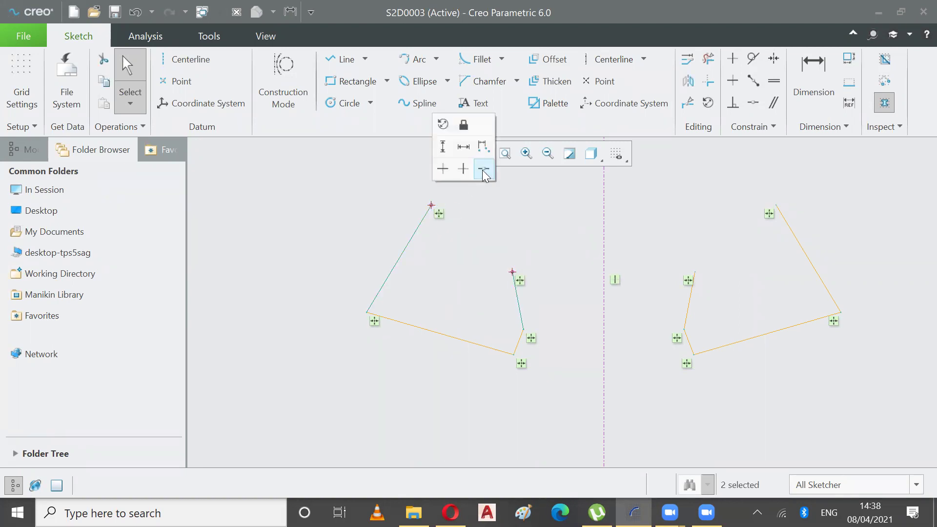
pyautogui.click(483, 170)
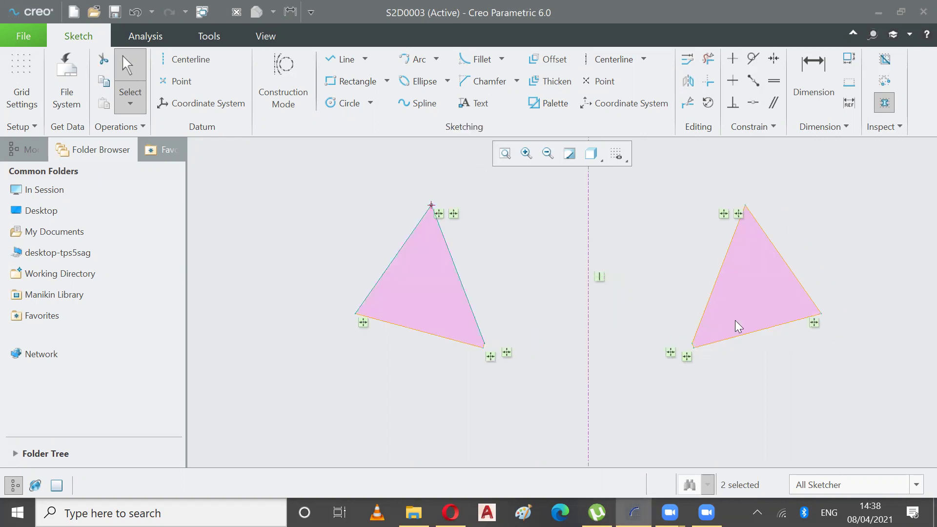
pyautogui.click(816, 260)
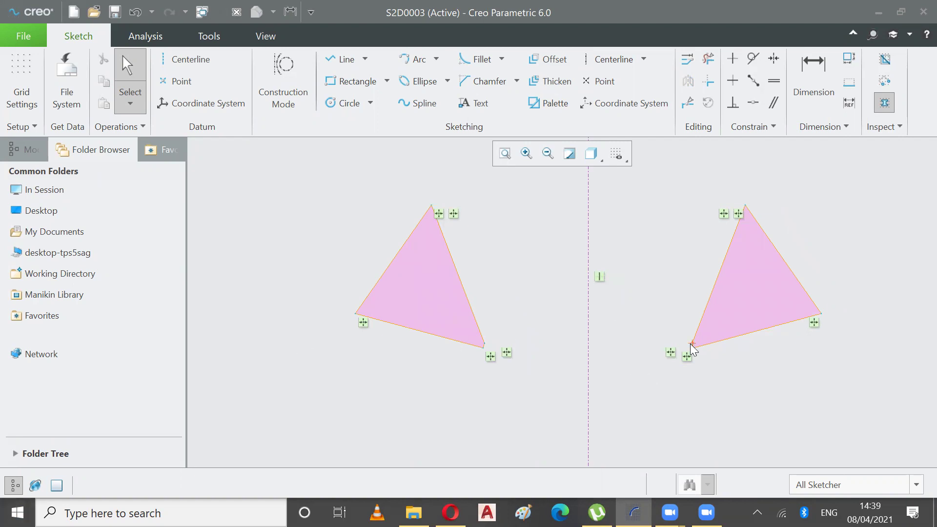
pyautogui.moveTo(688, 340); pyautogui.dragTo(657, 306)
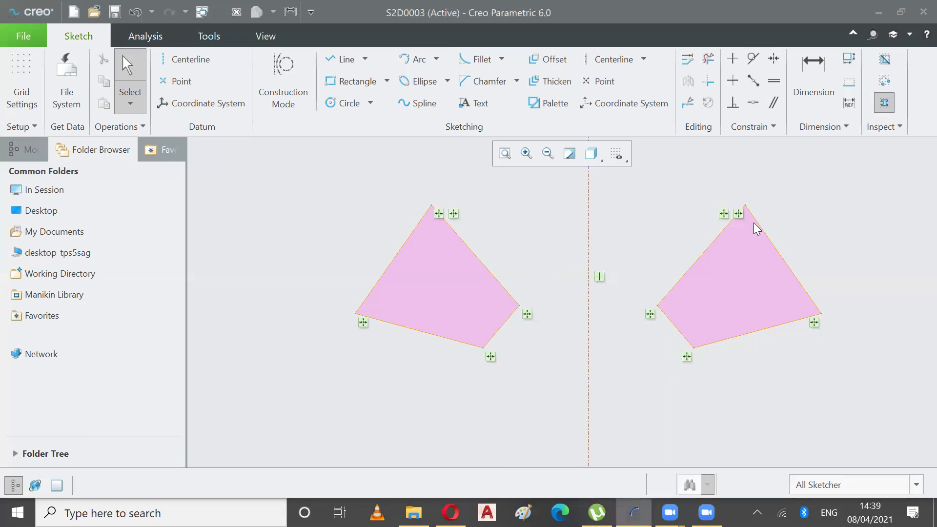
# Step: Place two sketch points above the four-sided shapes, one on each side of the vertical centerline
pyautogui.click(599, 83)
pyautogui.click(517, 213)
pyautogui.click(684, 195)
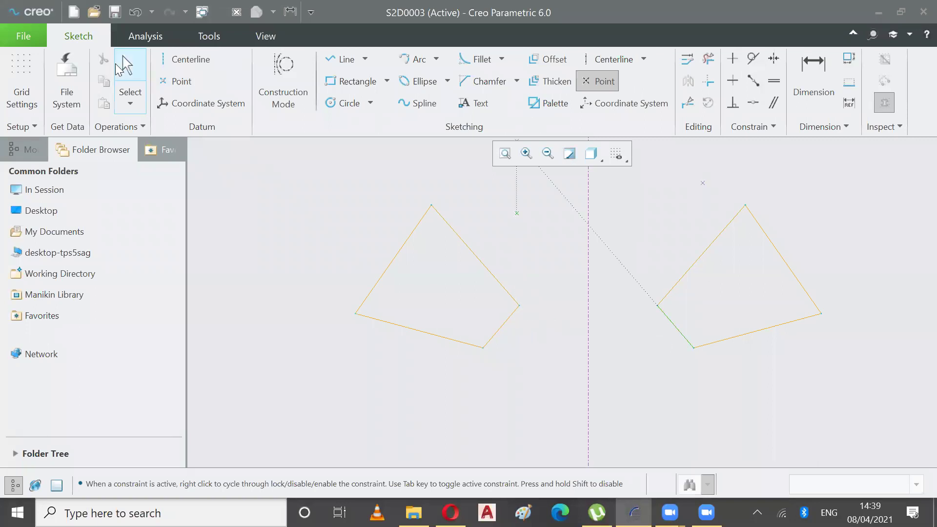
pyautogui.click(132, 65)
pyautogui.click(552, 244)
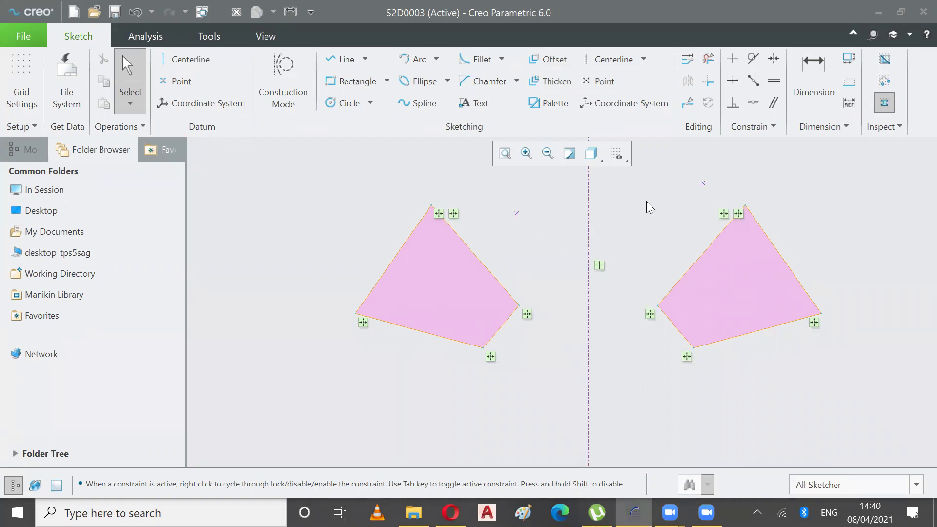
# Step: Make the two points symmetric about the vertical centerline and move the right point closer to it
pyautogui.click(703, 183)
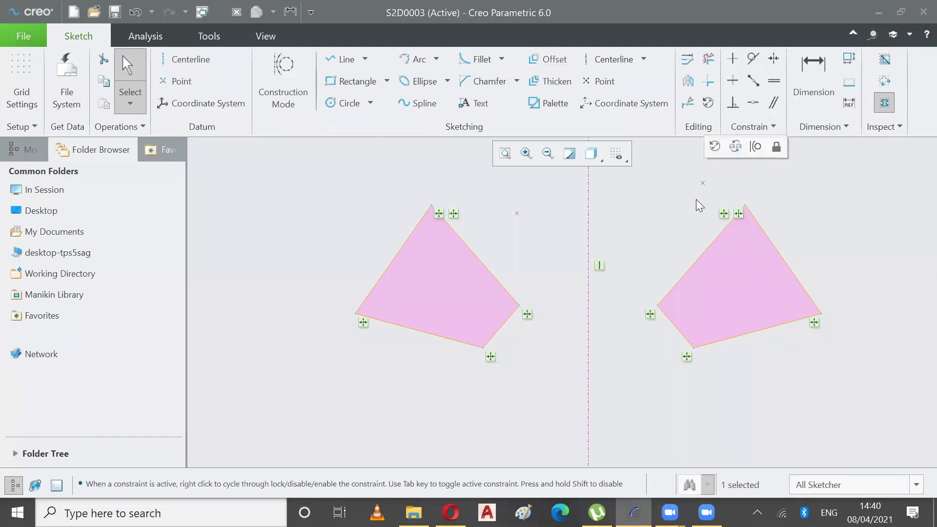
pyautogui.keyDown('ctrl'); pyautogui.click(516, 214); pyautogui.keyUp('ctrl')
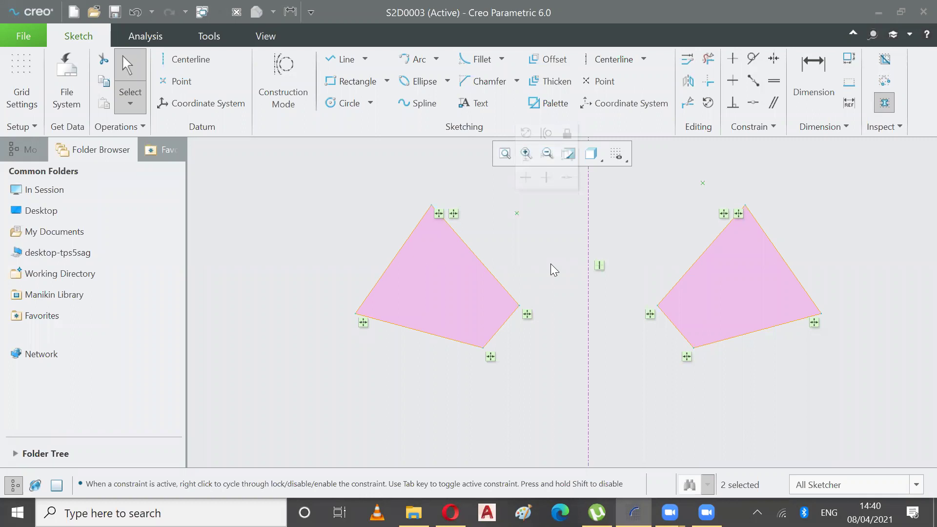
pyautogui.click(709, 181)
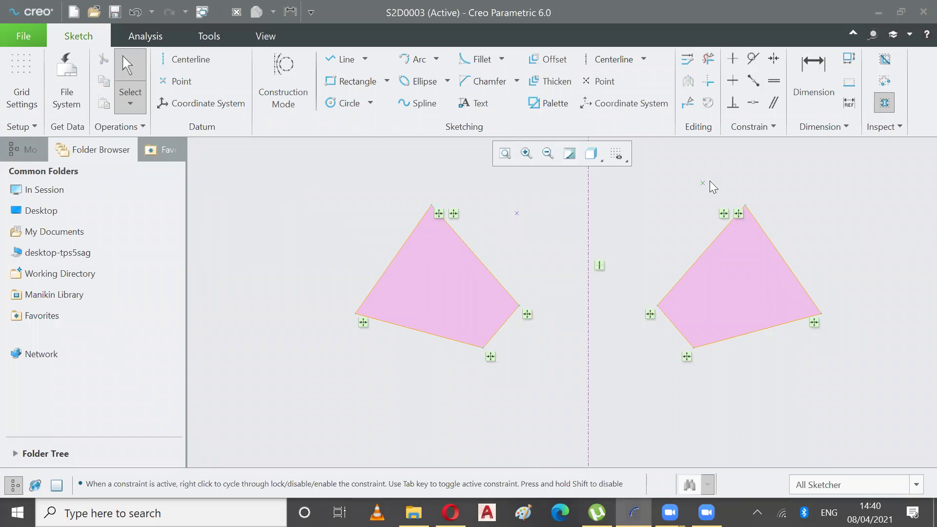
pyautogui.click(773, 61)
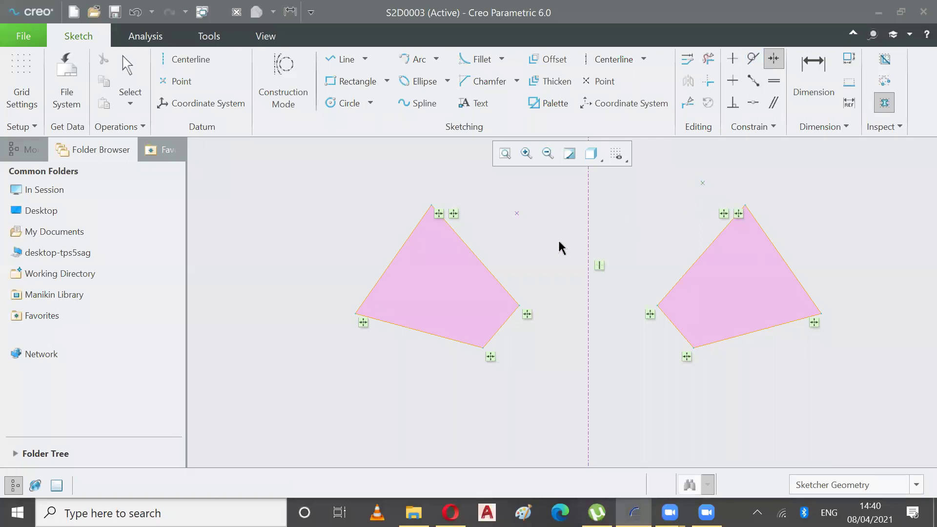
pyautogui.click(513, 212)
pyautogui.click(588, 220)
pyautogui.click(128, 78)
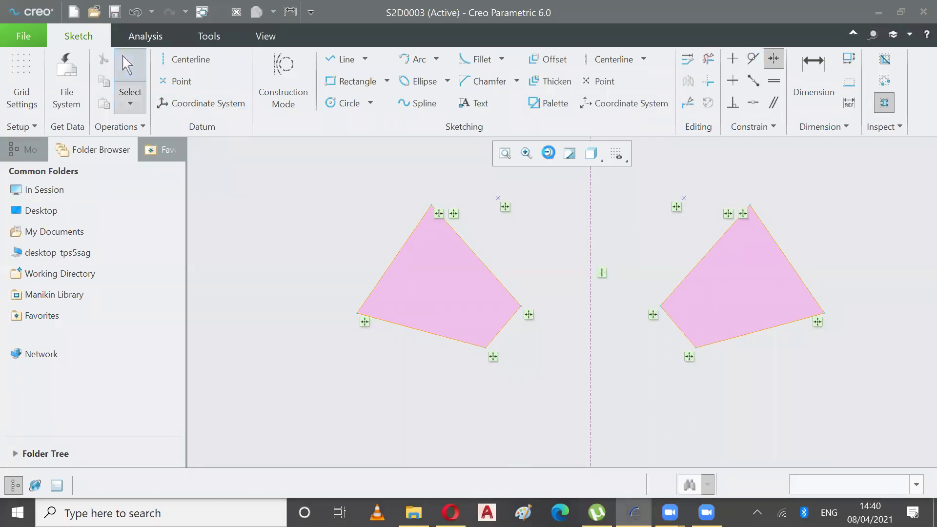
pyautogui.moveTo(684, 198)
pyautogui.mouseDown()
pyautogui.moveTo(636, 212)
pyautogui.moveTo(824, 211)
pyautogui.moveTo(854, 222)
pyautogui.moveTo(843, 205)
pyautogui.moveTo(840, 303)
pyautogui.moveTo(885, 295)
pyautogui.moveTo(840, 211)
pyautogui.moveTo(801, 201)
pyautogui.moveTo(661, 217)
pyautogui.moveTo(679, 205)
pyautogui.moveTo(645, 203)
pyautogui.mouseUp()
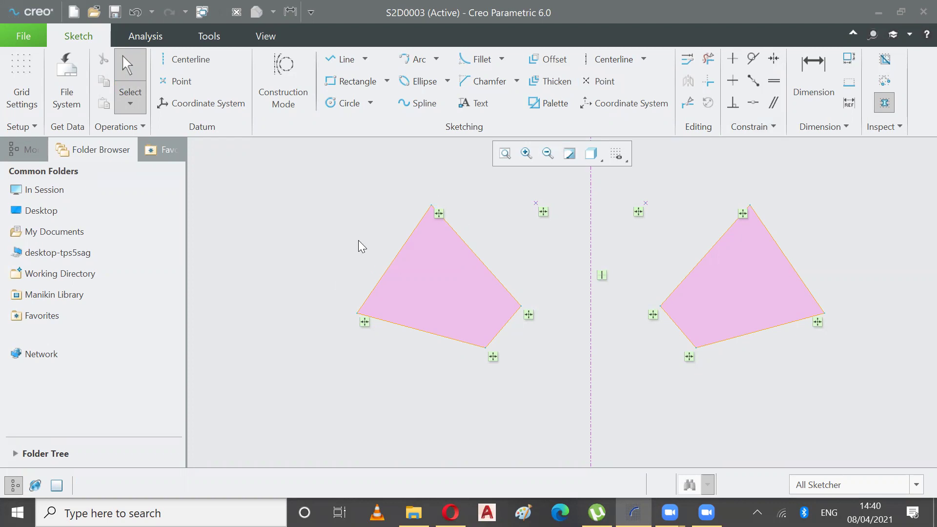
# Step: Select all sketch geometry and delete it
pyautogui.click(131, 108)
pyautogui.click(147, 163)
pyautogui.press('Delete')
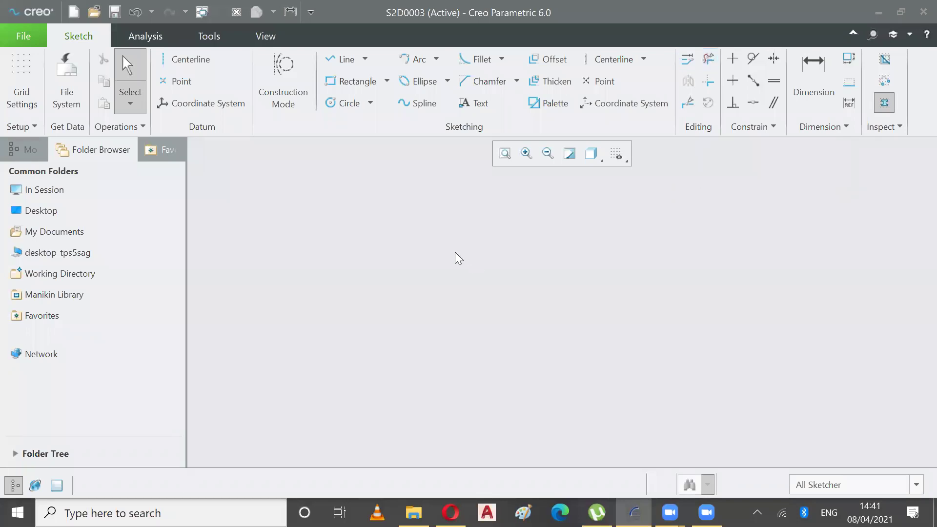
# Step: Sketch a connected chain of six straight lines that cross one another several times
pyautogui.click(330, 58)
pyautogui.click(422, 202)
pyautogui.click(304, 286)
pyautogui.click(511, 365)
pyautogui.middleClick(511, 365)
pyautogui.click(317, 177)
pyautogui.click(695, 275)
pyautogui.click(390, 355)
pyautogui.click(710, 195)
pyautogui.click(128, 78)
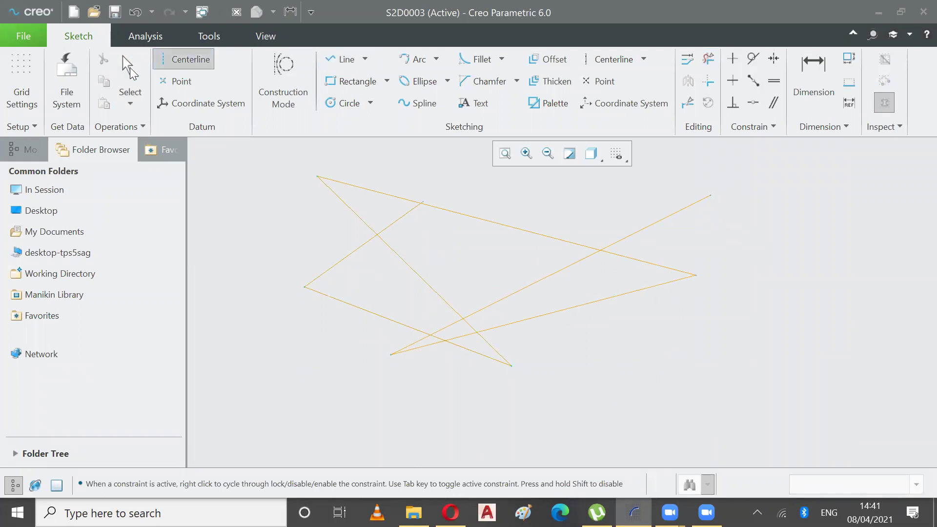
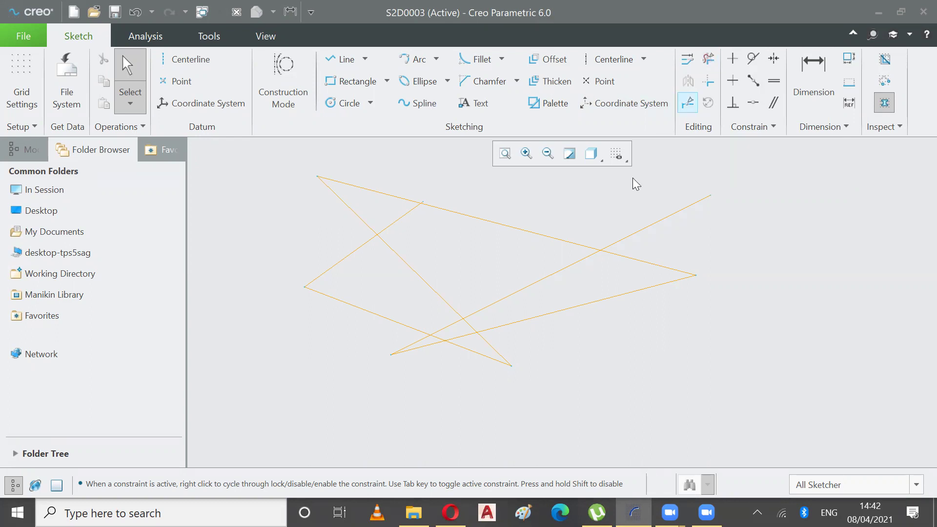
# Step: Trim the upper-right overhang, the long lower-right segment and the tail at the lowest vertex using Delete Segment
pyautogui.click(708, 60)
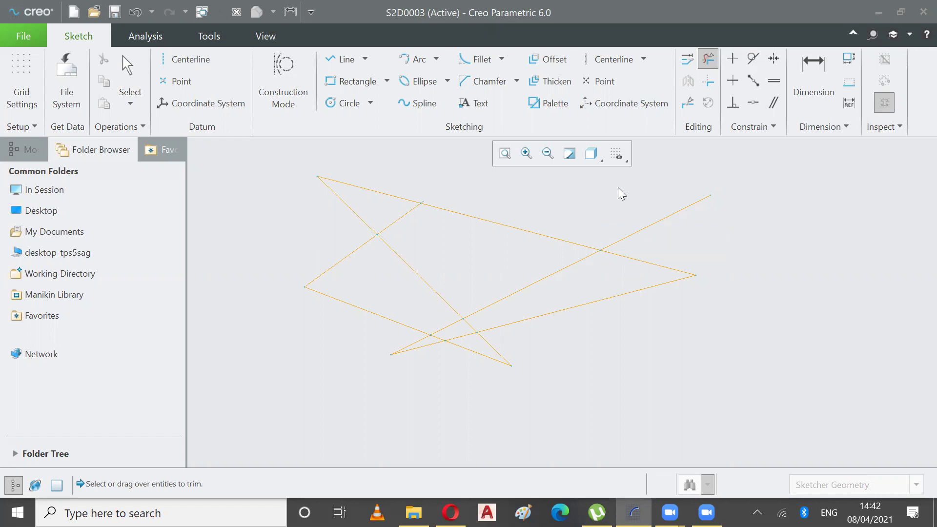
pyautogui.click(658, 222)
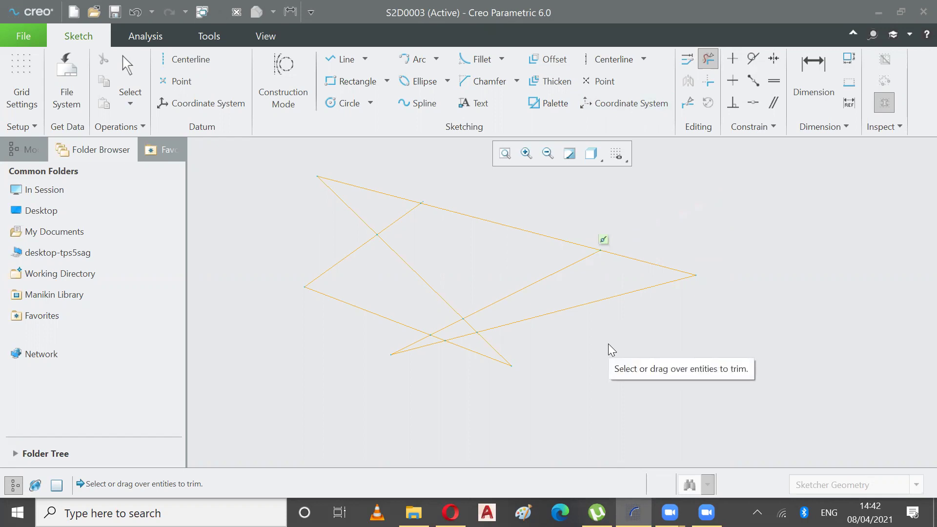
pyautogui.click(613, 296)
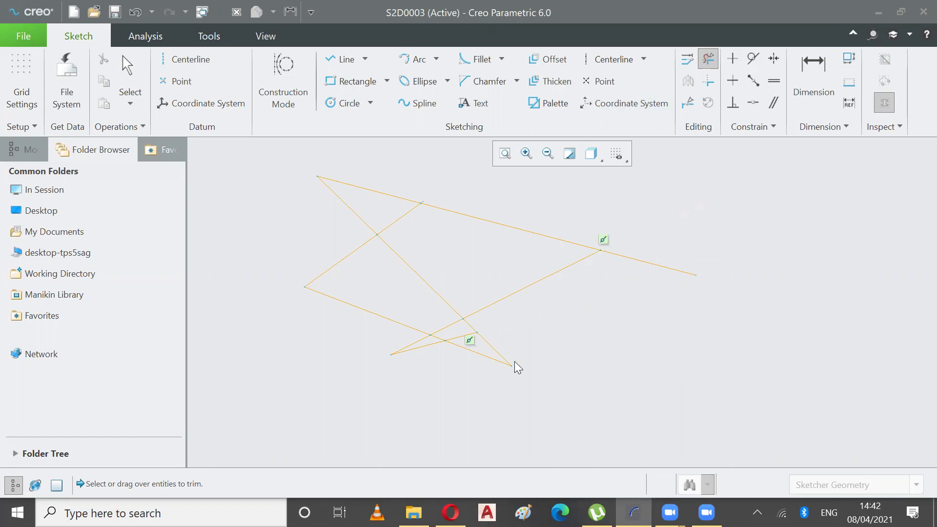
pyautogui.click(490, 356)
# Step: Trim away all the remaining segments of the crossing line chain
pyautogui.moveTo(296, 233); pyautogui.dragTo(291, 238)
pyautogui.moveTo(548, 225)
pyautogui.mouseDown()
pyautogui.moveTo(473, 246)
pyautogui.moveTo(349, 252)
pyautogui.moveTo(295, 236)
pyautogui.mouseUp()
pyautogui.moveTo(376, 187)
pyautogui.mouseDown()
pyautogui.moveTo(492, 329)
pyautogui.moveTo(537, 348)
pyautogui.moveTo(600, 331)
pyautogui.moveTo(679, 241)
pyautogui.mouseUp()
pyautogui.moveTo(480, 359); pyautogui.dragTo(431, 338)
pyautogui.moveTo(488, 318); pyautogui.dragTo(481, 330)
pyautogui.scroll(-1, 406, 361)
pyautogui.moveTo(402, 319); pyautogui.dragTo(415, 371)
# Step: Sketch a single diagonal line sloping down to the right
pyautogui.click(333, 59)
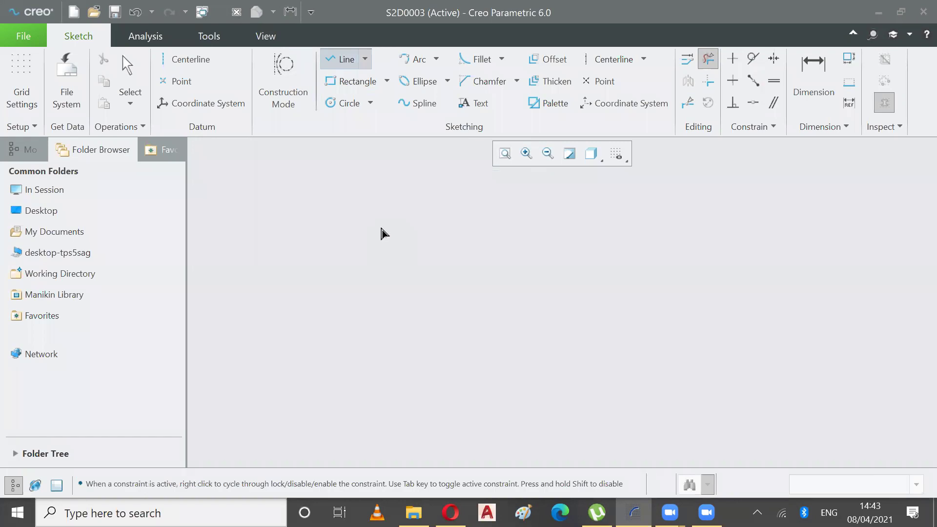
pyautogui.click(373, 210)
pyautogui.click(466, 349)
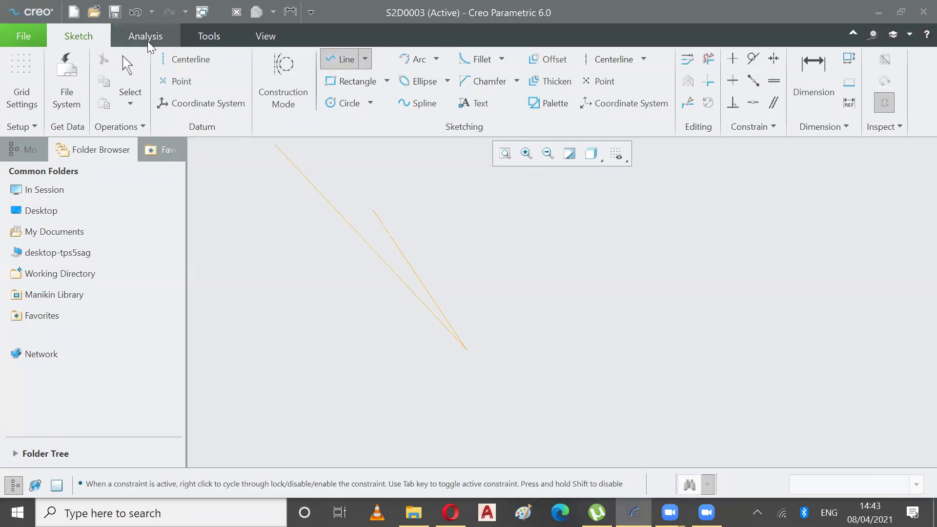
pyautogui.click(128, 68)
pyautogui.scroll(1, 447, 224)
pyautogui.click(390, 348)
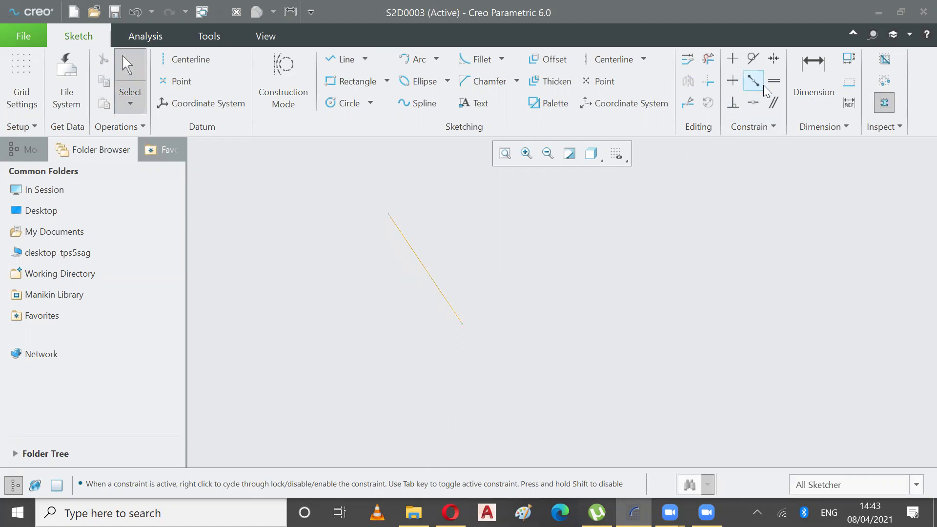
# Step: Divide the diagonal line near its upper end and move the division point up and to the left
pyautogui.click(688, 104)
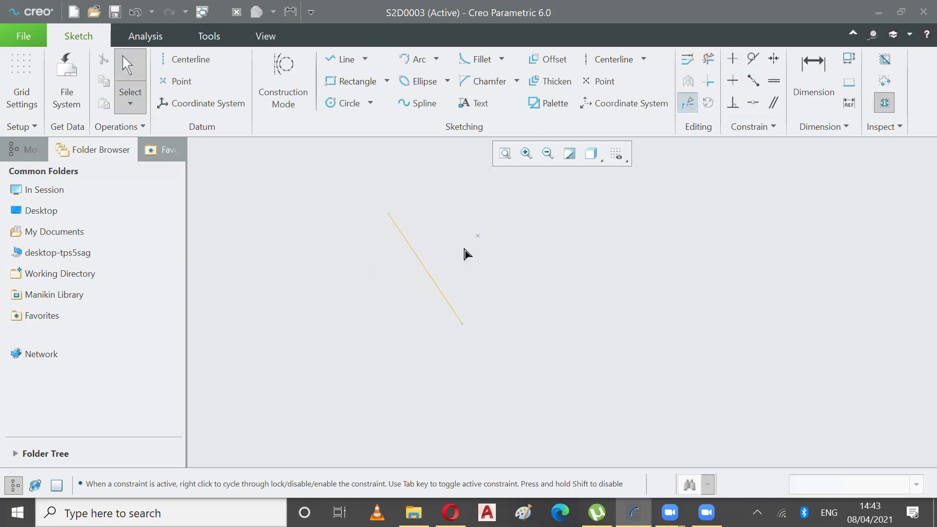
pyautogui.click(425, 269)
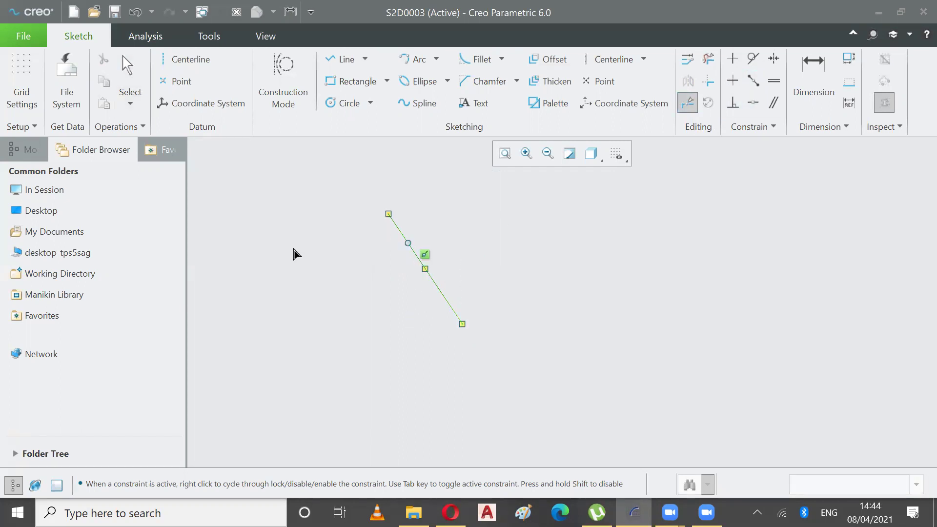
pyautogui.click(413, 242)
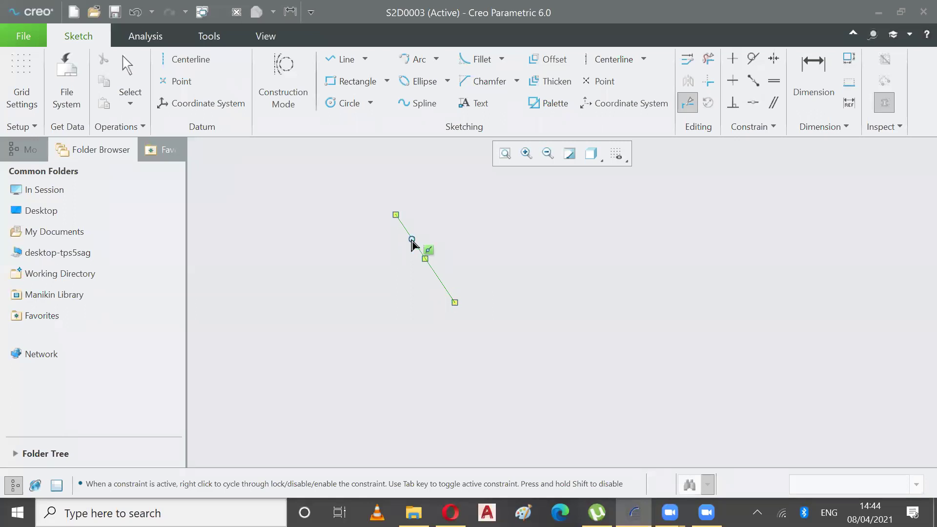
pyautogui.click(411, 242)
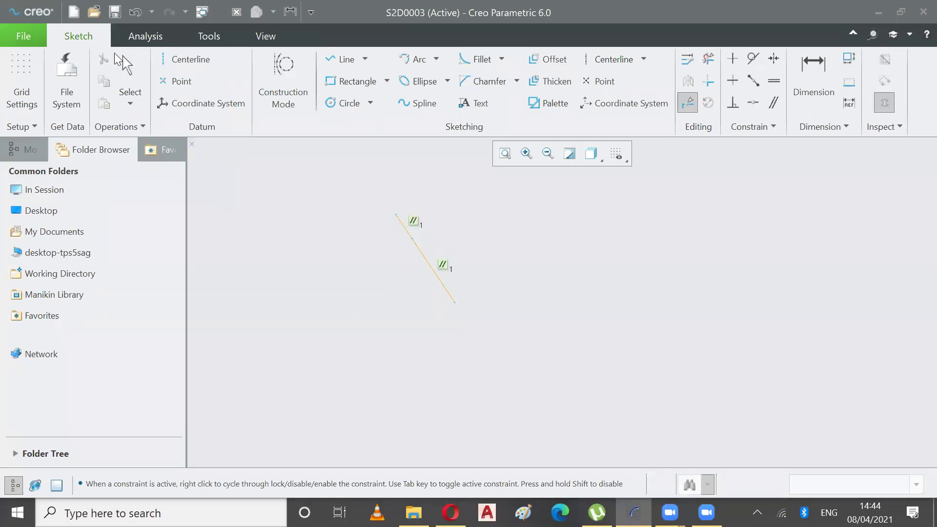
pyautogui.click(118, 60)
pyautogui.scroll(2, 420, 259)
pyautogui.scroll(-2, 419, 253)
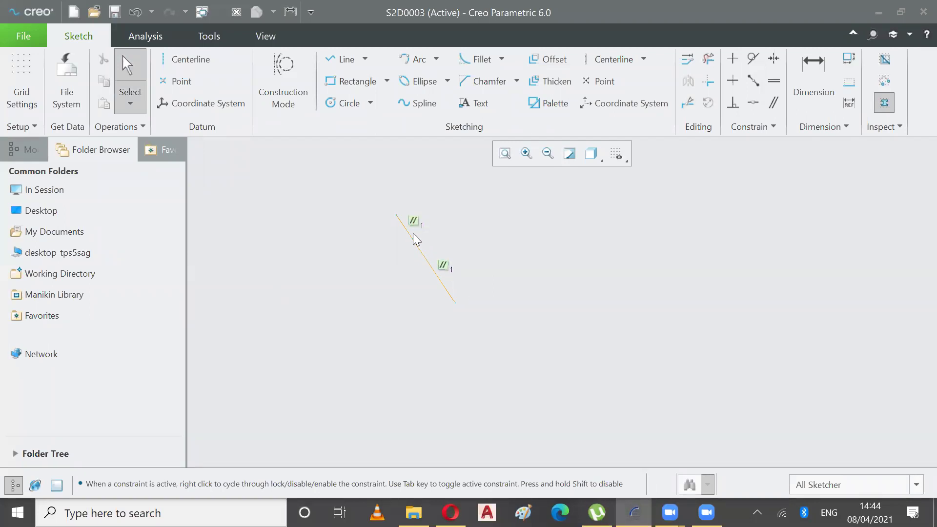
pyautogui.moveTo(412, 243)
pyautogui.mouseDown()
pyautogui.moveTo(414, 284)
pyautogui.moveTo(456, 300)
pyautogui.moveTo(485, 337)
pyautogui.moveTo(450, 243)
pyautogui.moveTo(387, 210)
pyautogui.moveTo(349, 208)
pyautogui.moveTo(374, 239)
pyautogui.moveTo(343, 197)
pyautogui.moveTo(355, 212)
pyautogui.mouseUp()
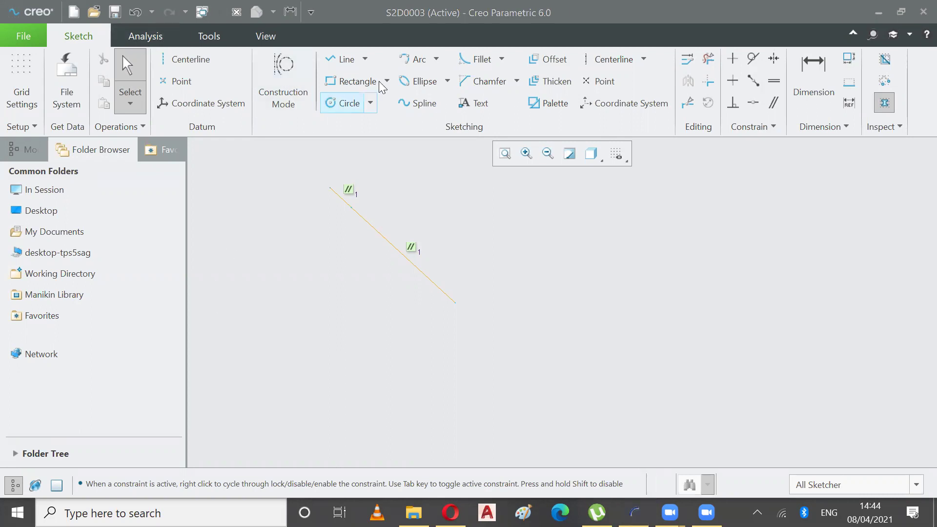
# Step: Sketch an upward-bulging arc to the right of the divided line
pyautogui.click(418, 60)
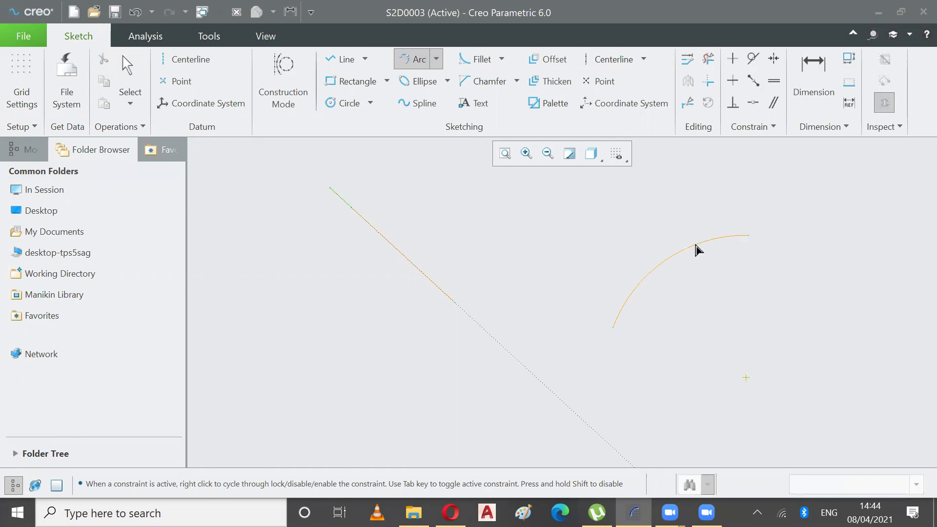
pyautogui.click(659, 249)
pyautogui.click(128, 66)
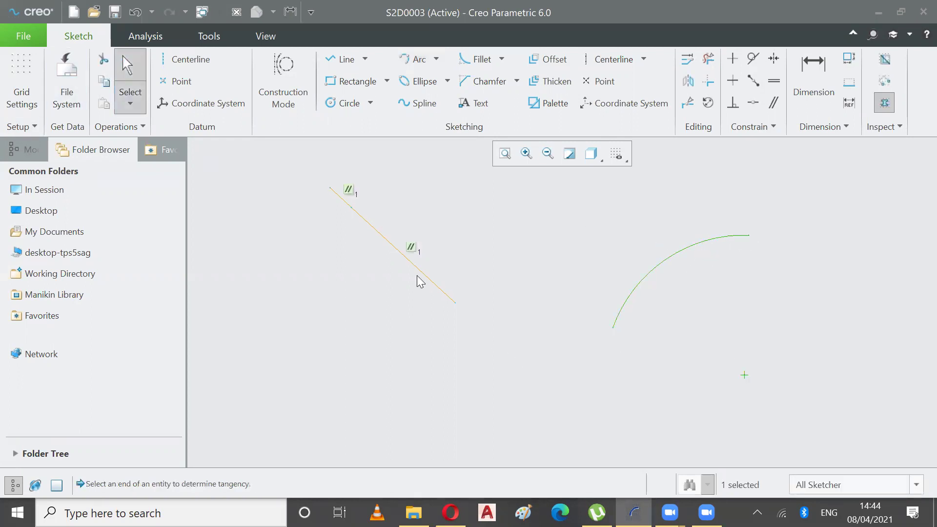
# Step: Divide the arc at two locations and delete its middle piece
pyautogui.click(686, 102)
pyautogui.click(699, 242)
pyautogui.click(641, 280)
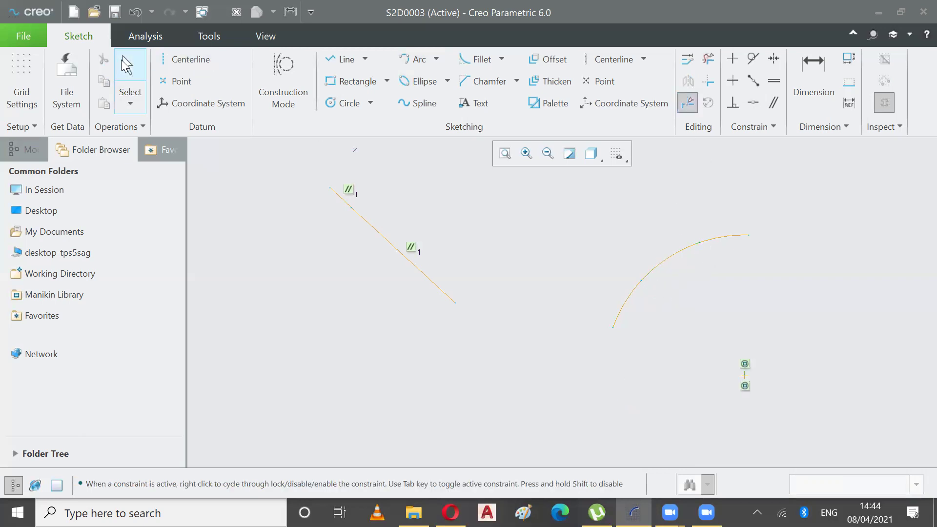
pyautogui.click(128, 68)
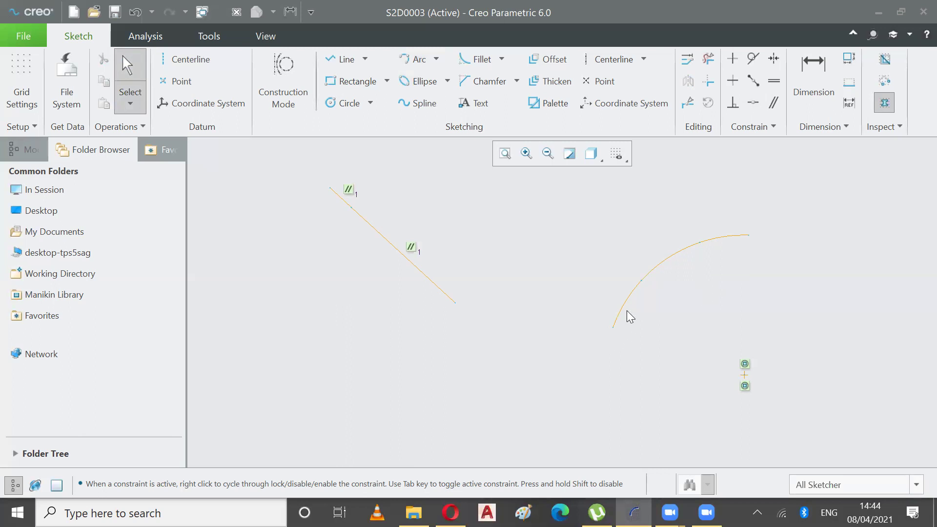
pyautogui.click(657, 267)
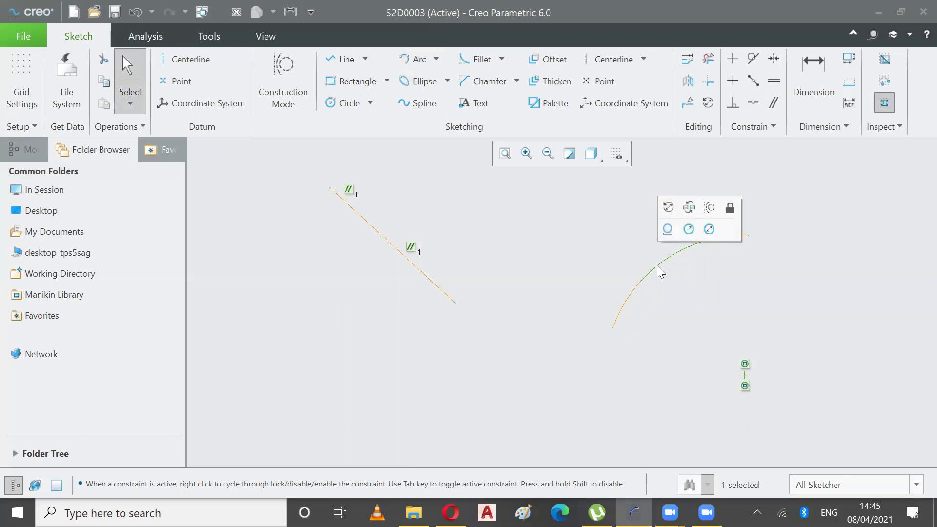
pyautogui.press('Delete')
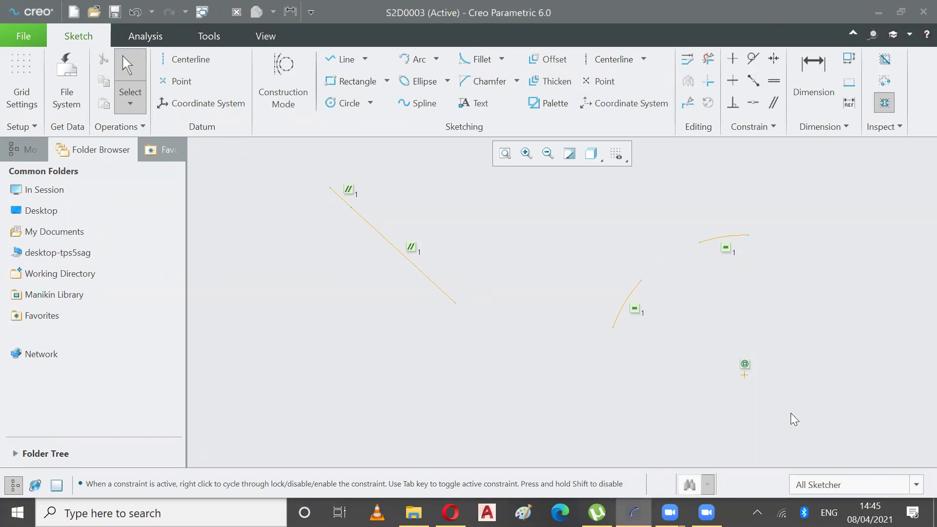
# Step: Delete the two remaining arc pieces together with their center point
pyautogui.click(618, 313)
pyautogui.moveTo(792, 396); pyautogui.dragTo(594, 204)
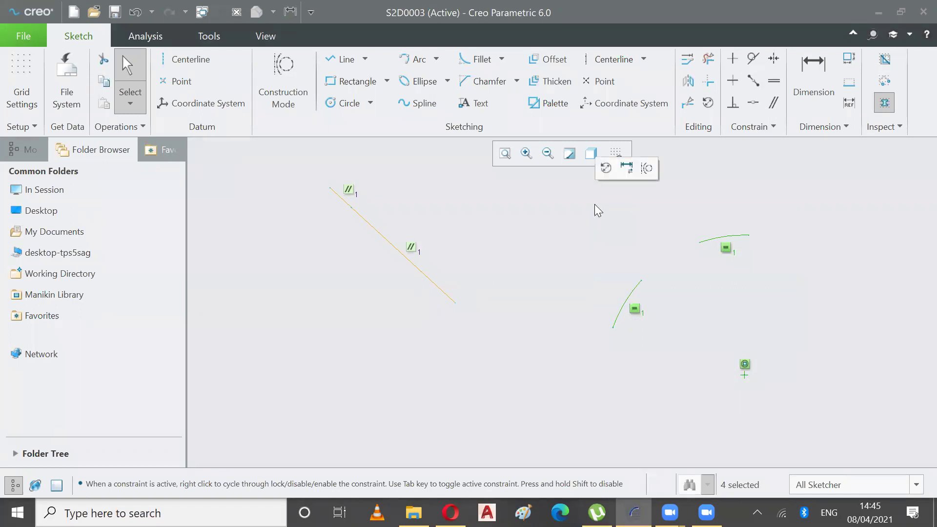
pyautogui.press('Delete')
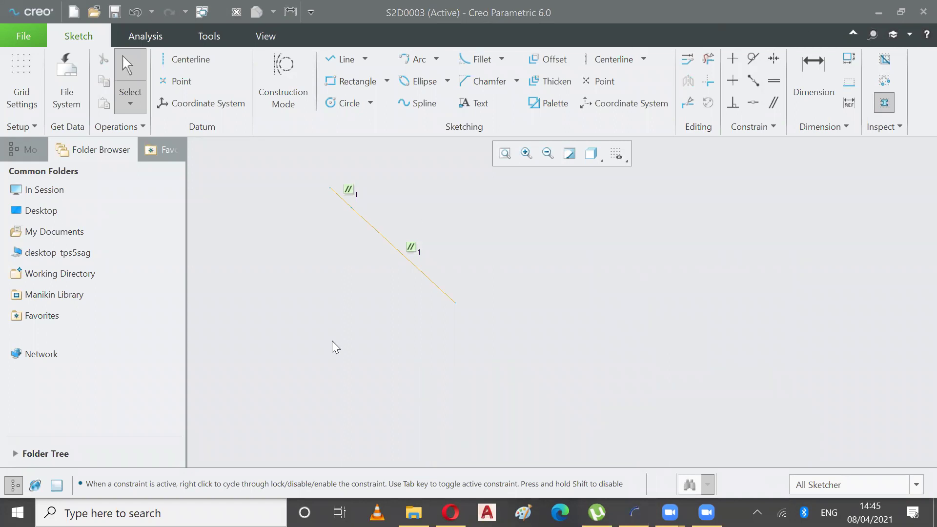
# Step: Close the divided diagonal line into a four-sided shape with three connected lines from its upper end to its lower end
pyautogui.click(341, 59)
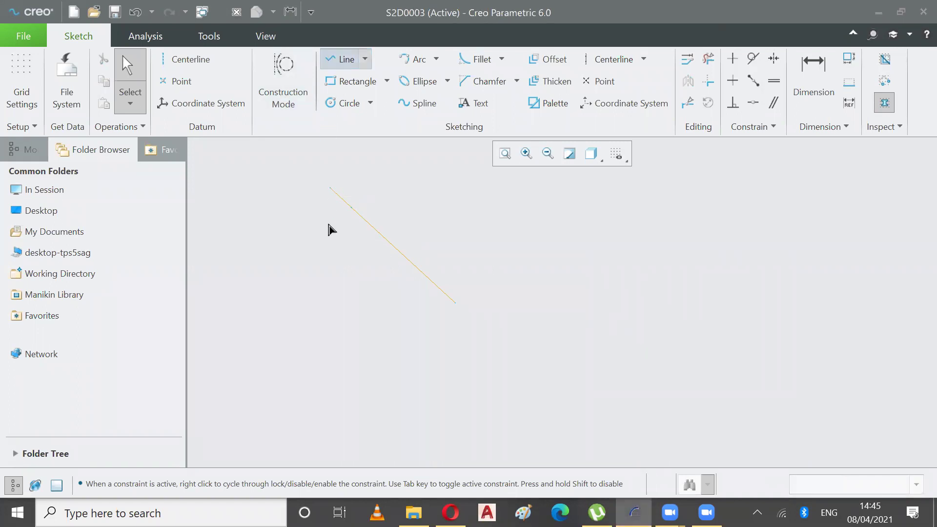
pyautogui.click(330, 188)
pyautogui.click(318, 335)
pyautogui.middleClick(368, 335)
pyautogui.click(318, 335)
pyautogui.click(390, 345)
pyautogui.click(454, 304)
pyautogui.click(139, 59)
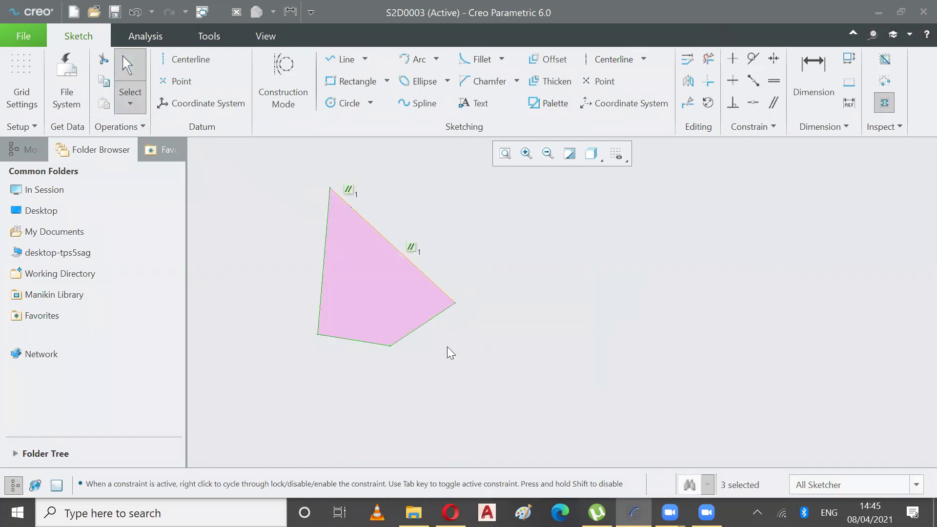
pyautogui.click(232, 280)
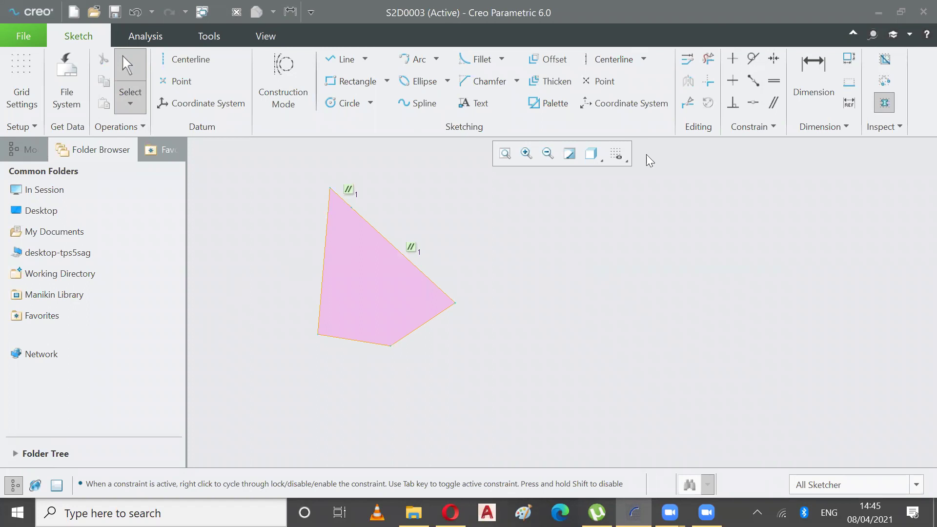
# Step: Draw a slightly slanted, nearly vertical centerline to the right of the closed shape
pyautogui.click(606, 59)
pyautogui.click(519, 280)
pyautogui.click(529, 342)
pyautogui.click(128, 73)
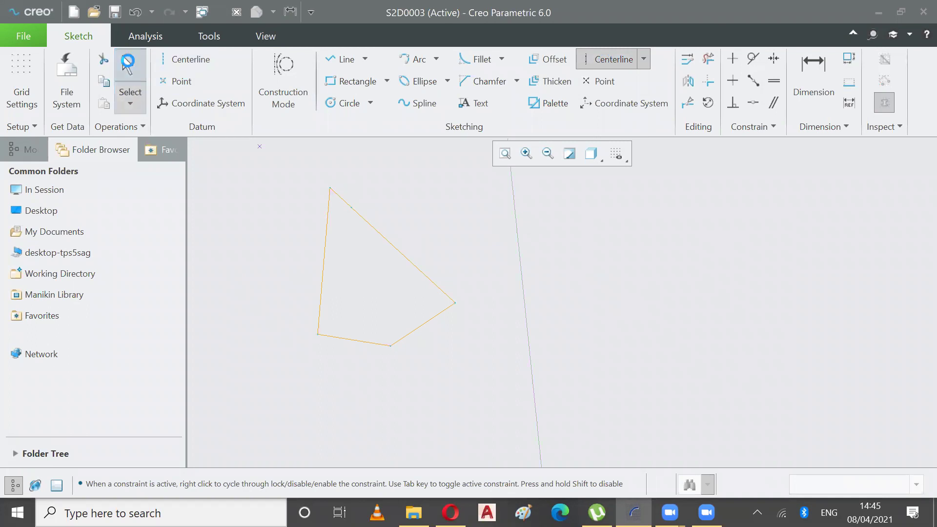
# Step: Mirror the closed four-sided shape about the slanted centerline
pyautogui.click(482, 211)
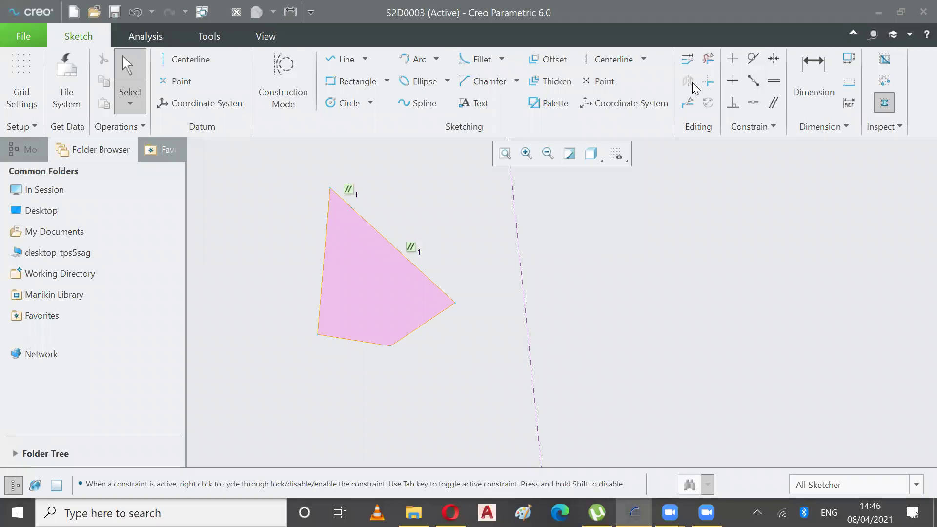
pyautogui.moveTo(488, 352); pyautogui.dragTo(483, 371)
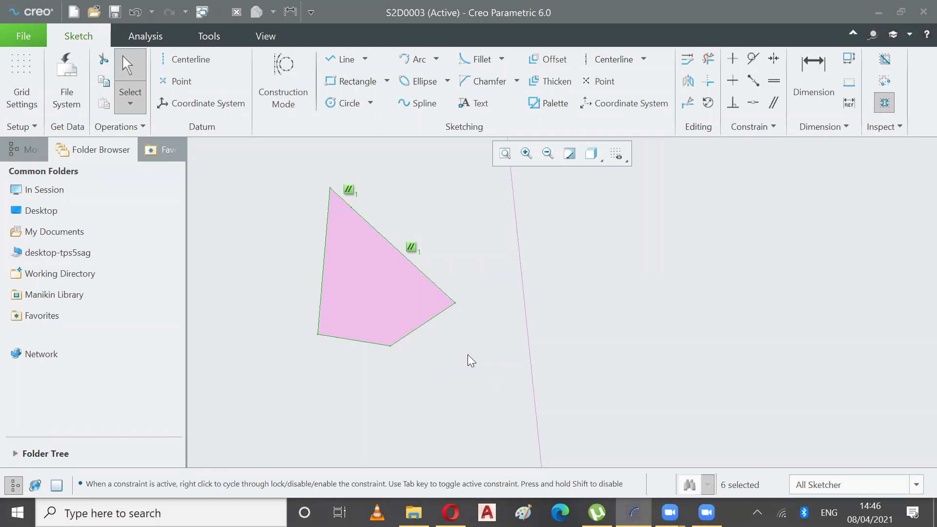
pyautogui.click(687, 81)
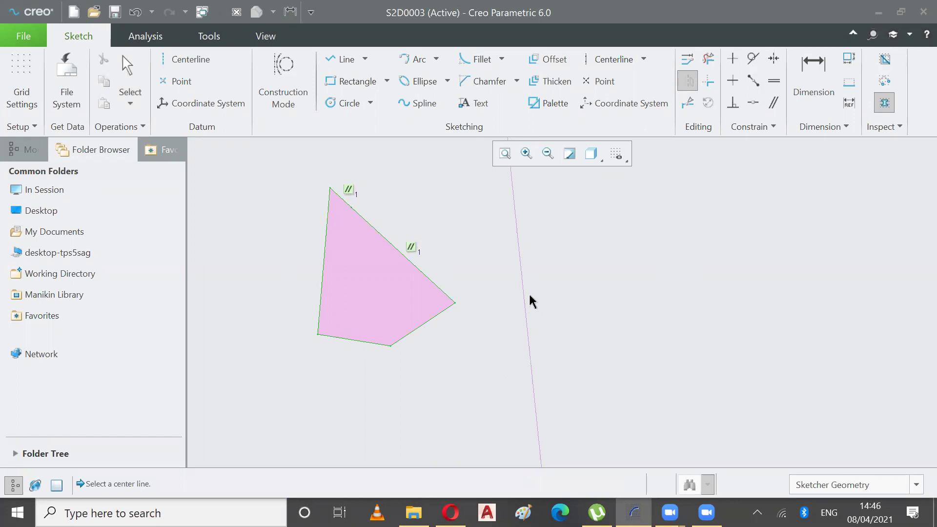
pyautogui.click(522, 279)
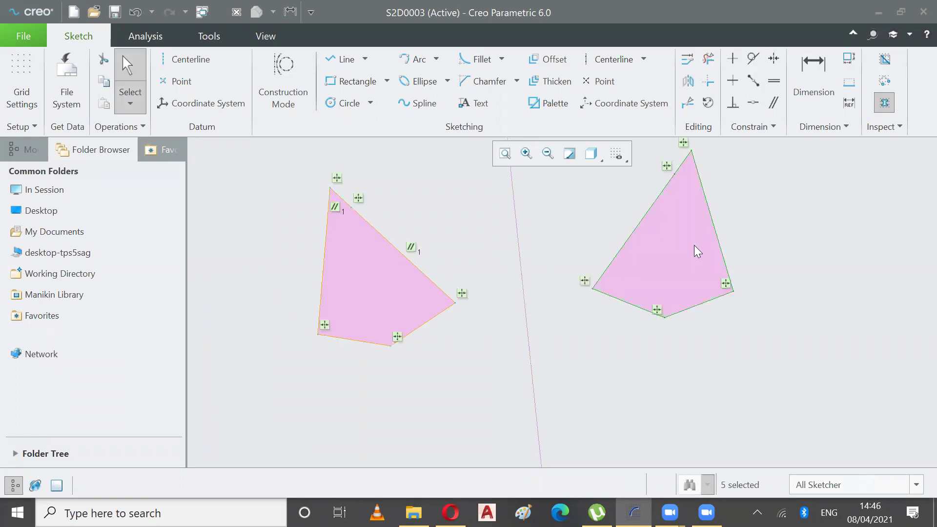
pyautogui.click(507, 155)
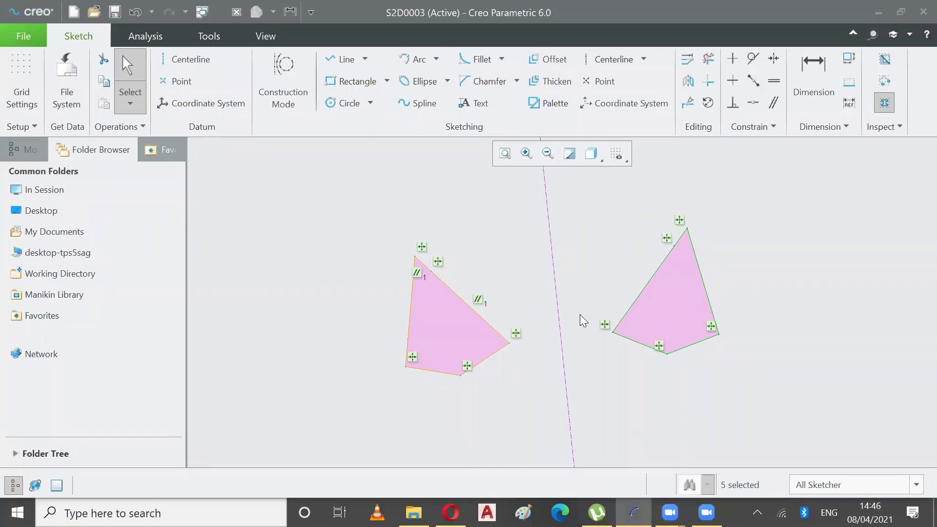
pyautogui.scroll(3, 580, 314)
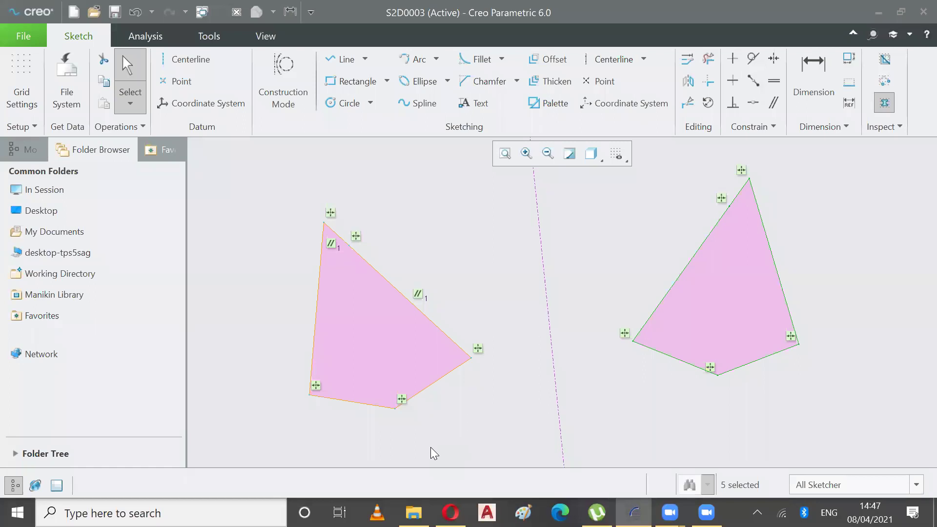
pyautogui.click(571, 340)
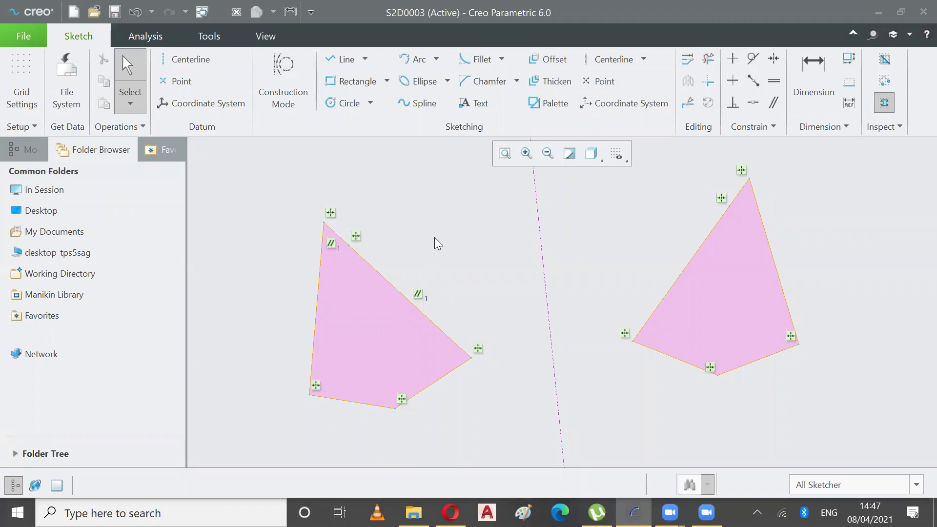
# Step: Rotate the original shape by 45 degrees, scale it by about 1.18, and move it about 19 units away from the centerline
pyautogui.scroll(5, 434, 238)
pyautogui.scroll(-8, 434, 238)
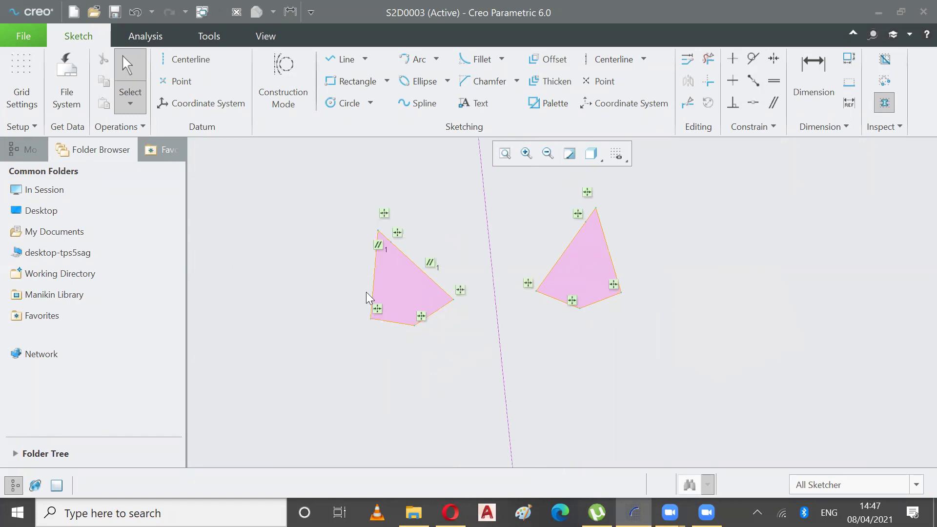
pyautogui.moveTo(338, 194); pyautogui.dragTo(338, 191)
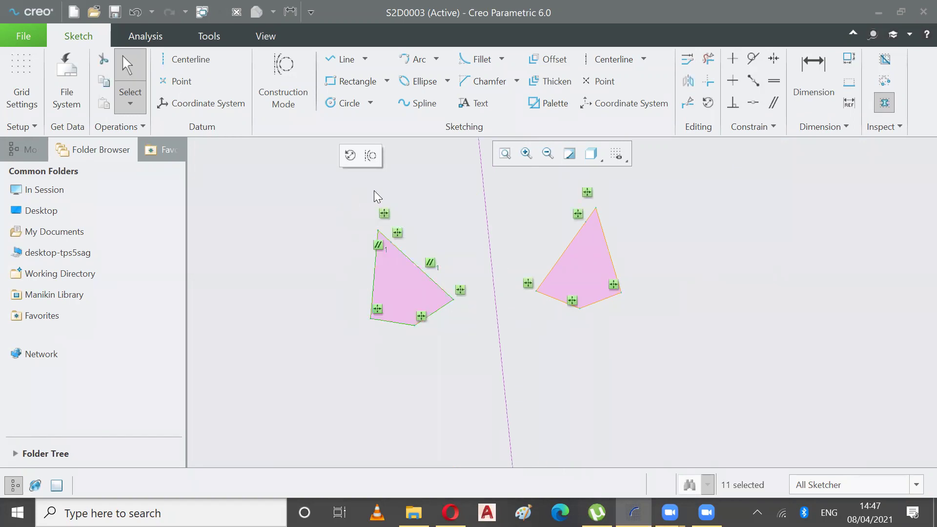
pyautogui.click(708, 102)
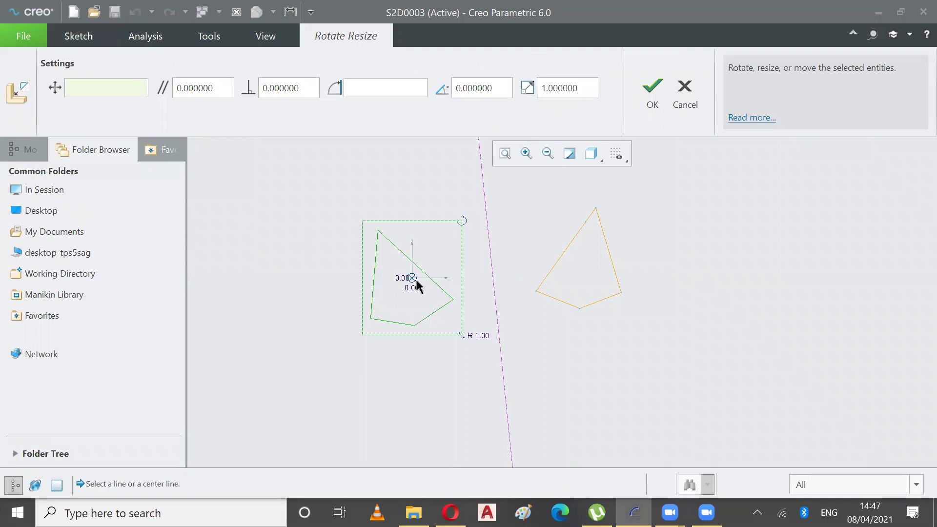
pyautogui.moveTo(460, 221); pyautogui.dragTo(409, 202)
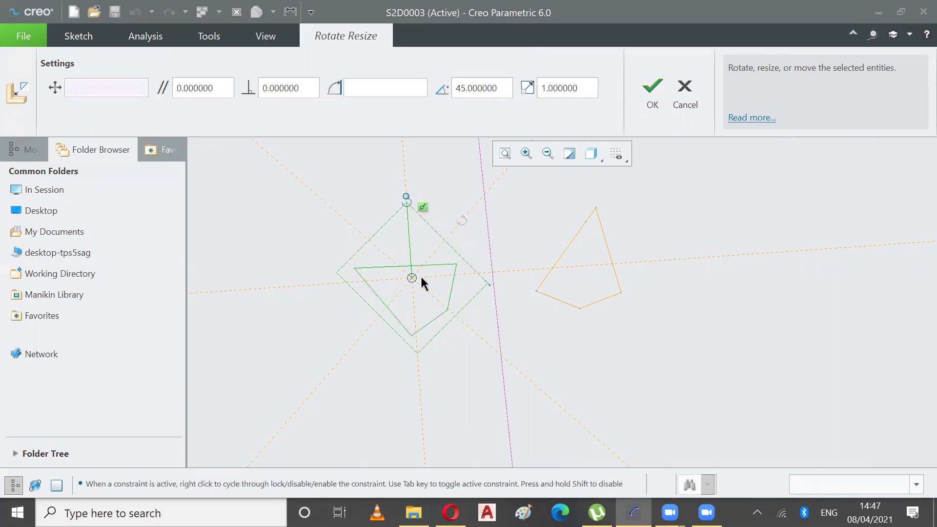
pyautogui.moveTo(491, 284); pyautogui.dragTo(456, 361)
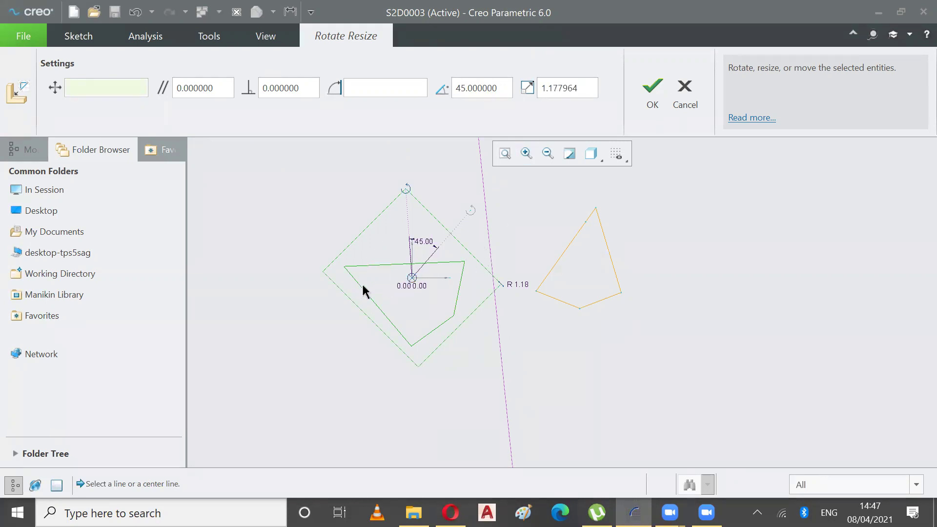
pyautogui.moveTo(412, 278); pyautogui.dragTo(306, 278)
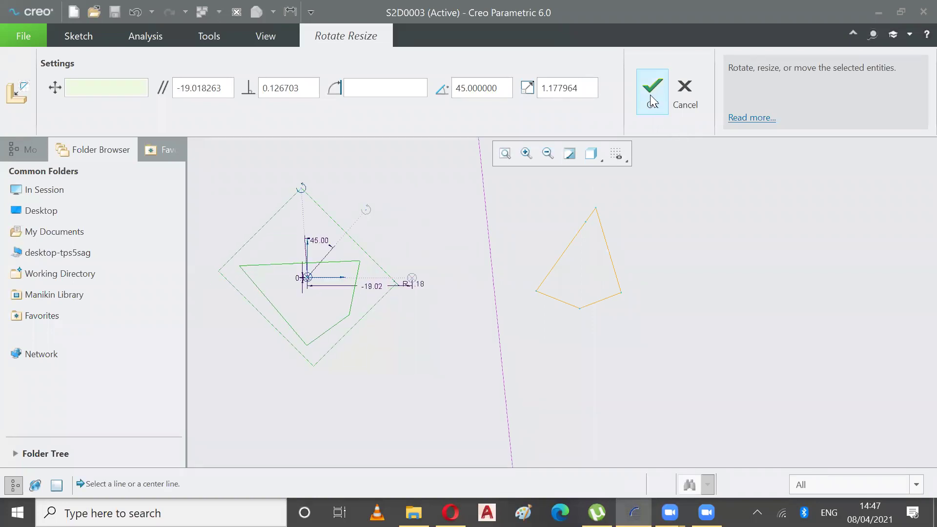
pyautogui.click(650, 94)
pyautogui.click(426, 263)
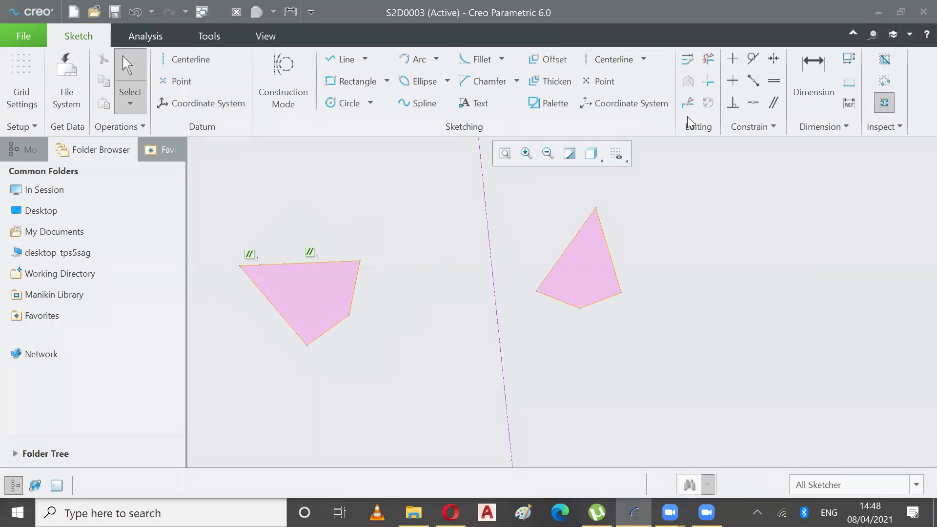
# Step: Mirror the rotated and enlarged shape about the centerline
pyautogui.moveTo(308, 363); pyautogui.dragTo(245, 316)
pyautogui.moveTo(221, 187); pyautogui.dragTo(220, 186)
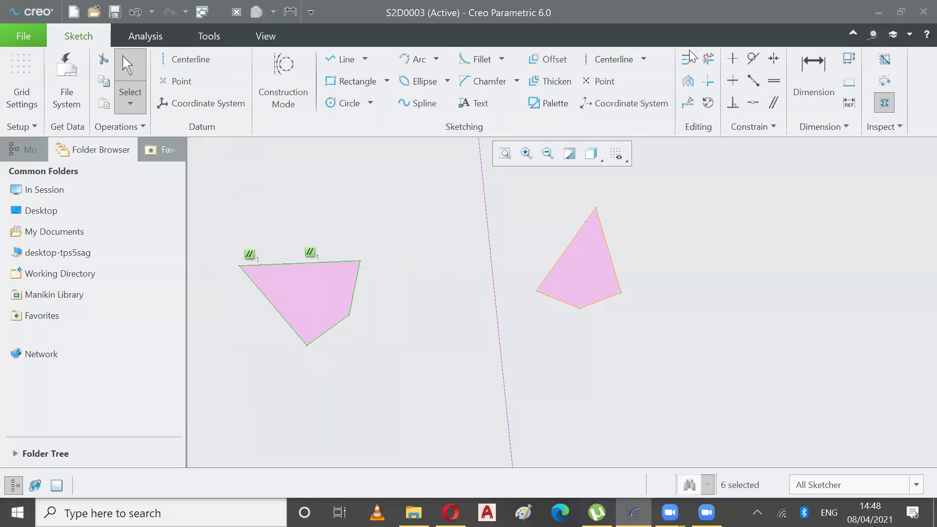
pyautogui.click(689, 82)
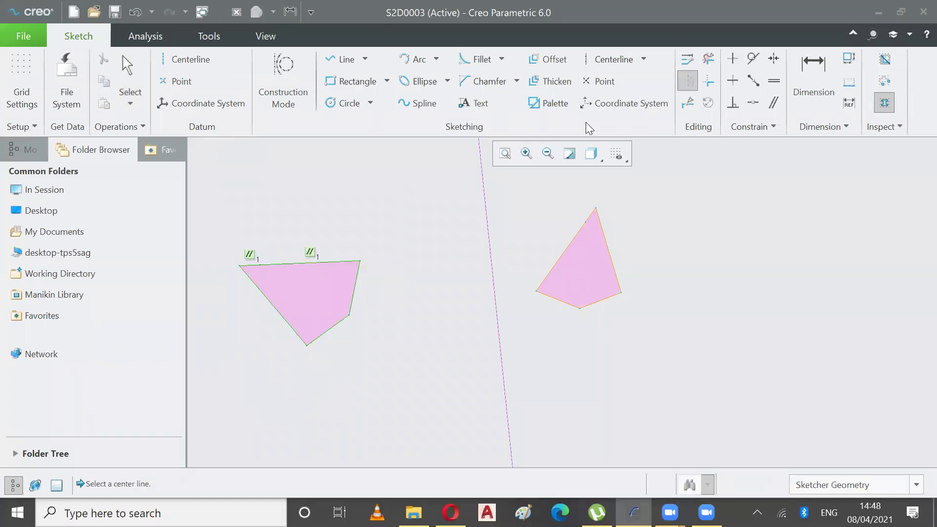
pyautogui.click(482, 196)
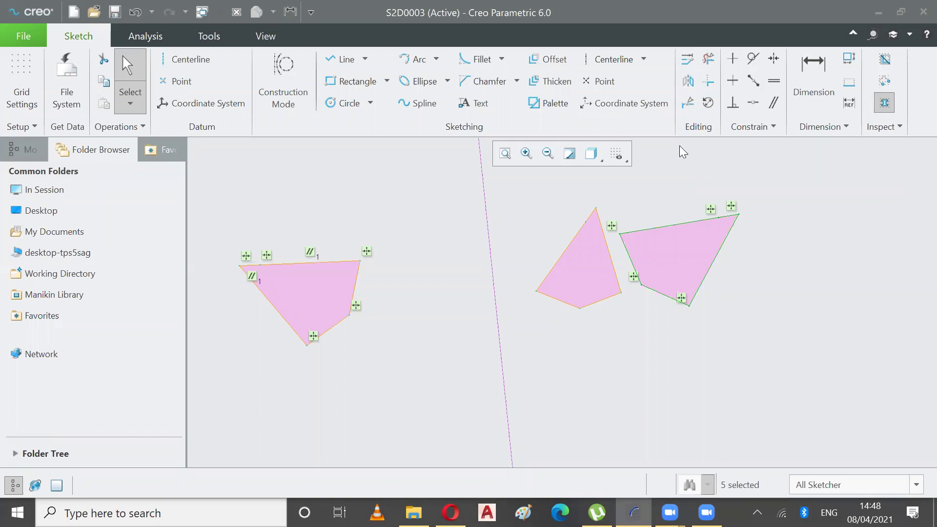
pyautogui.click(617, 229)
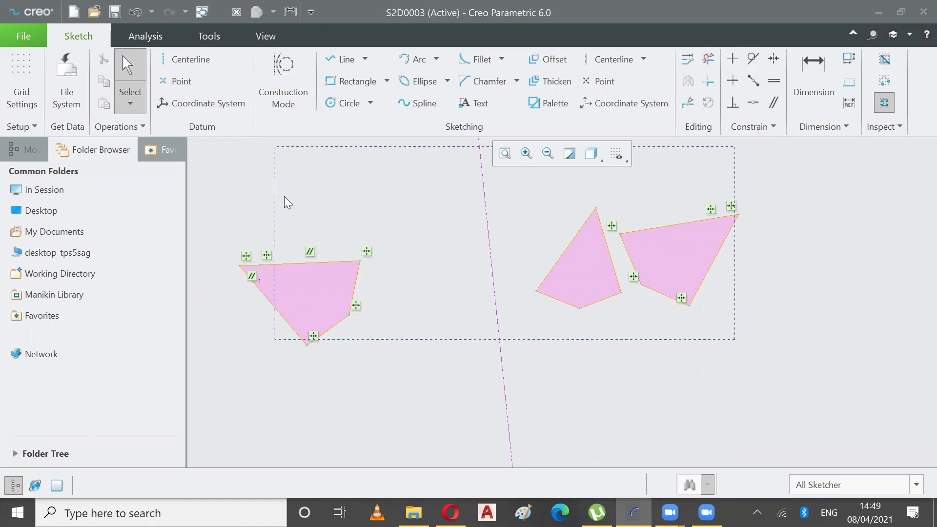
# Step: Delete all three closed shapes together with the centerline
pyautogui.hotkey('ctrl', 'a')
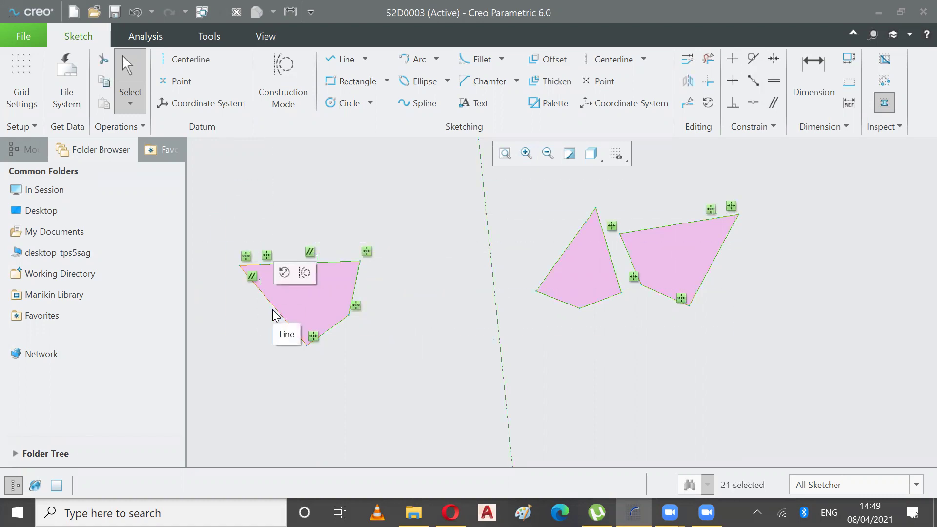
pyautogui.click(574, 357)
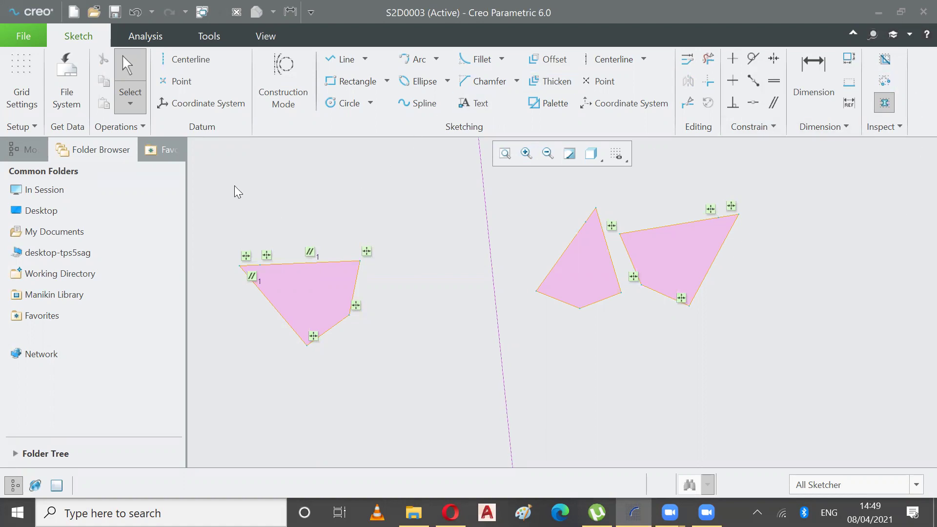
pyautogui.moveTo(239, 219); pyautogui.dragTo(798, 390)
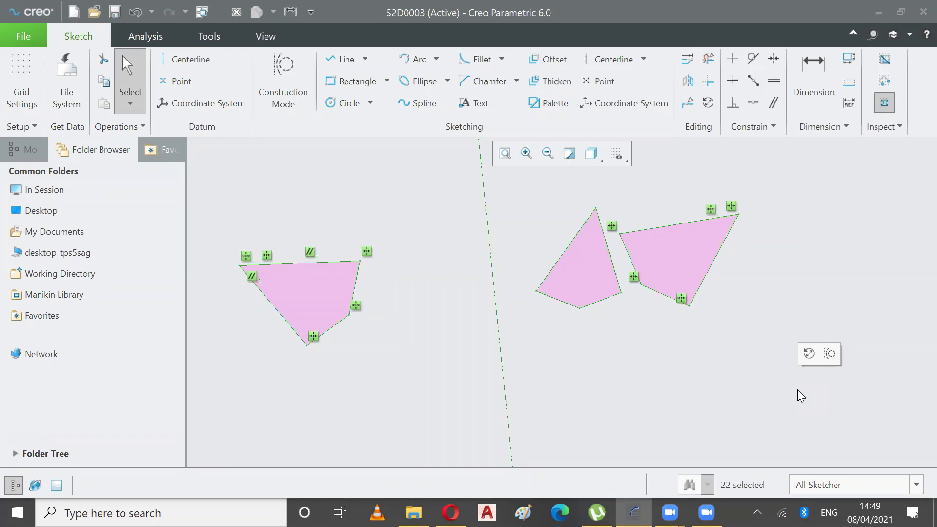
pyautogui.press('Delete')
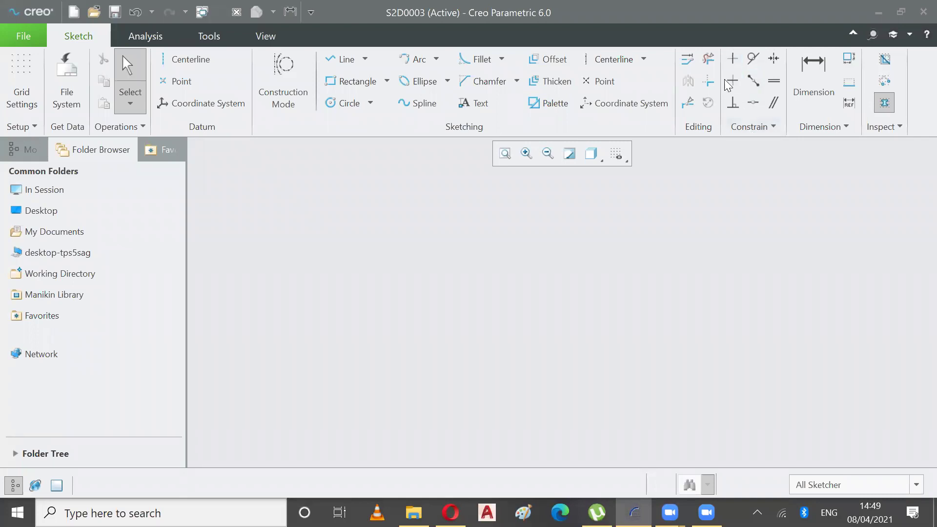
pyautogui.click(326, 59)
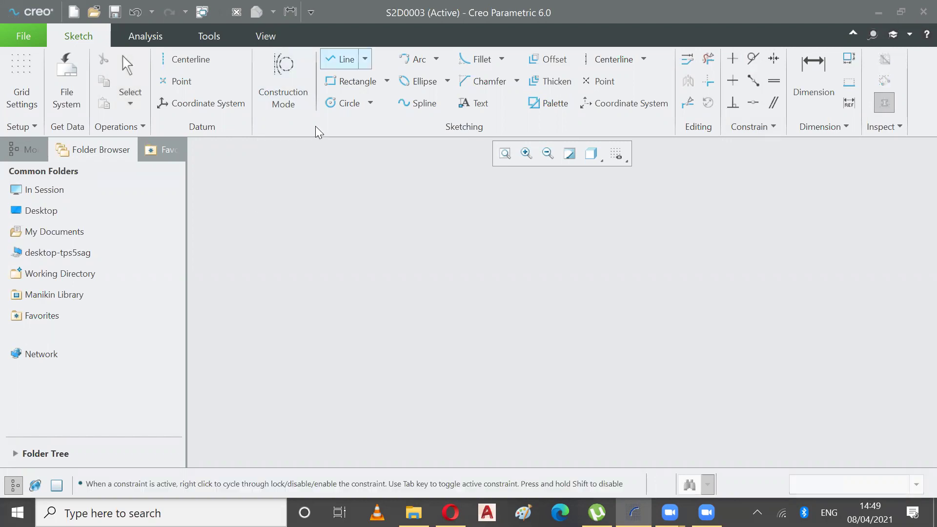
pyautogui.click(279, 181)
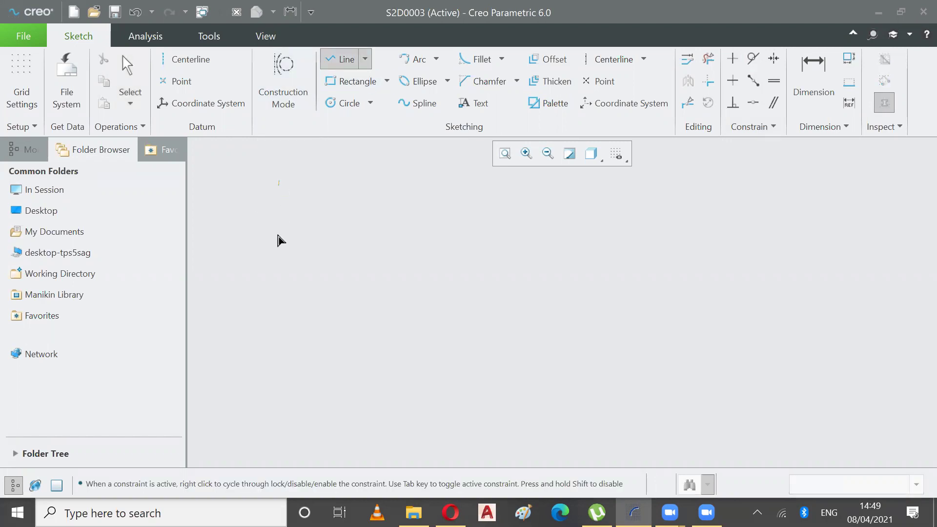
pyautogui.click(278, 293)
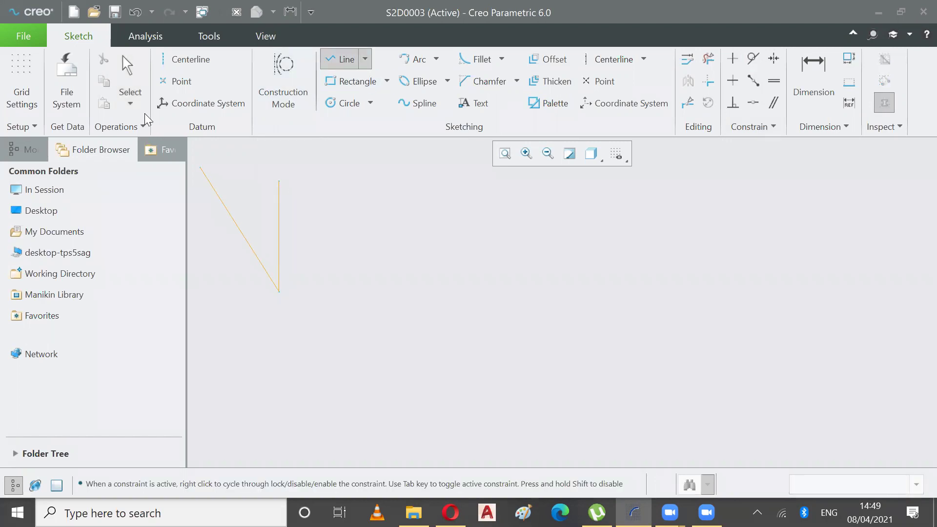
pyautogui.click(129, 83)
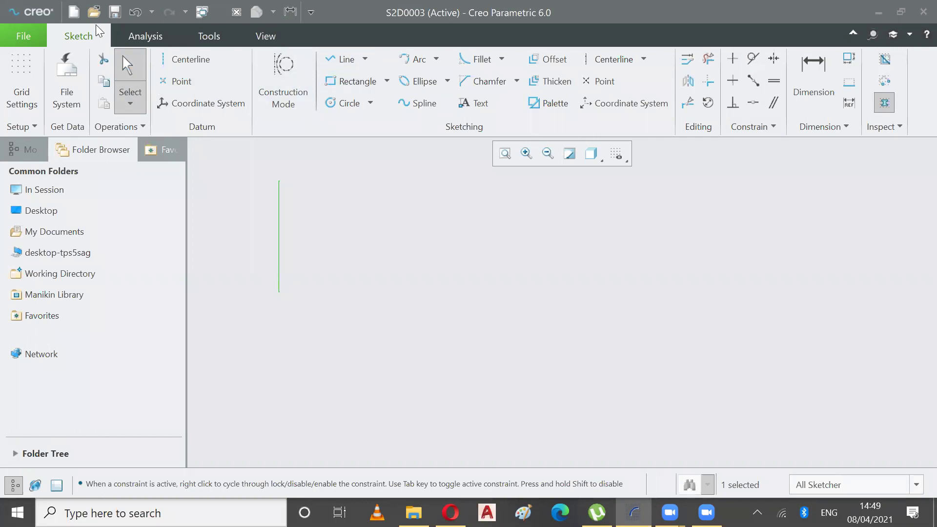
pyautogui.click(135, 12)
# Step: Draw two separate lines side by side, slanting toward each other at their lower ends
pyautogui.click(342, 59)
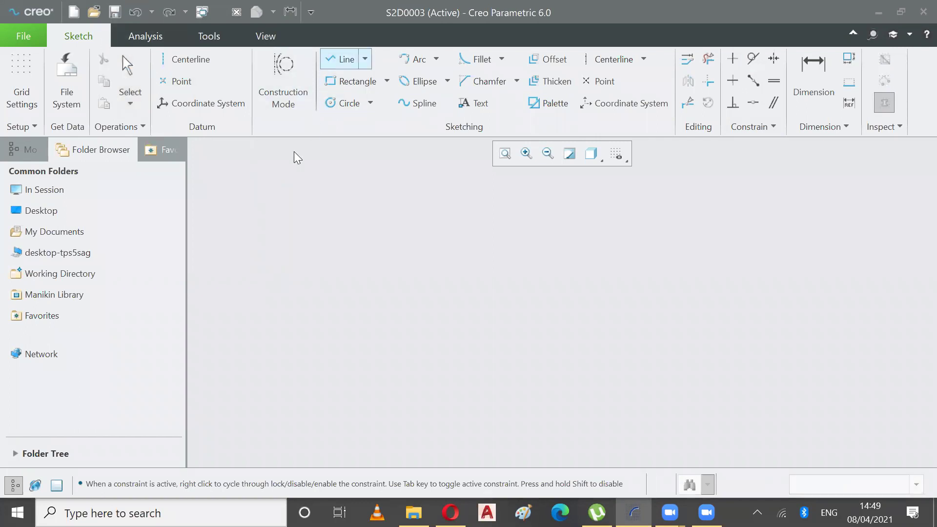
pyautogui.click(253, 172)
pyautogui.click(288, 250)
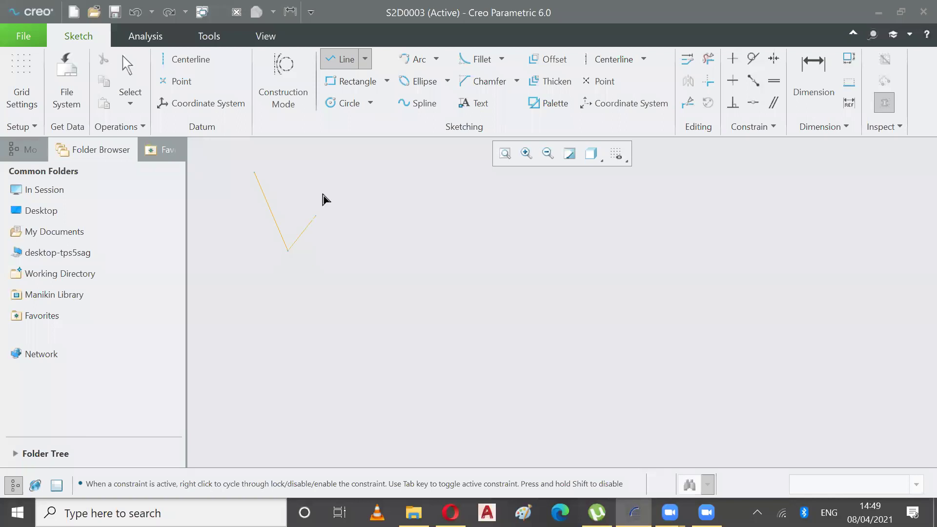
pyautogui.middleClick(347, 197)
pyautogui.click(432, 180)
pyautogui.click(399, 293)
pyautogui.click(128, 69)
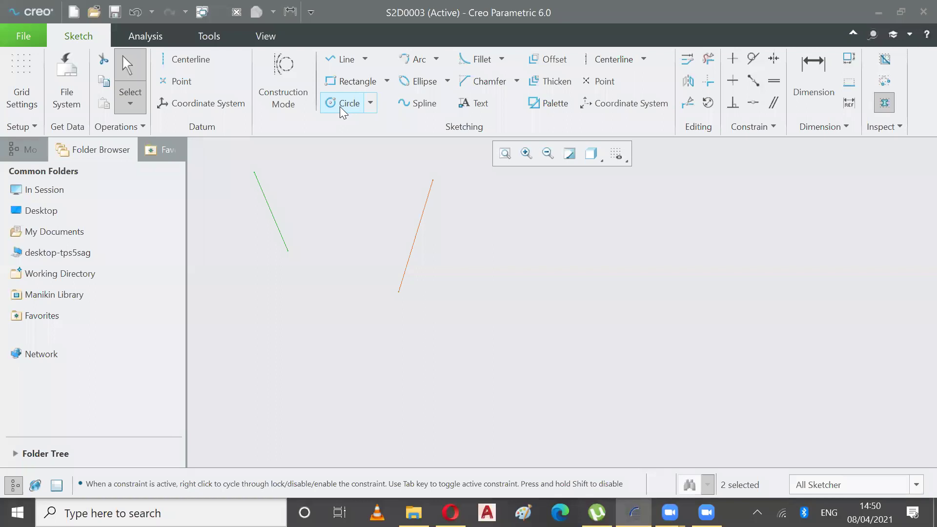
# Step: Apply a vertical constraint to the left line and a horizontal constraint to the right line
pyautogui.click(729, 58)
pyautogui.click(267, 209)
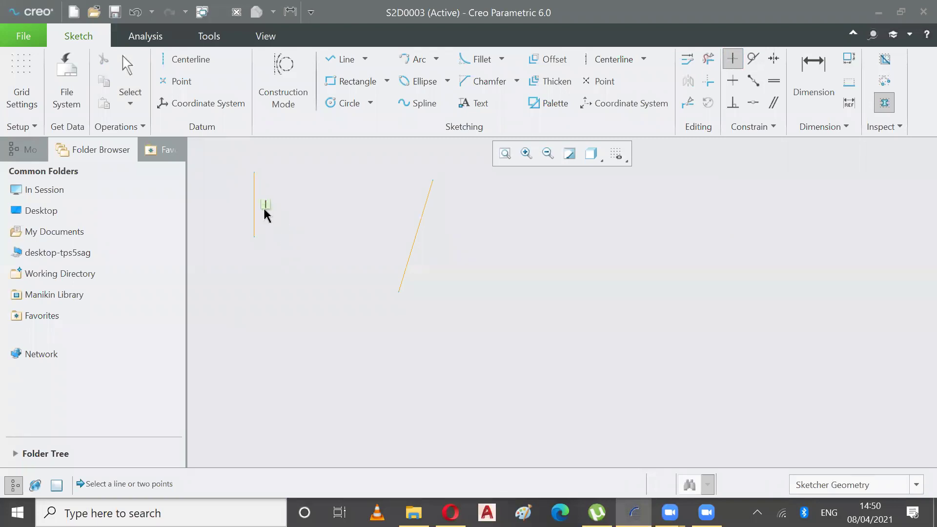
pyautogui.click(734, 82)
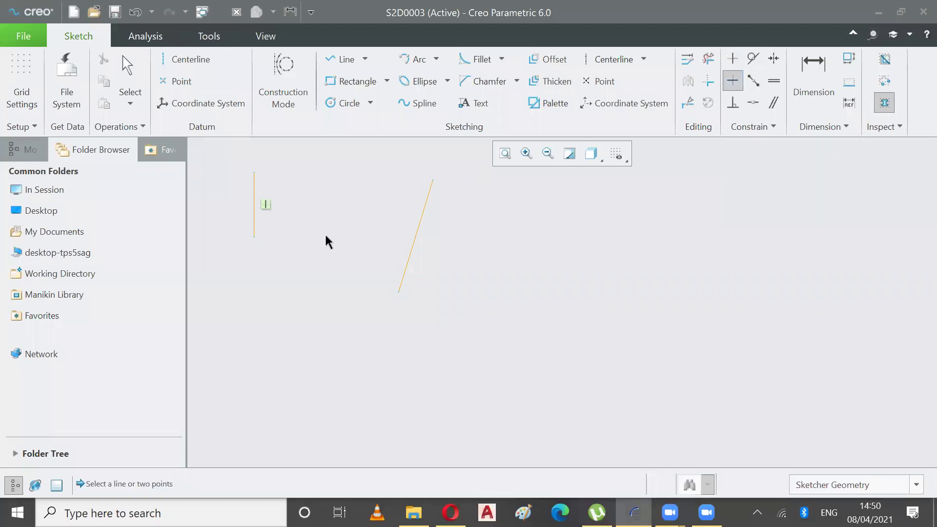
pyautogui.click(420, 215)
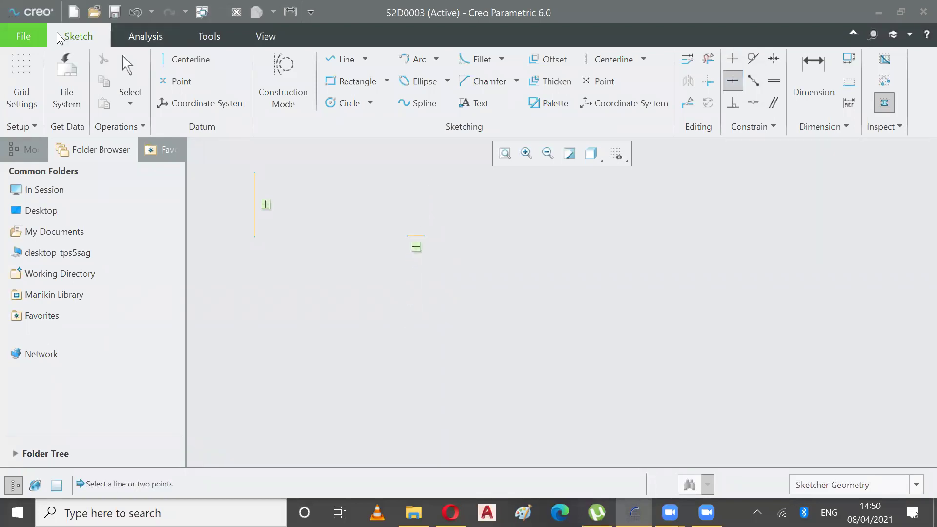
pyautogui.click(129, 73)
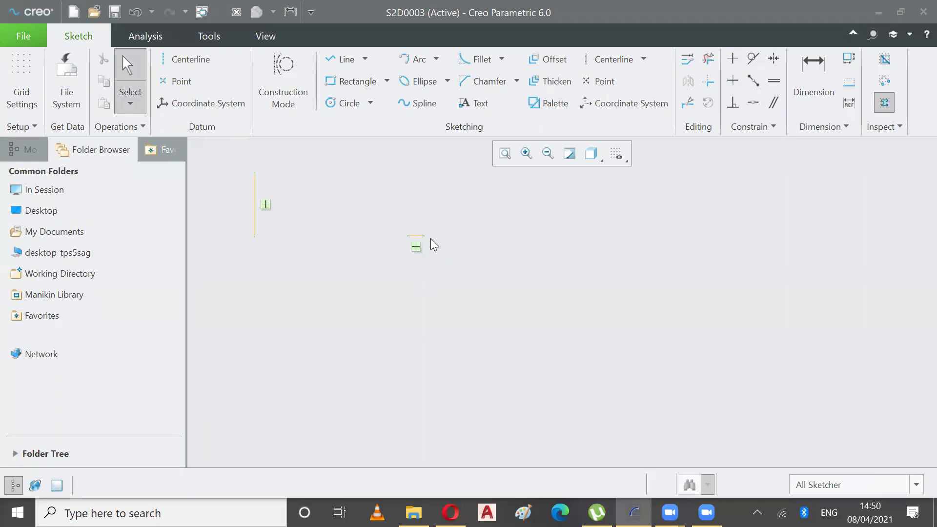
# Step: Try stretching the horizontal line by its ends, and undo the edits back to the two unconstrained slanted lines
pyautogui.moveTo(427, 236); pyautogui.dragTo(557, 247)
pyautogui.moveTo(408, 247); pyautogui.dragTo(409, 241)
pyautogui.click(137, 12)
pyautogui.click(138, 9)
# Step: Try a perpendicular constraint between the two slanted lines, and undo it
pyautogui.click(735, 109)
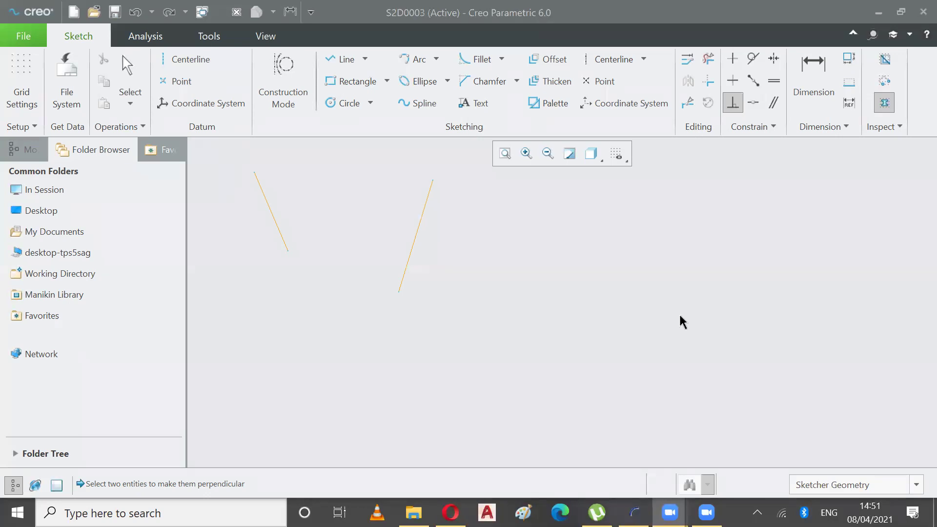
pyautogui.click(404, 270)
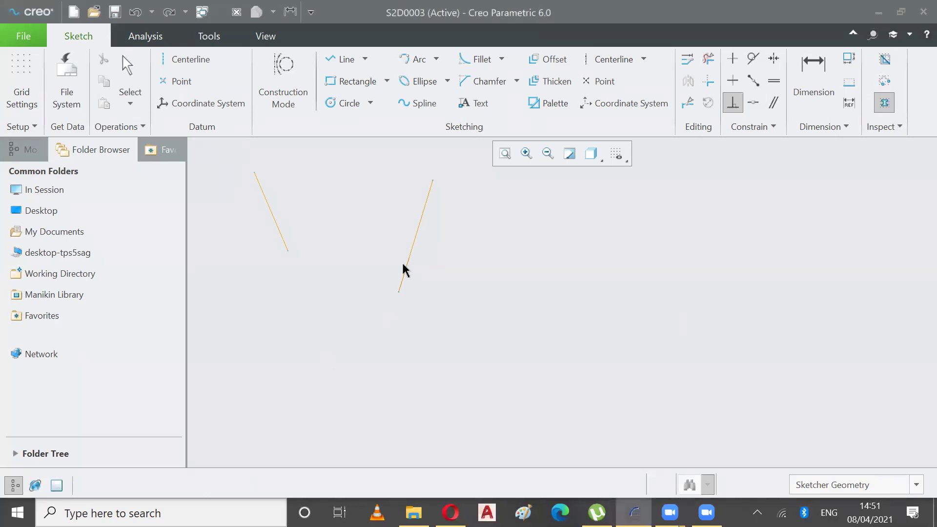
pyautogui.click(281, 236)
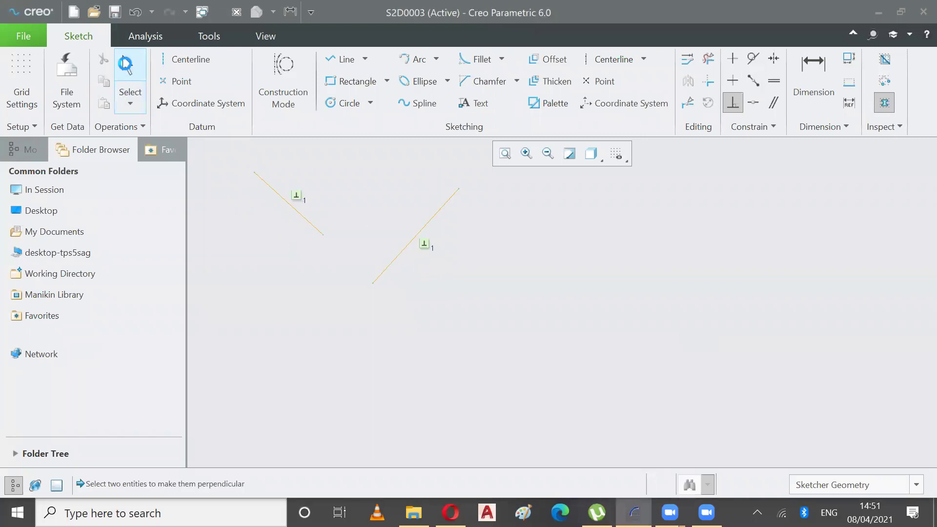
pyautogui.click(127, 73)
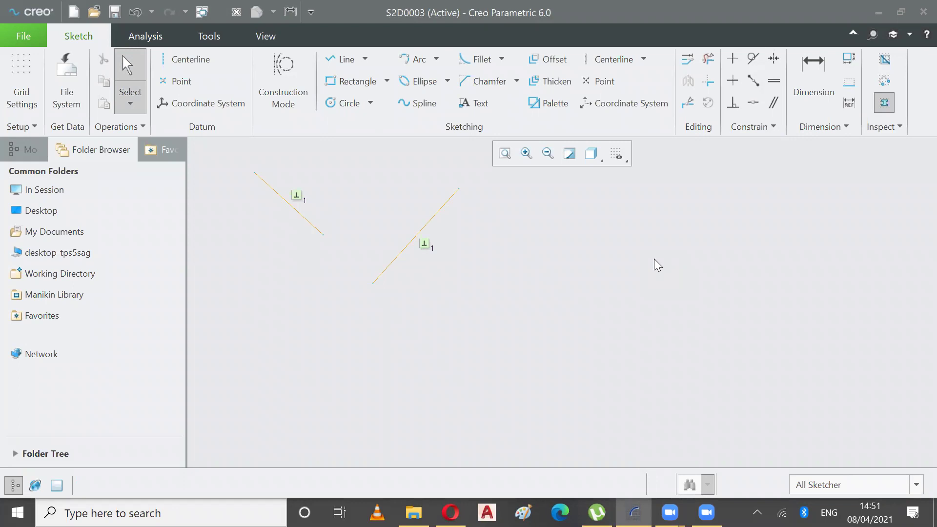
pyautogui.click(597, 81)
pyautogui.click(140, 13)
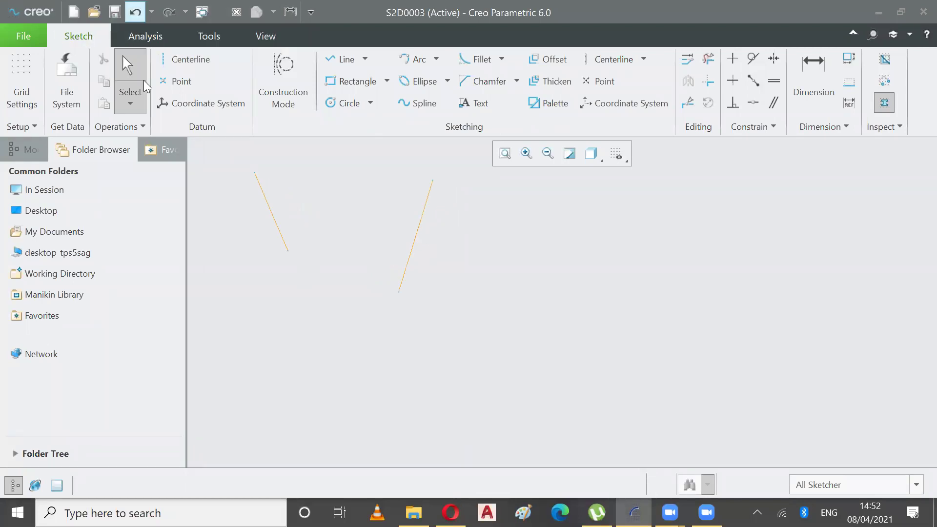
# Step: Select both slanted lines together and constrain them perpendicular to each other
pyautogui.click(277, 225)
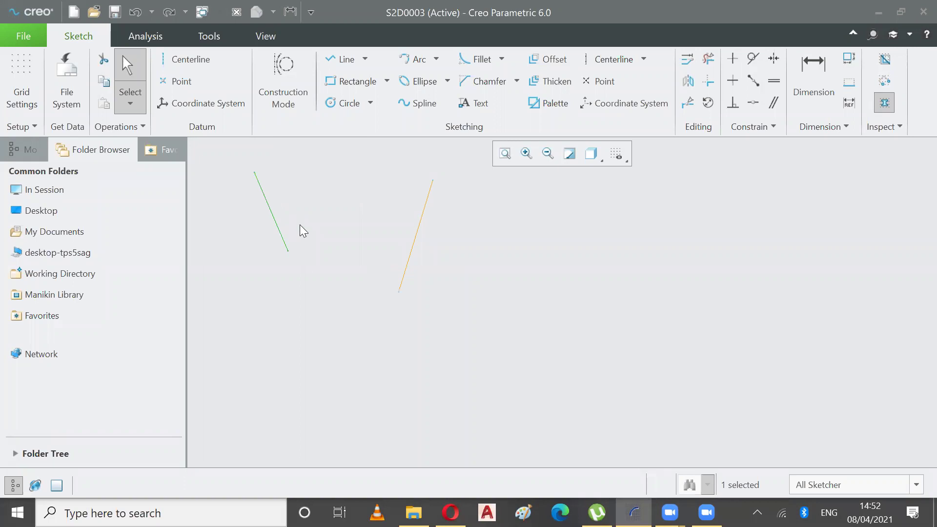
pyautogui.keyDown('ctrl'); pyautogui.click(419, 229); pyautogui.keyUp('ctrl')
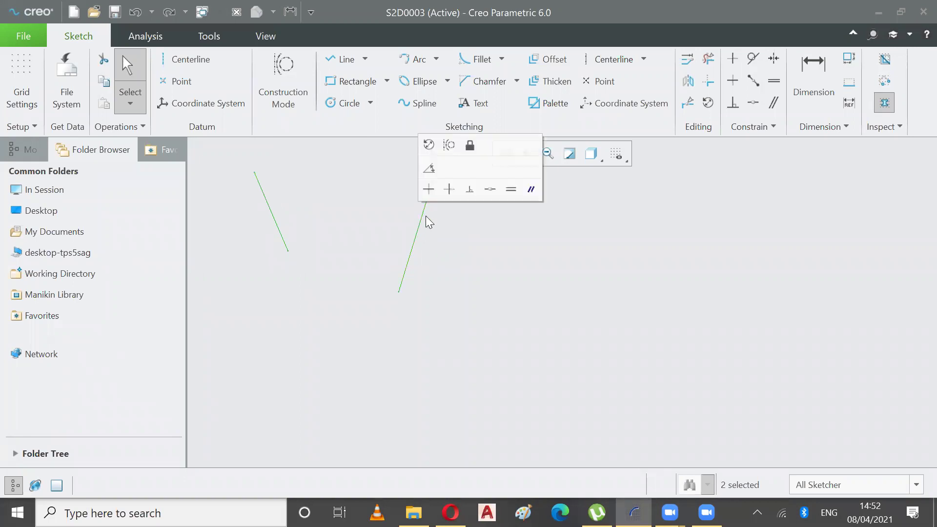
pyautogui.click(470, 190)
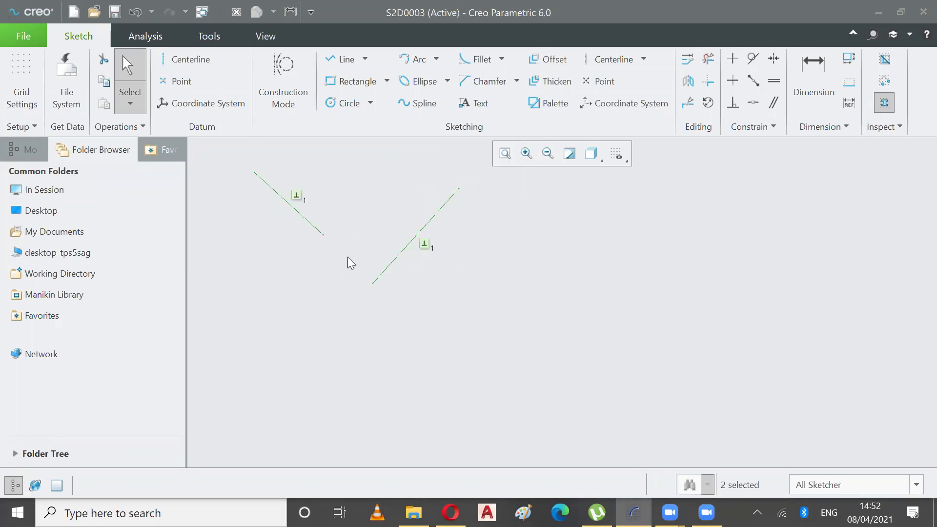
pyautogui.click(303, 277)
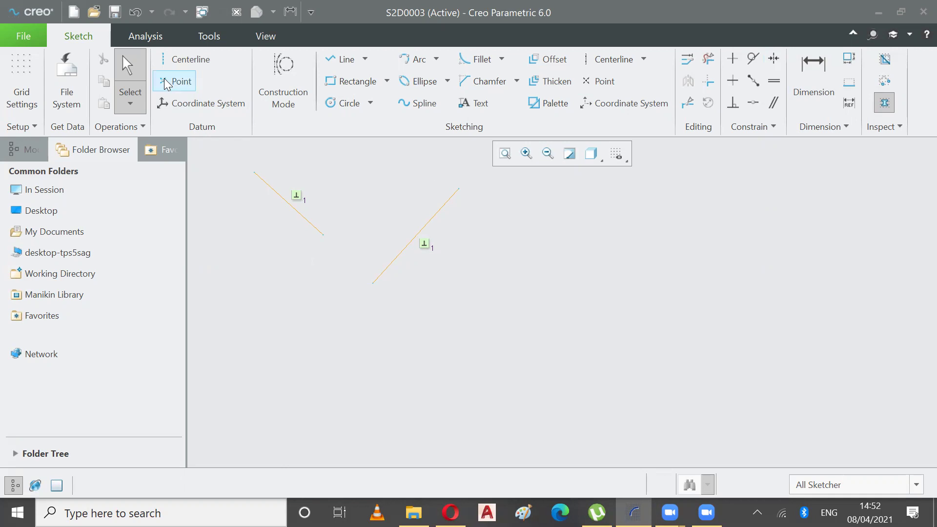
# Step: Undo back past the perpendicular constraint and the lines, and redo just enough to restore the left slanted line
pyautogui.click(139, 14)
pyautogui.click(140, 14)
pyautogui.click(139, 13)
pyautogui.click(139, 14)
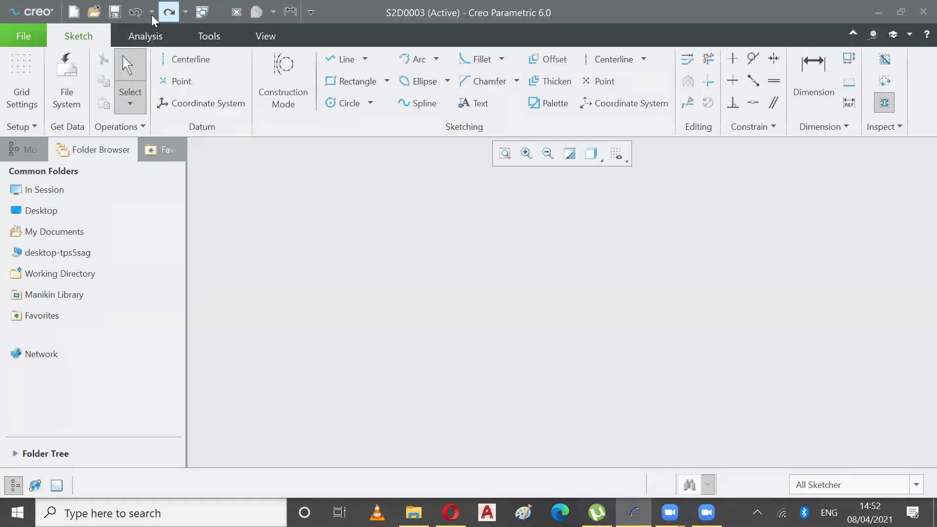
pyautogui.click(171, 13)
# Step: Draw a center-point circle below and to the right of the slanted line, clear of it
pyautogui.click(345, 103)
pyautogui.click(449, 279)
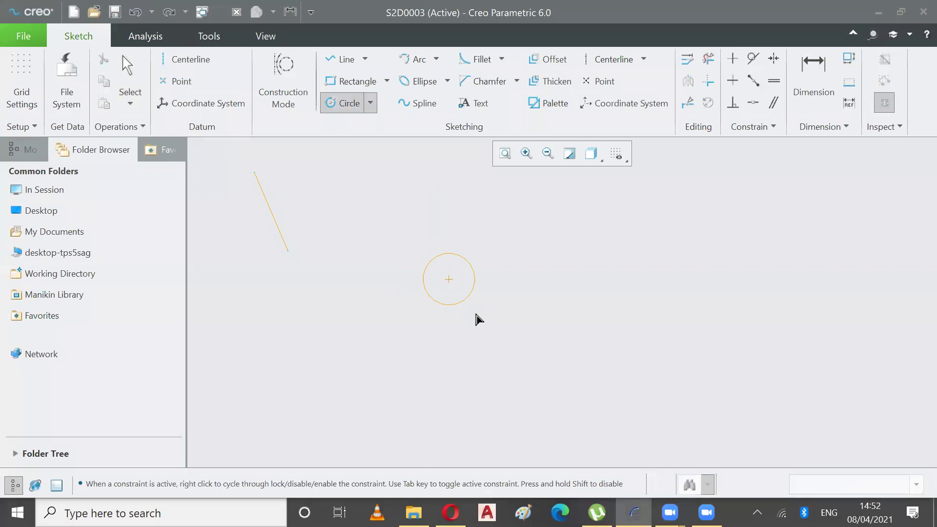
pyautogui.click(477, 315)
pyautogui.click(129, 83)
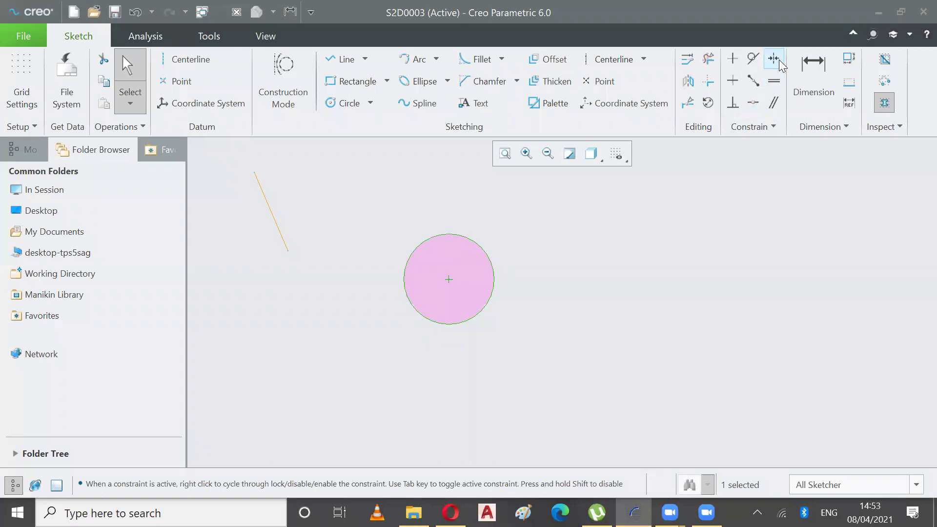
# Step: Apply a tangent constraint between the circle and the slanted line
pyautogui.click(742, 59)
pyautogui.click(753, 58)
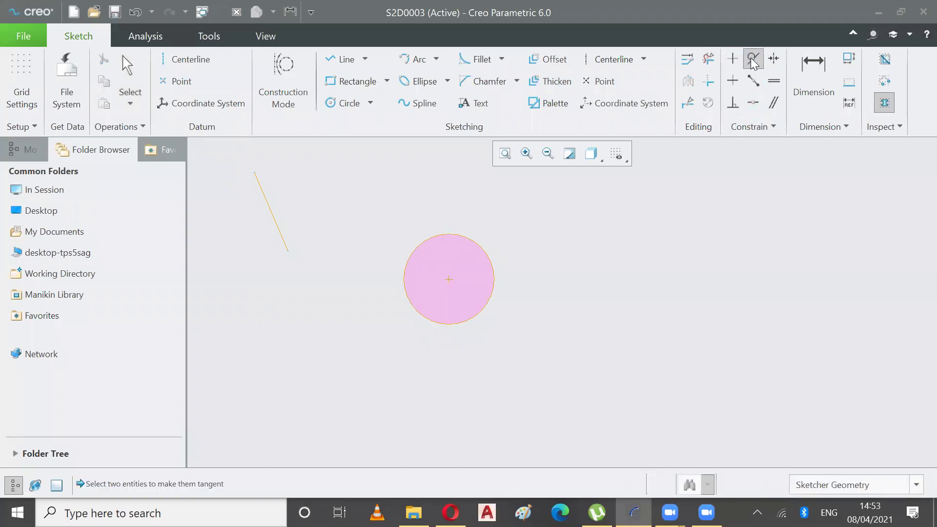
pyautogui.click(408, 257)
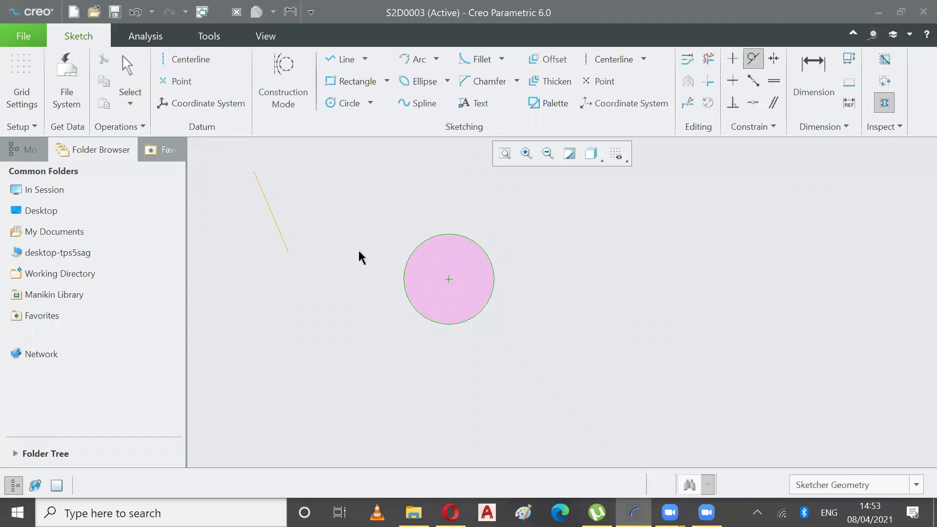
pyautogui.click(280, 228)
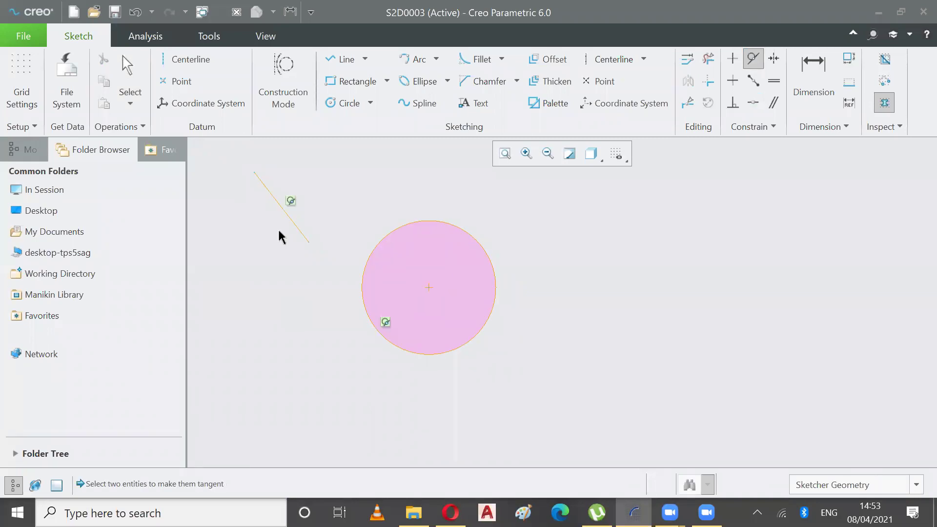
pyautogui.click(135, 82)
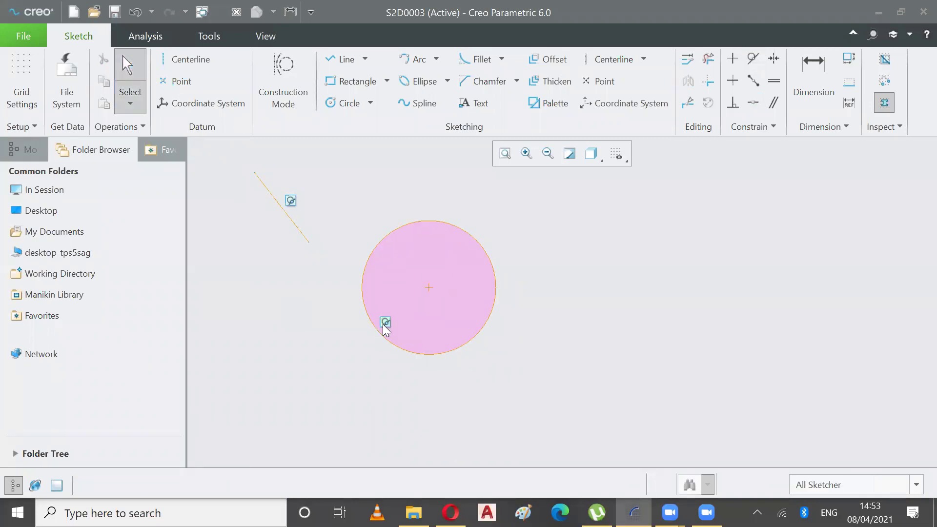
# Step: Stretch the line's lower end past its tangent point on the circle, and shift the circle slightly along the line
pyautogui.moveTo(309, 240); pyautogui.dragTo(420, 376)
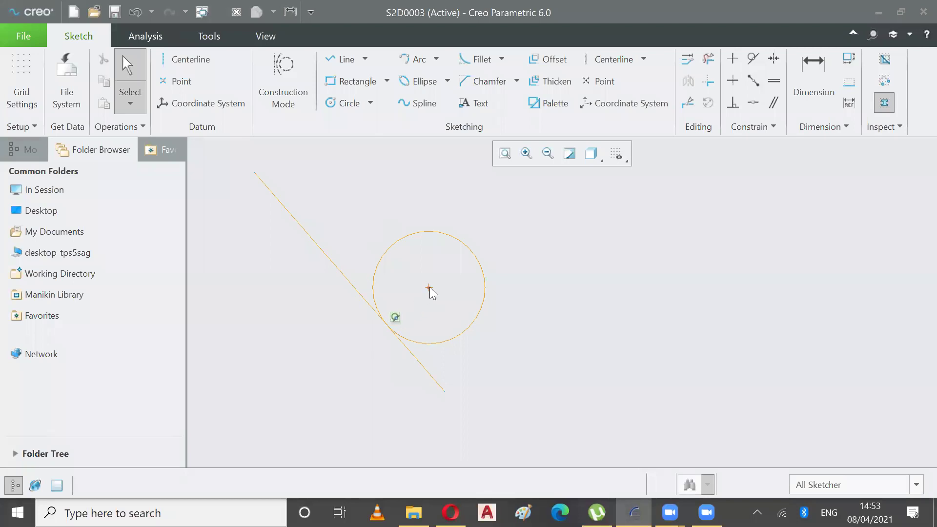
pyautogui.moveTo(425, 291); pyautogui.dragTo(425, 294)
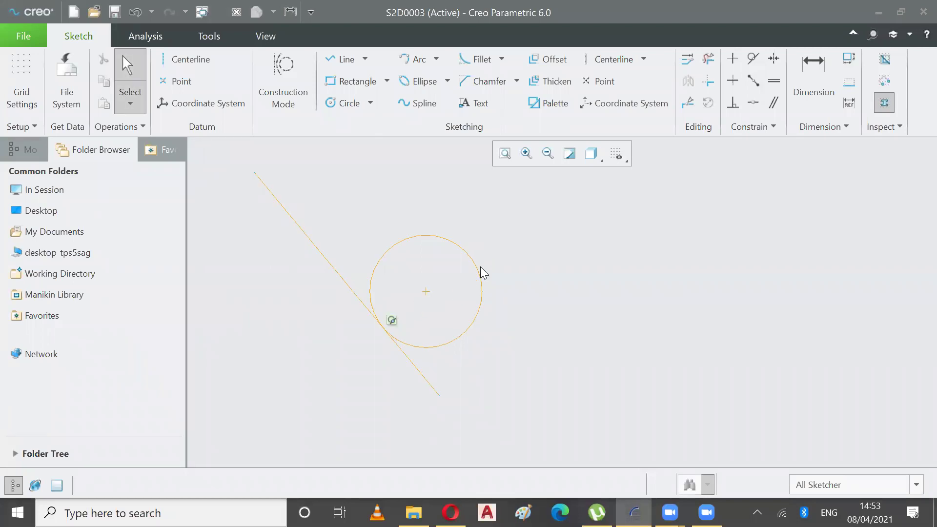
pyautogui.moveTo(476, 271); pyautogui.dragTo(491, 292)
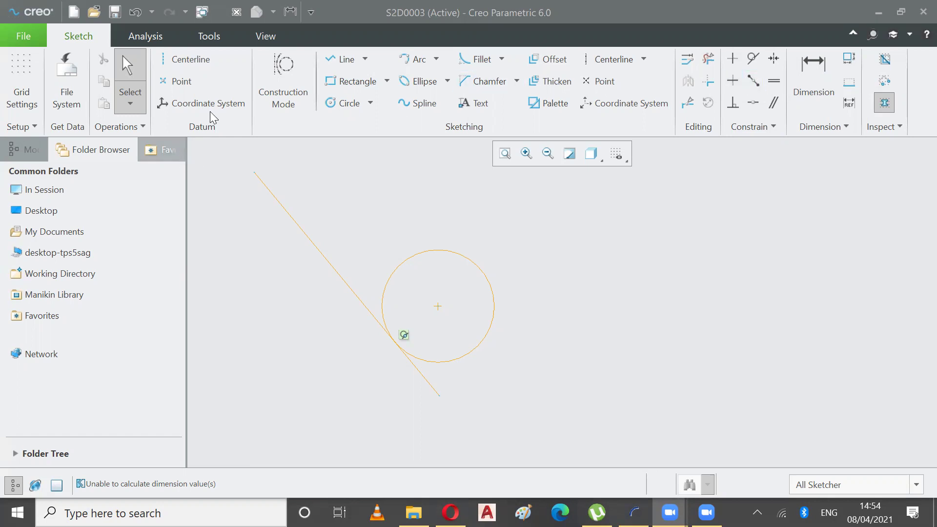
# Step: Draw a separate line rising to the right on the far side of the circle, and refit the sketch
pyautogui.click(341, 59)
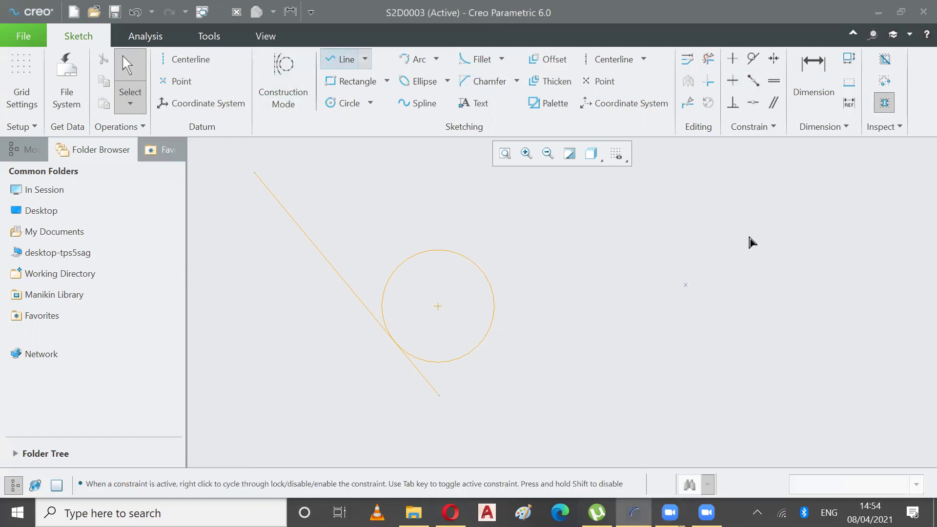
pyautogui.click(764, 218)
pyautogui.click(658, 318)
pyautogui.middleClick(657, 318)
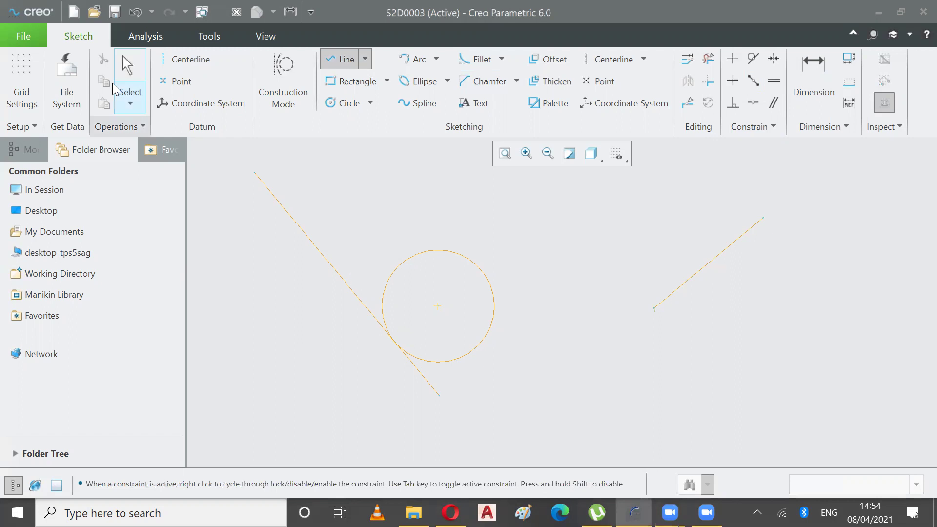
pyautogui.press('Delete')
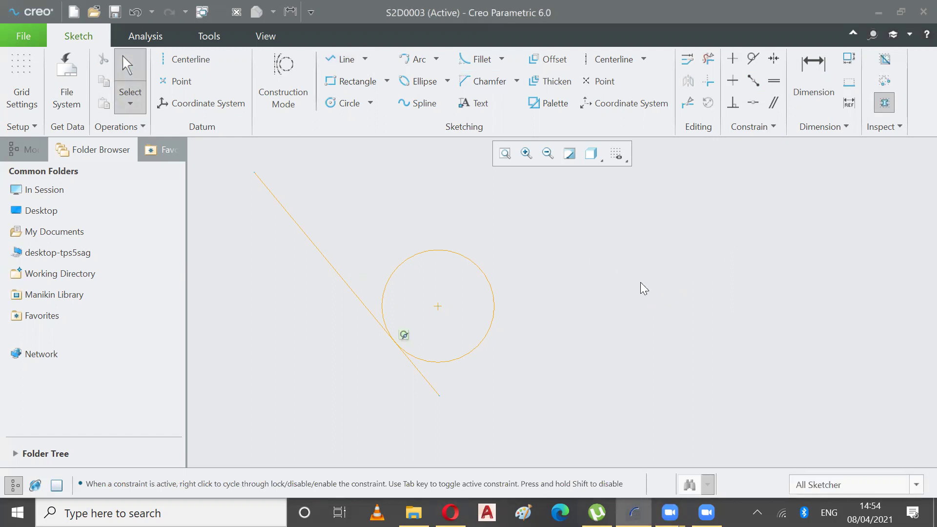
pyautogui.click(506, 154)
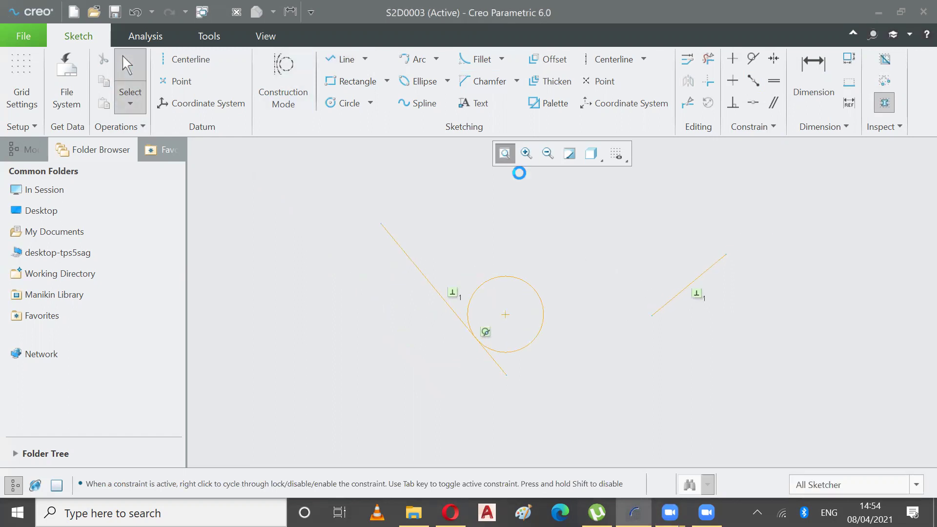
# Step: Delete the perpendicular constraint between the two lines, and pull the right line's upper end upward to make it steeper
pyautogui.click(694, 298)
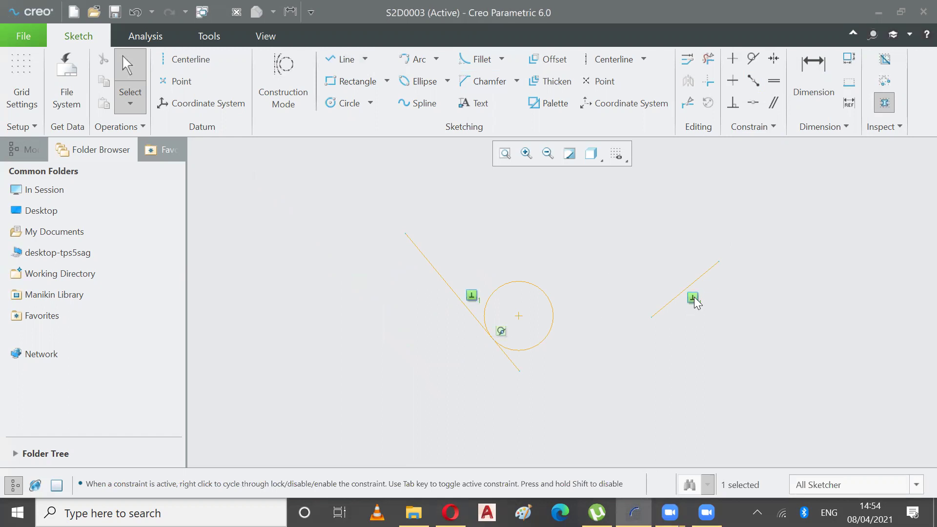
pyautogui.press('Delete')
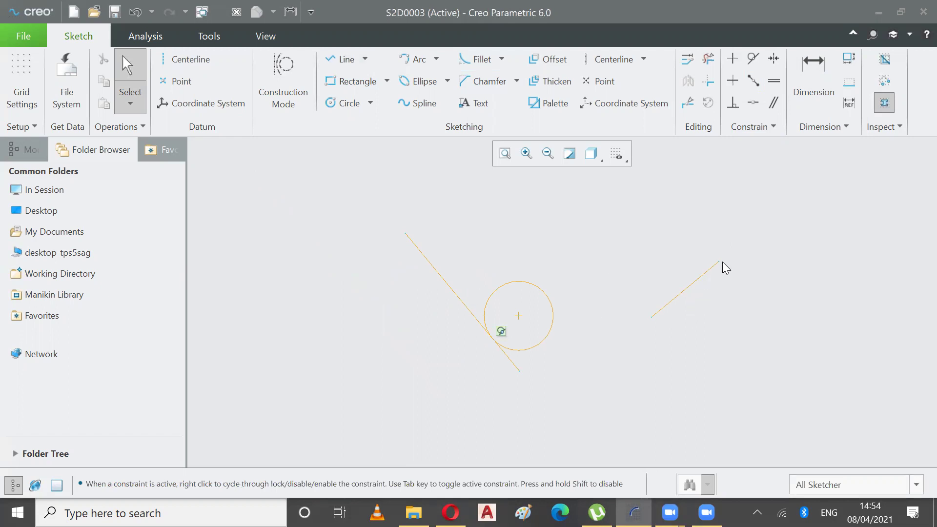
pyautogui.moveTo(720, 262); pyautogui.dragTo(723, 217)
# Step: Apply a coincident constraint placing the circle's center on the right line
pyautogui.click(518, 316)
pyautogui.click(754, 79)
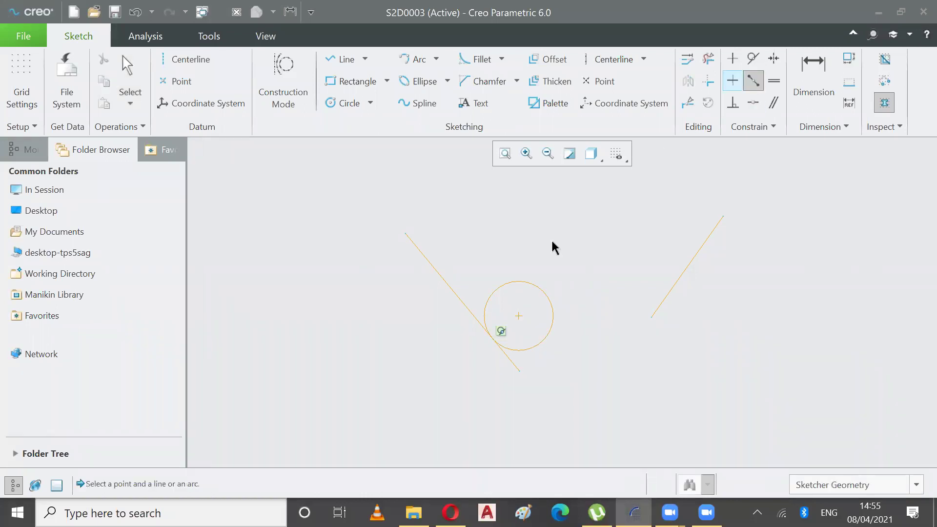
pyautogui.click(518, 316)
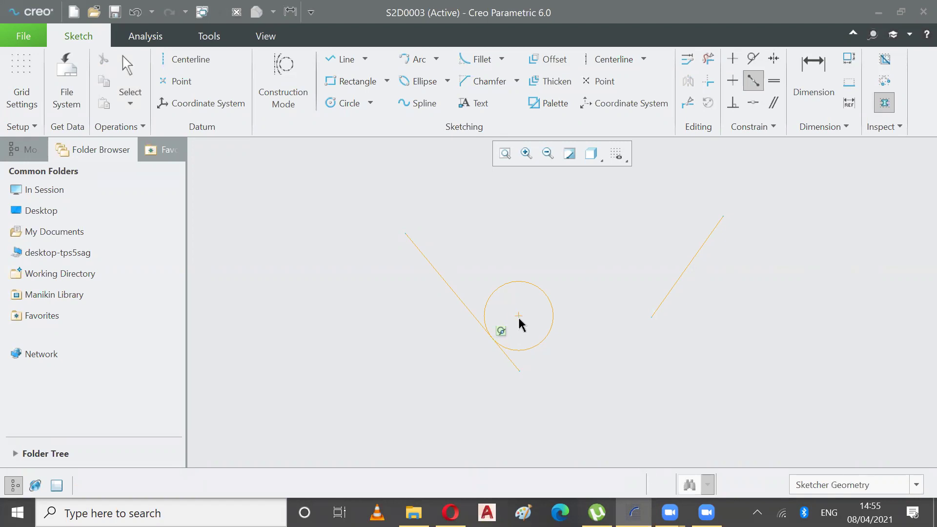
pyautogui.click(687, 266)
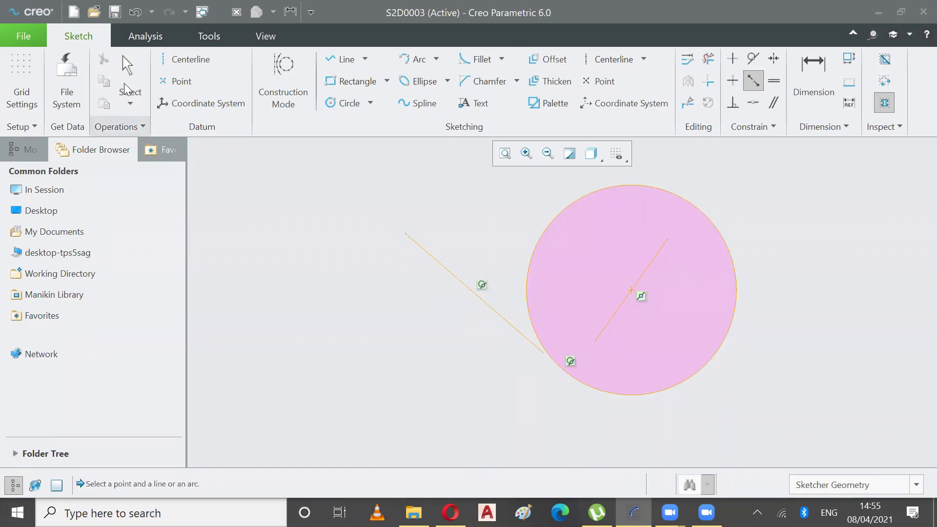
pyautogui.middleClick(607, 258)
# Step: Stretch the line through the circle's center across the tangent line, and make its left end coincident with the tangent line
pyautogui.moveTo(667, 240); pyautogui.dragTo(649, 283)
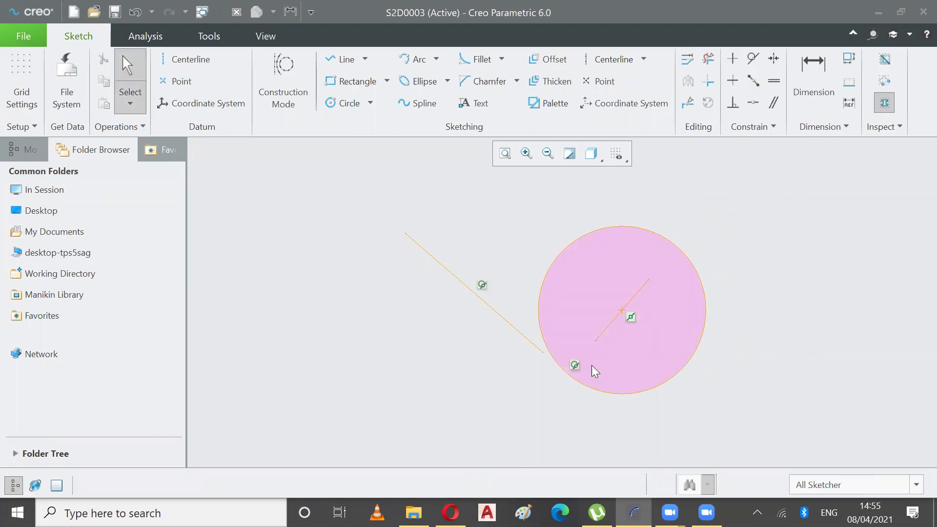
pyautogui.moveTo(593, 341); pyautogui.dragTo(391, 299)
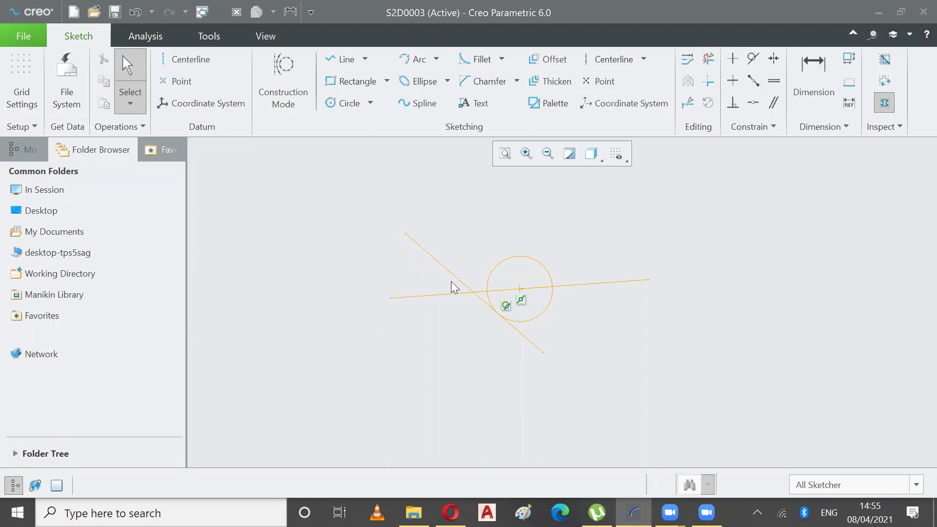
pyautogui.click(753, 80)
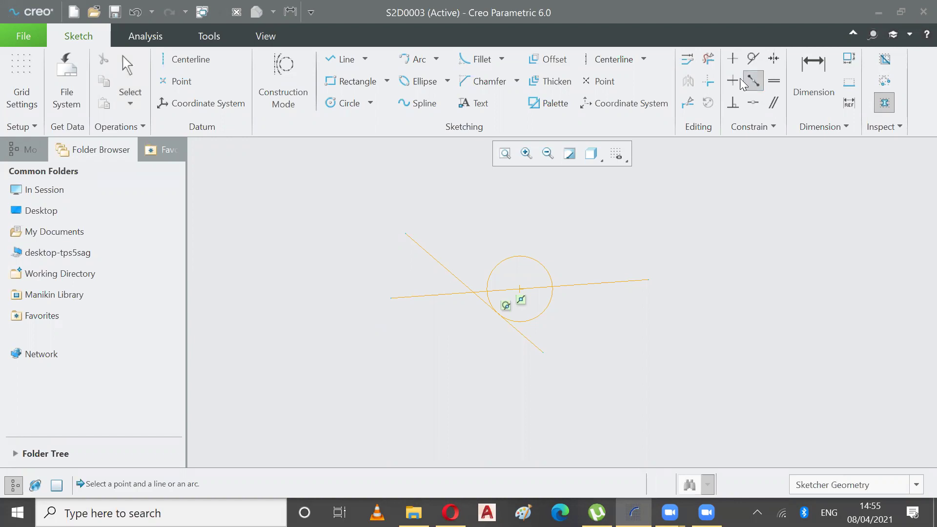
pyautogui.click(390, 298)
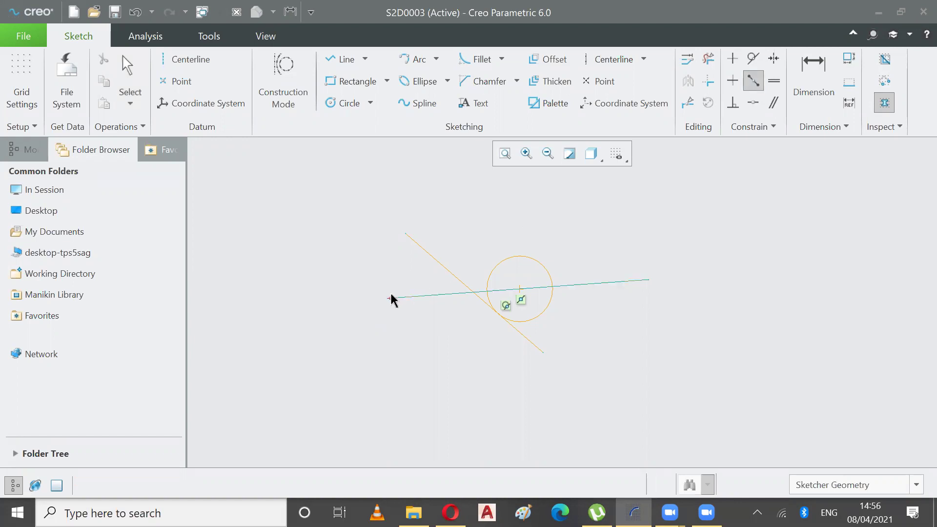
pyautogui.click(425, 250)
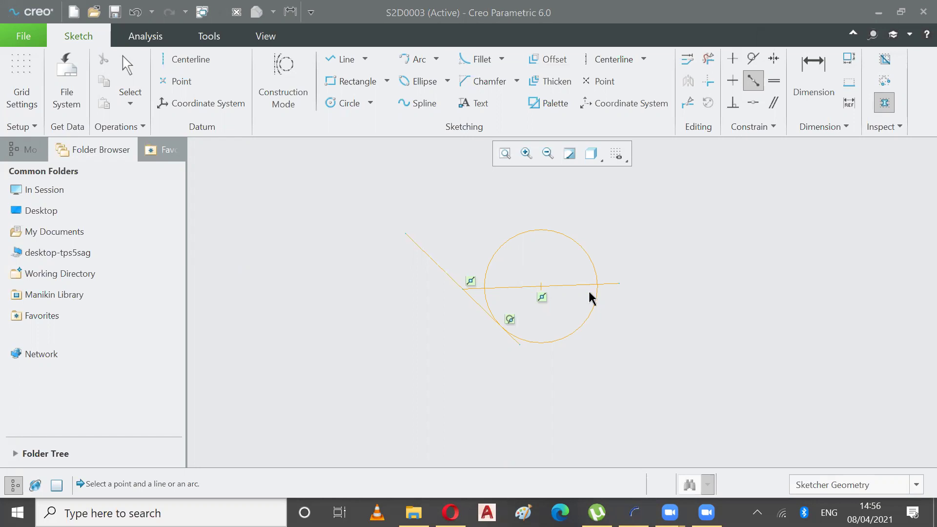
# Step: Draw a three-point arc to the upper right of the circle, bulging toward the upper left
pyautogui.click(418, 59)
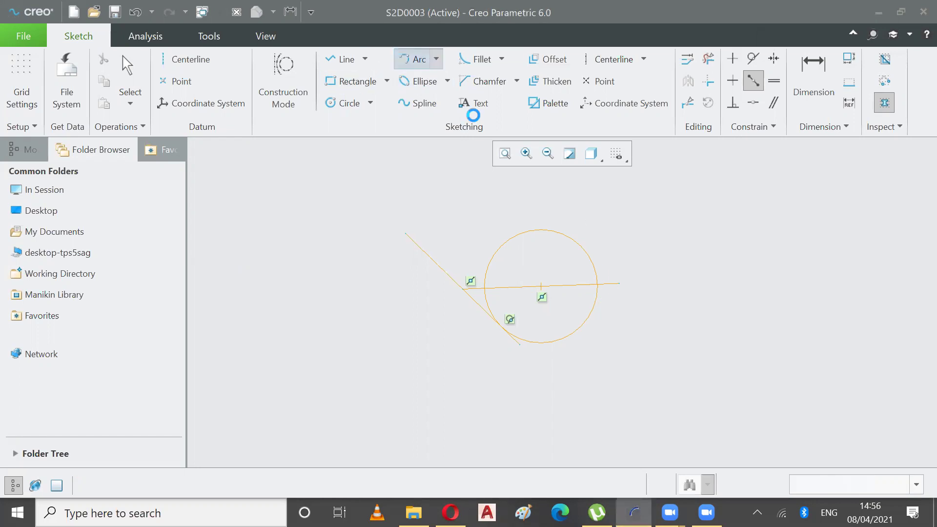
pyautogui.click(878, 166)
pyautogui.click(762, 207)
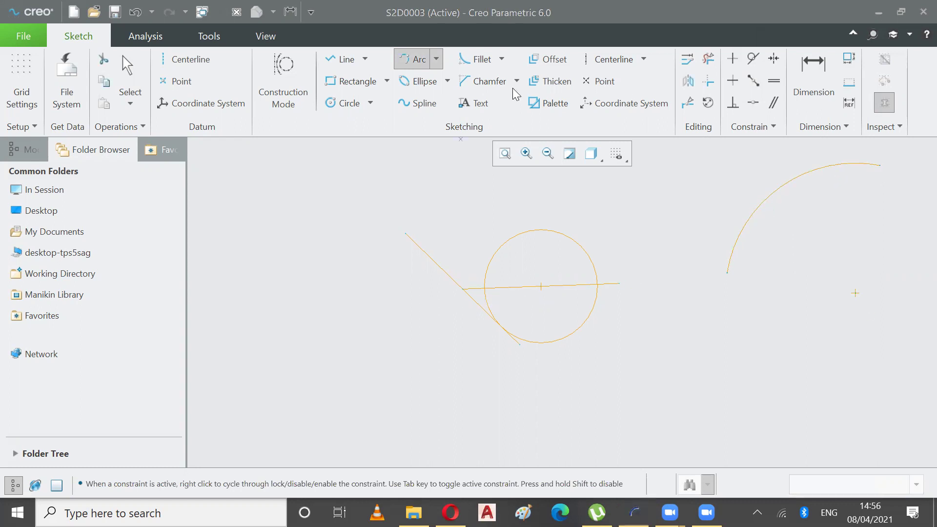
# Step: Make the right end of the line through the circle's center coincident with the arc
pyautogui.click(754, 82)
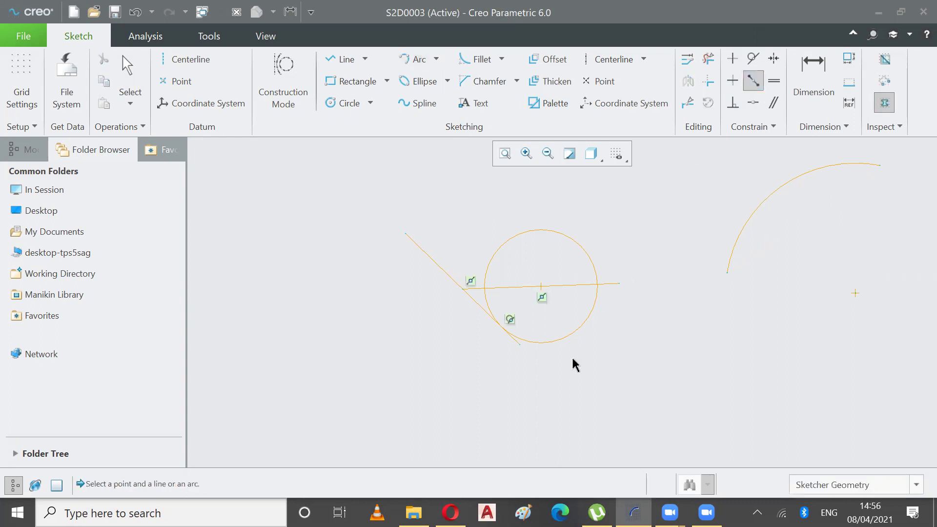
pyautogui.click(619, 284)
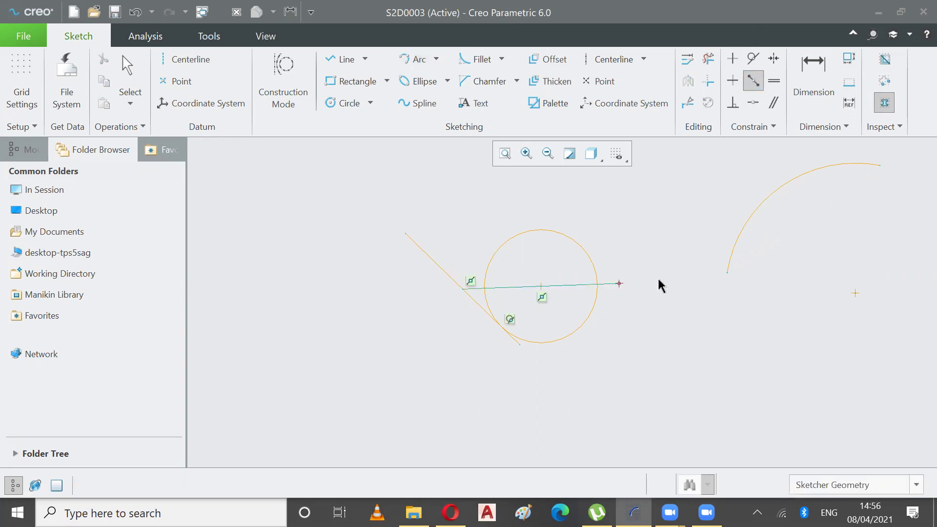
pyautogui.click(754, 218)
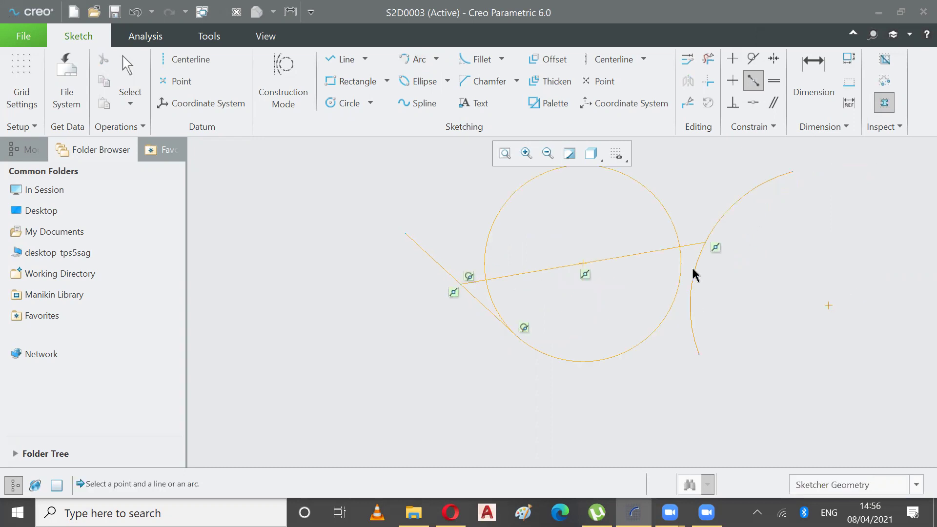